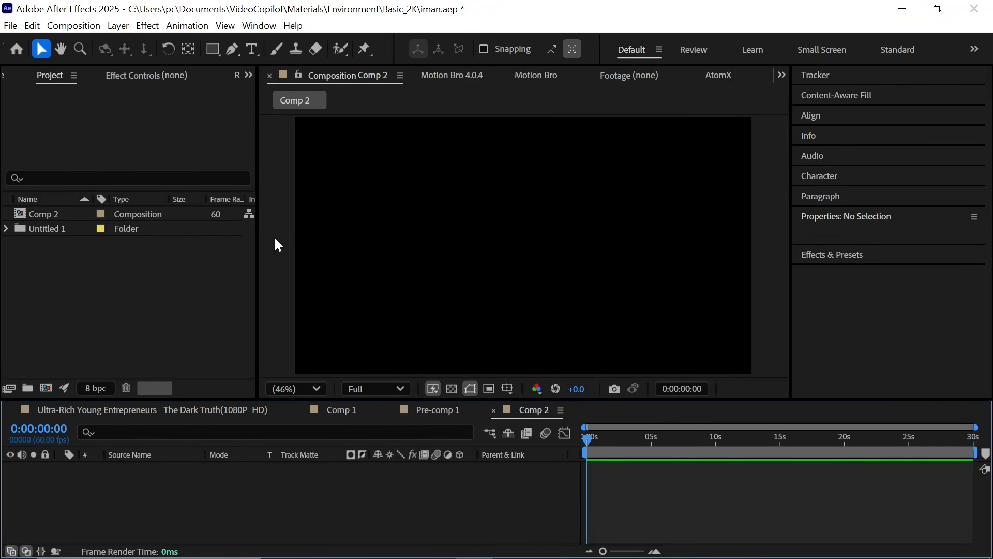
Step: Draw a white rectangle shape layer in the middle of the composition with the Rectangle tool
click(213, 50)
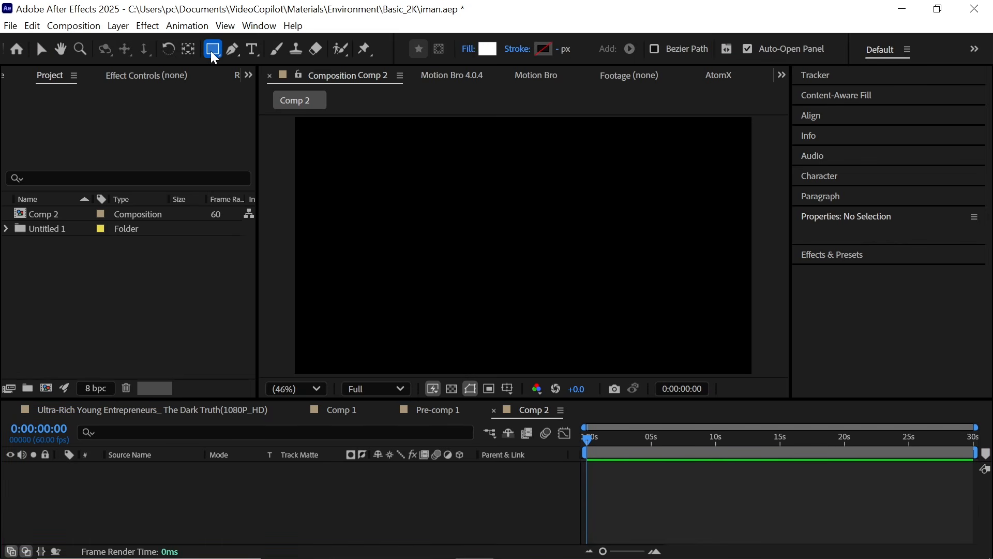
click(212, 53)
click(270, 49)
mouse_move(378, 183)
mouse_down()
mouse_move(391, 229)
mouse_move(488, 304)
mouse_move(659, 344)
mouse_up()
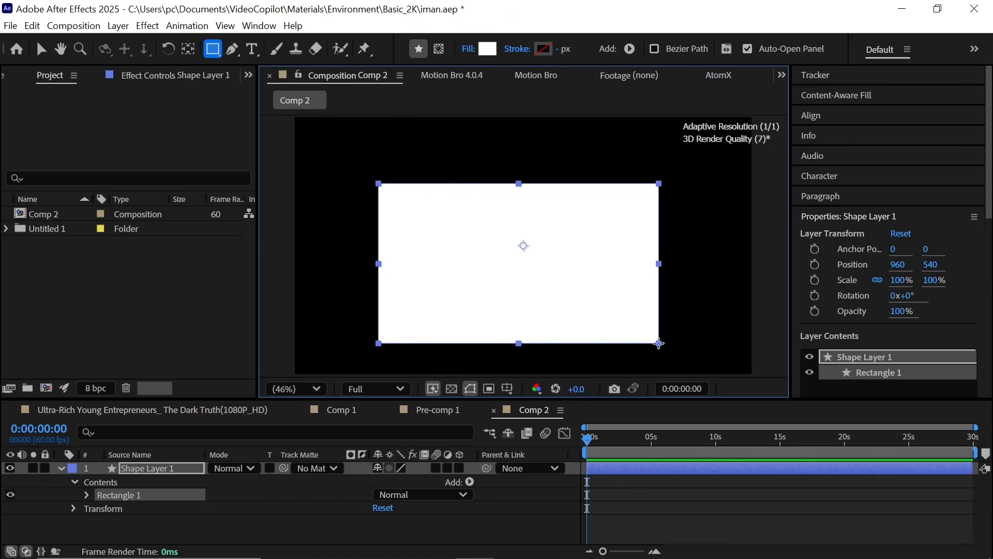
Step: Center the rectangle's anchor point and align the layer to the center of the composition
click(131, 468)
scroll(189, 77, down, 2)
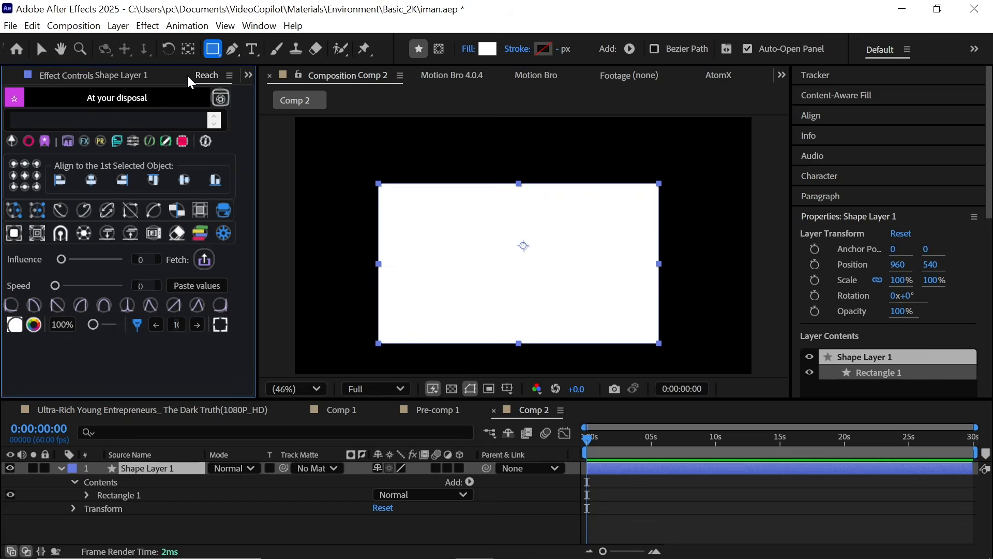
click(30, 180)
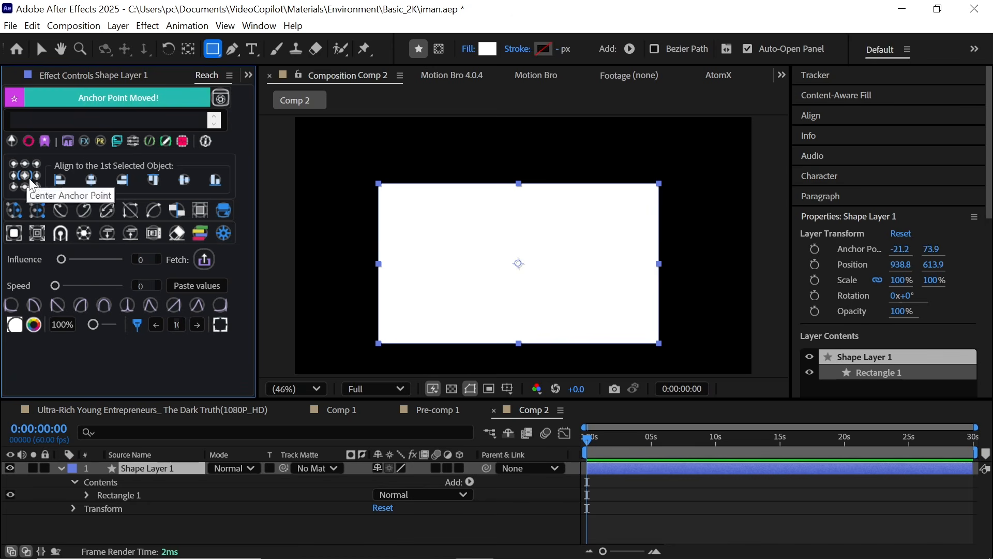
click(91, 179)
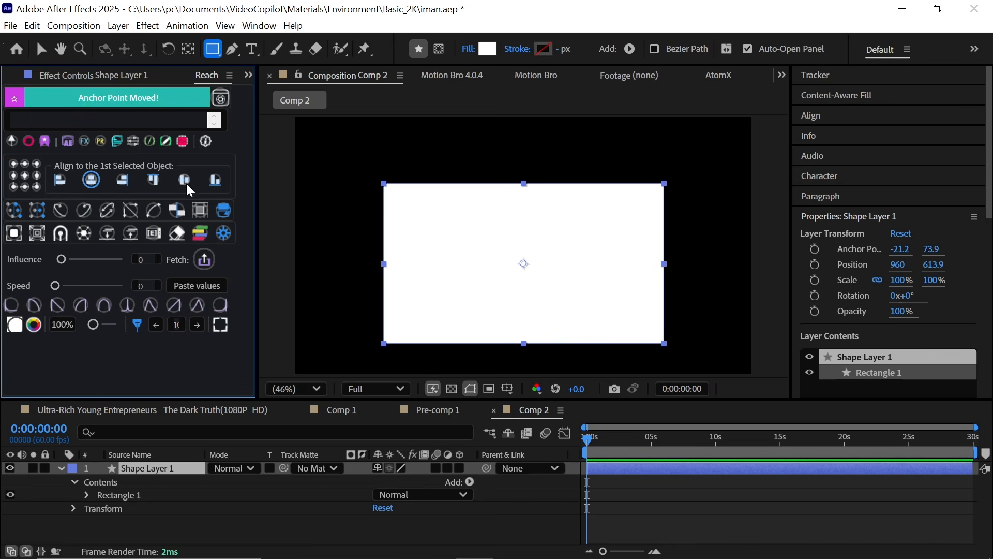
click(185, 179)
key(ctrl+0)
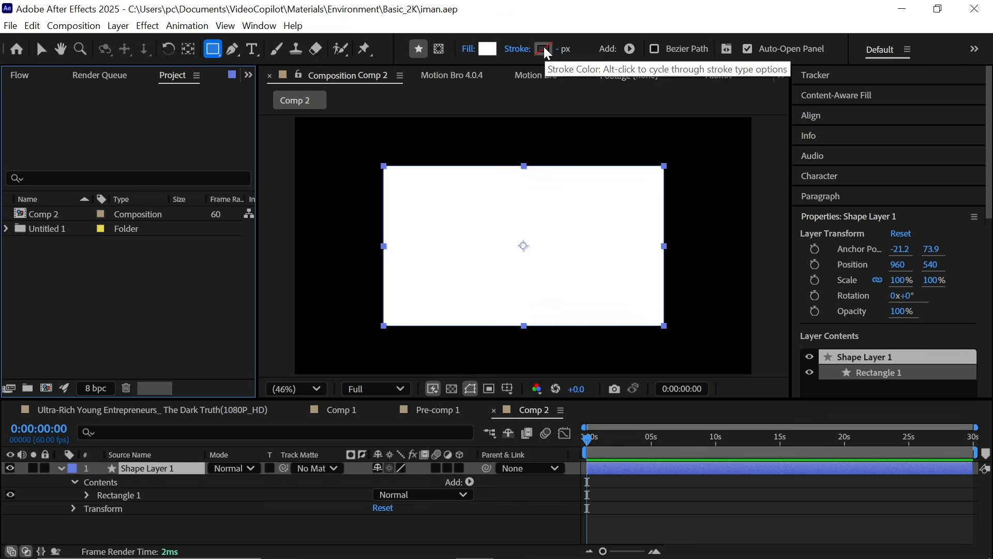
Step: Set the rectangle's fill color to a near-black 0E0E0E
click(488, 48)
drag(268, 412, 273, 332)
drag(135, 419, 24, 520)
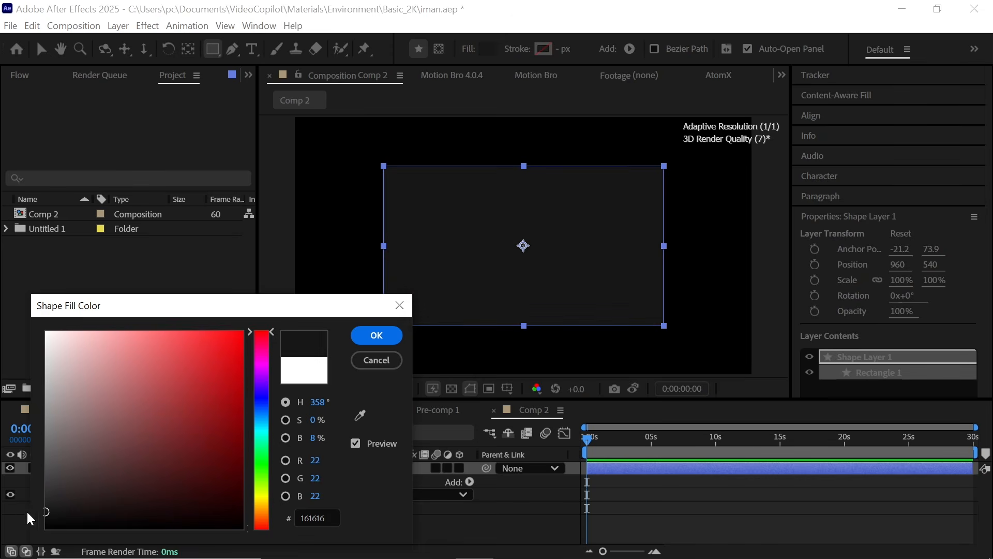
click(376, 335)
click(529, 525)
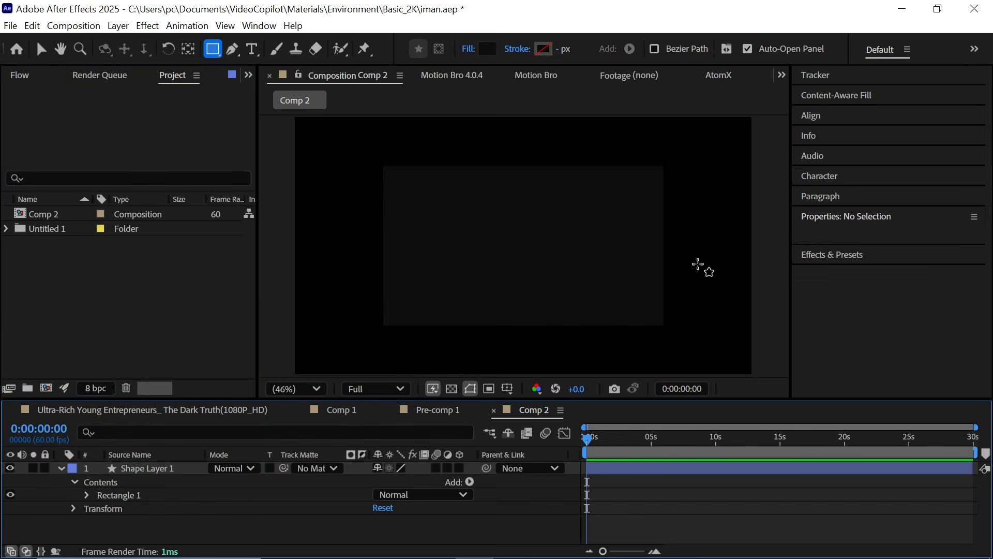
Step: Give the rectangle path a roundness of 50 to round its corners
click(190, 472)
click(216, 430)
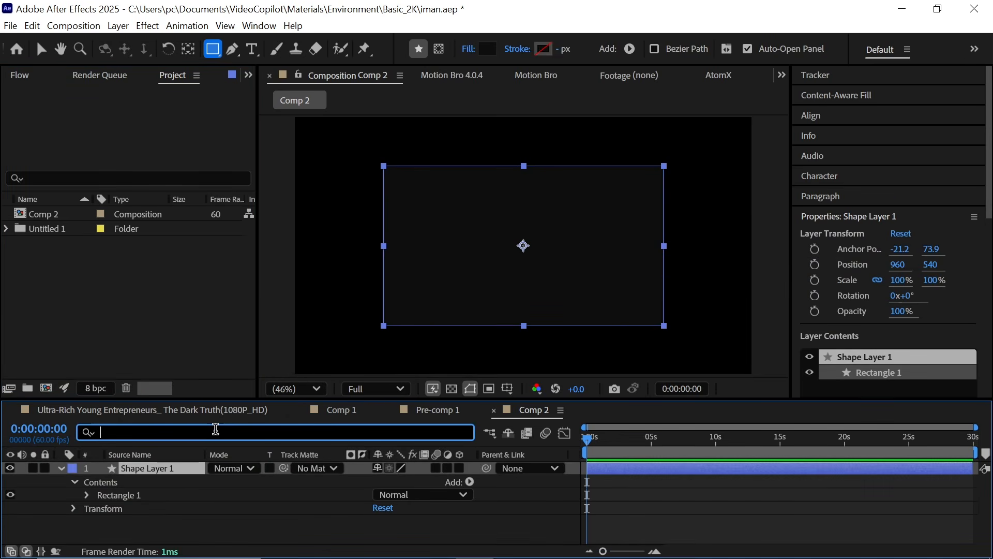
text(r)
click(385, 522)
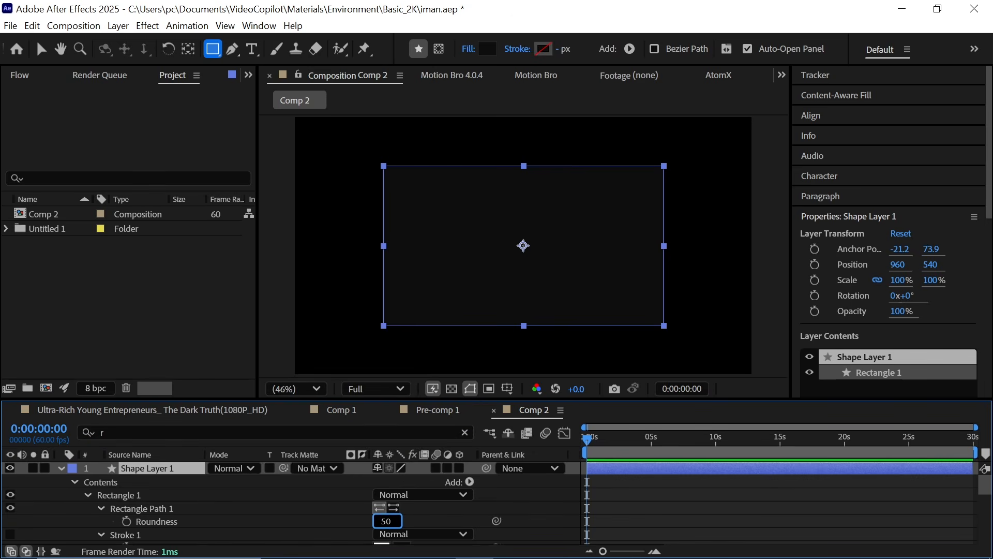
click(59, 469)
click(124, 472)
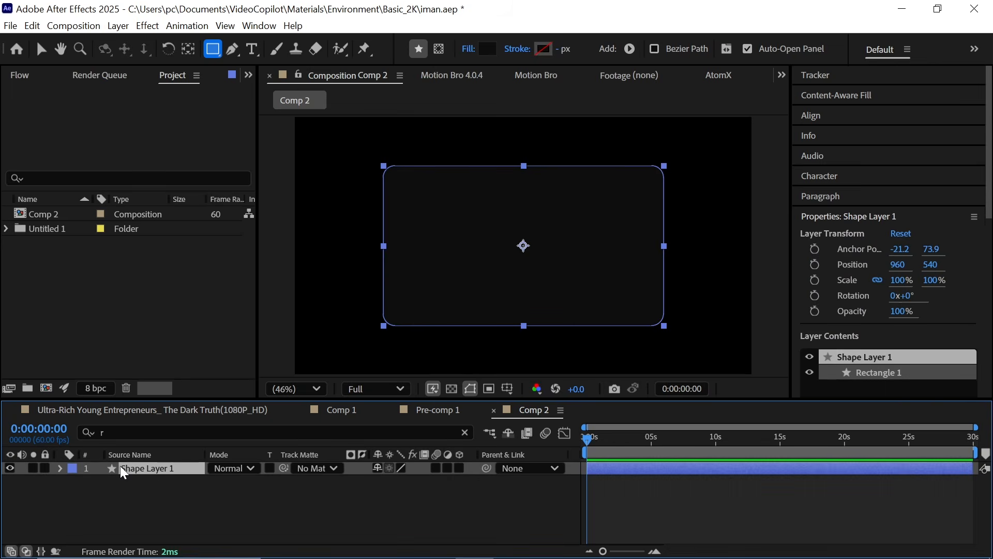
Step: Duplicate the rounded rectangle layer and set the duplicate's fill to none
key(ctrl+d)
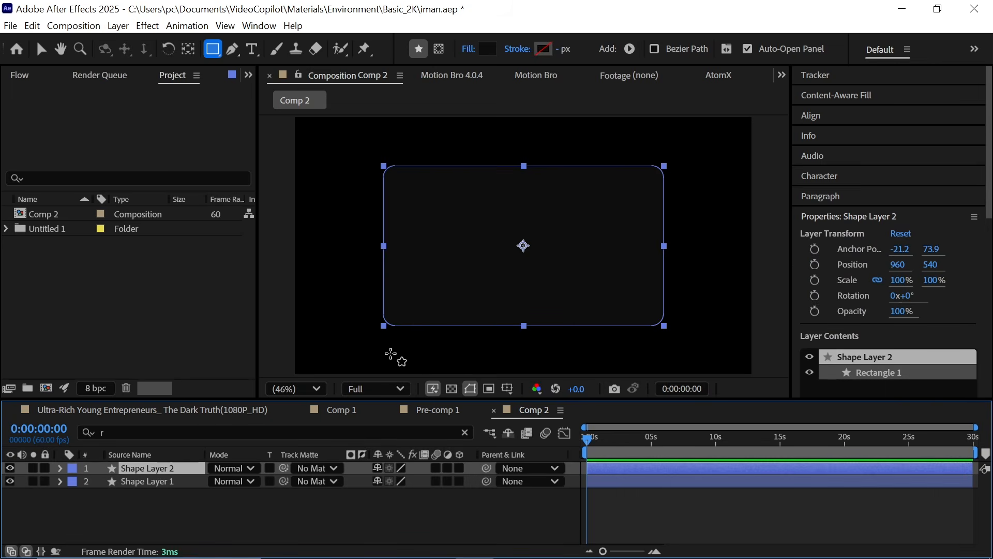
click(469, 50)
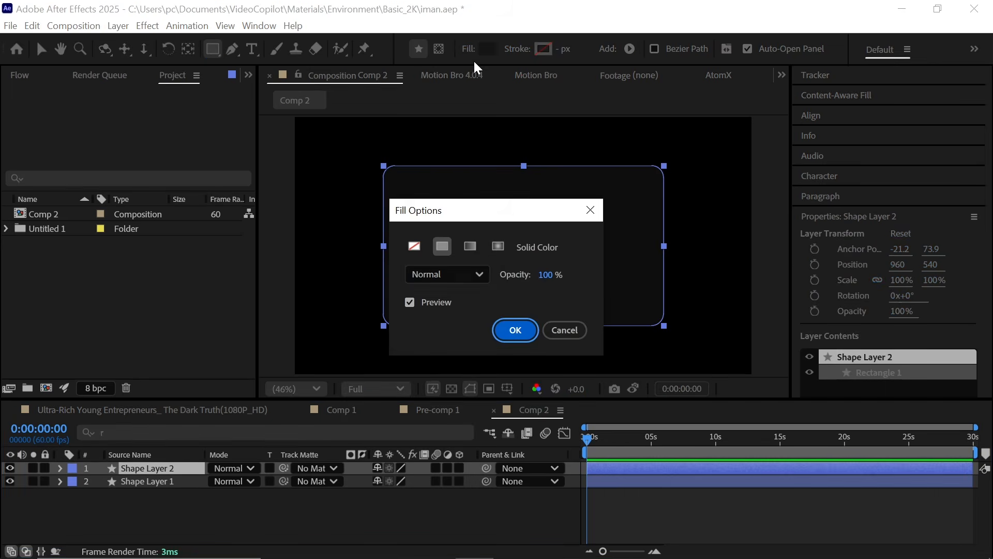
click(414, 246)
click(515, 330)
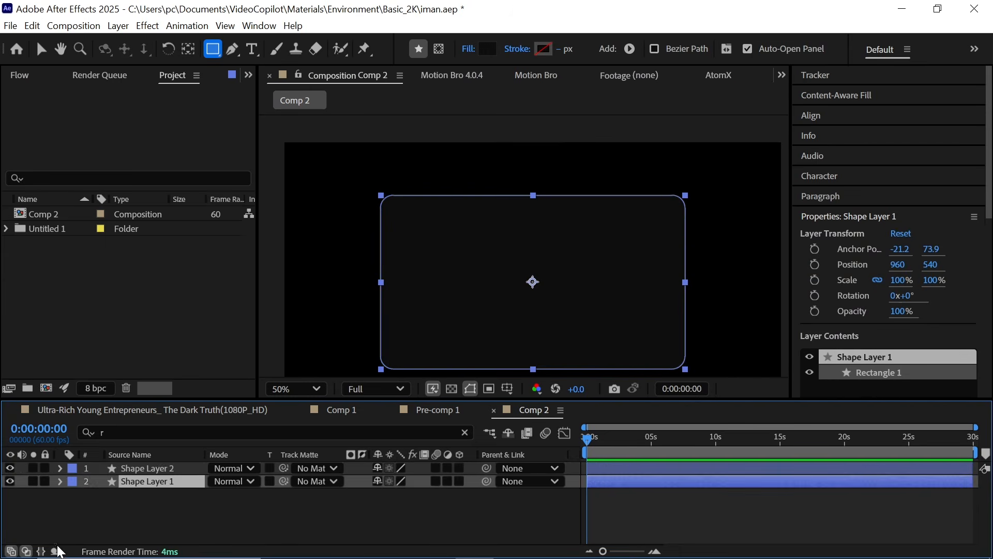
Step: Set the duplicate's stroke color to AA9C00
click(160, 470)
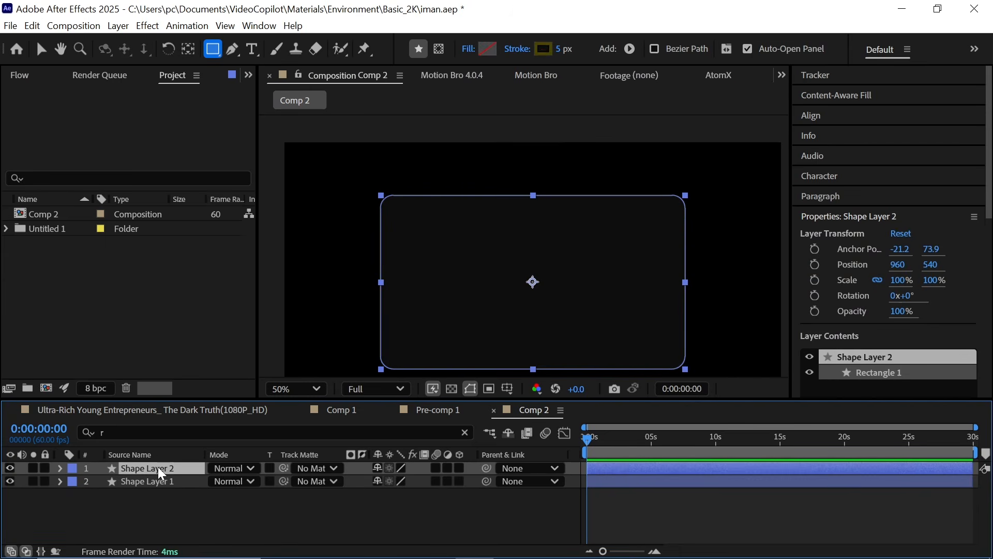
click(543, 49)
text(AA9C00)
key(Return)
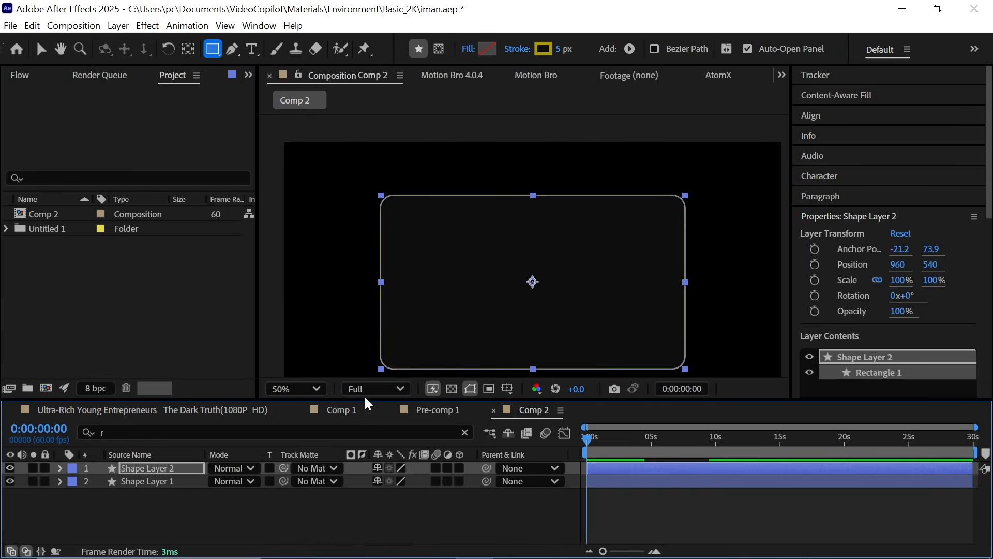
click(339, 518)
key(shift+slash)
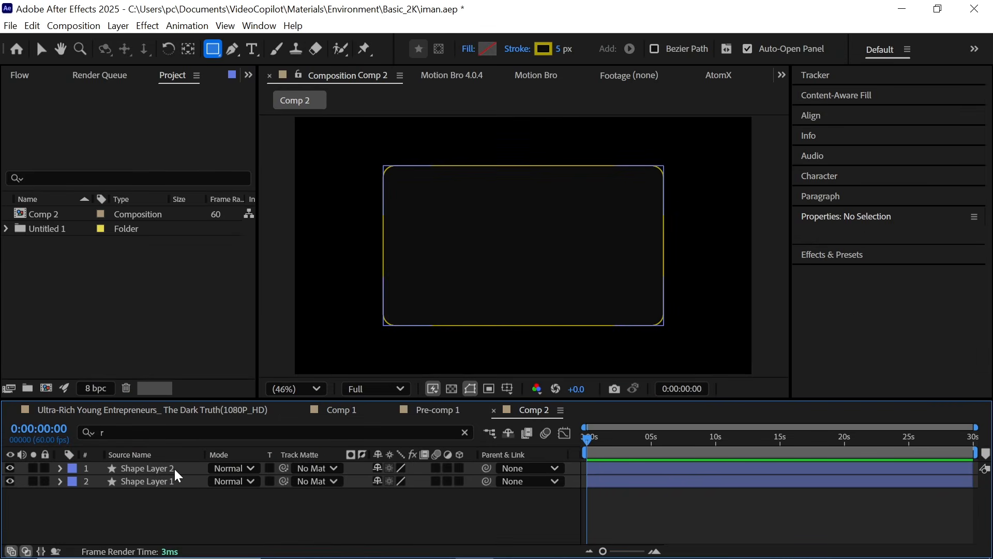
Step: Duplicate the yellow outline layer and draw a mask path across its upper part with the Pen tool
click(155, 468)
key(ctrl+d)
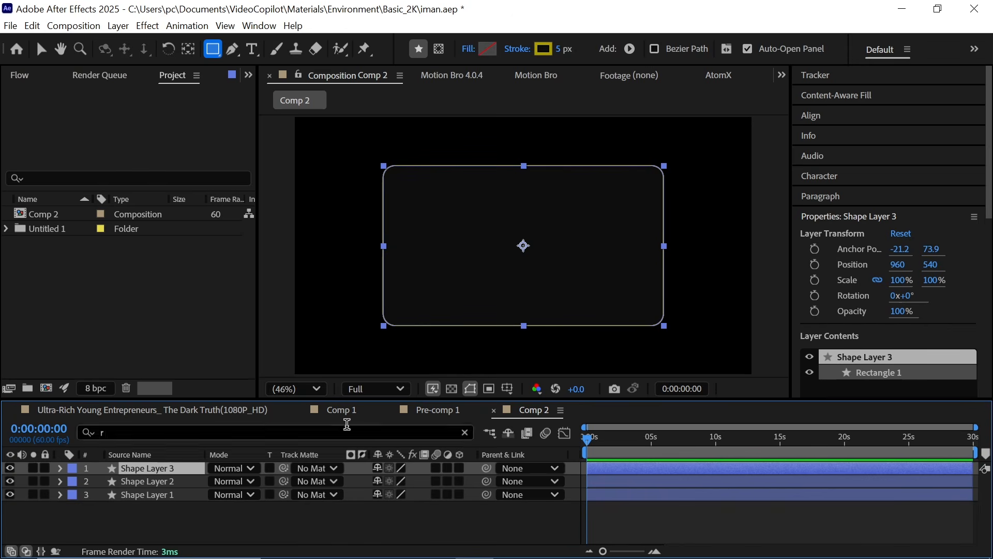
click(439, 49)
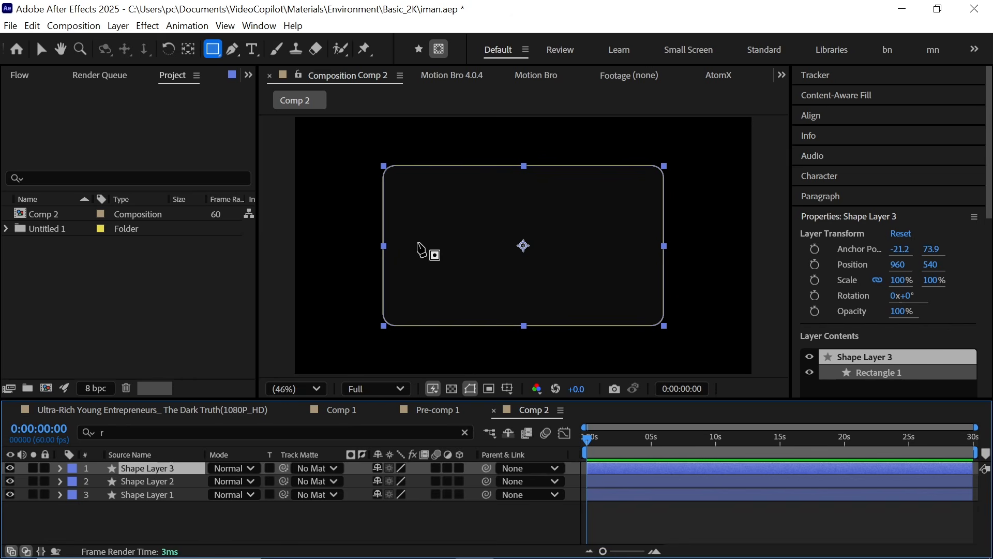
key(g)
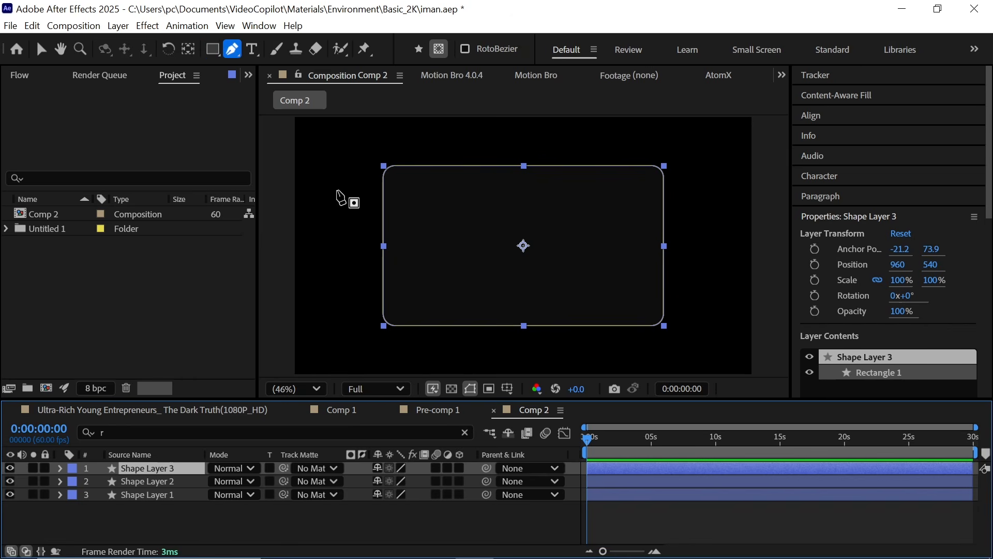
click(423, 210)
click(542, 220)
key(comma)
click(687, 166)
click(618, 145)
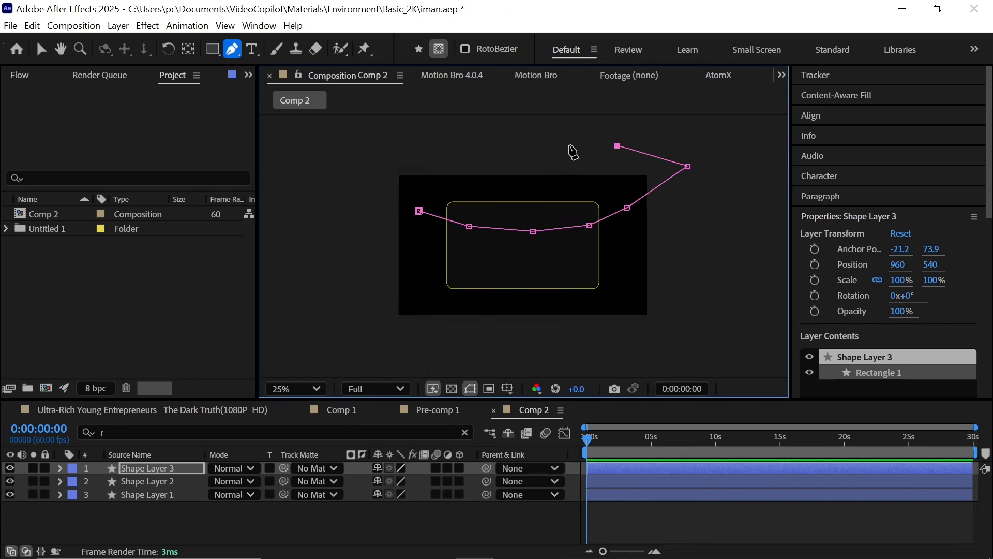
click(410, 211)
Step: Apply the Deep Glow effect to the masked outline layer and adjust its mask feather
key(v)
key(period)
key(ctrl+space)
text(dee)
click(209, 418)
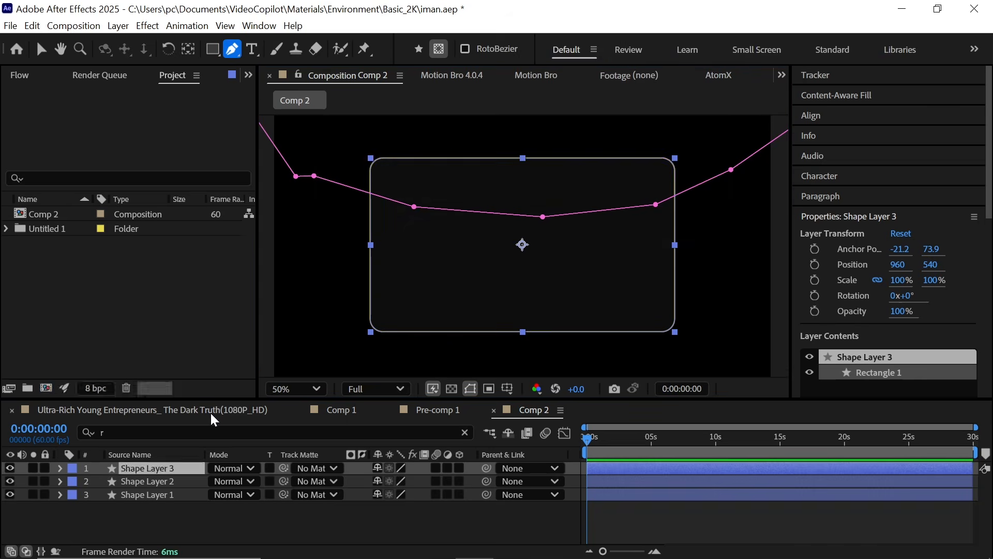
click(145, 467)
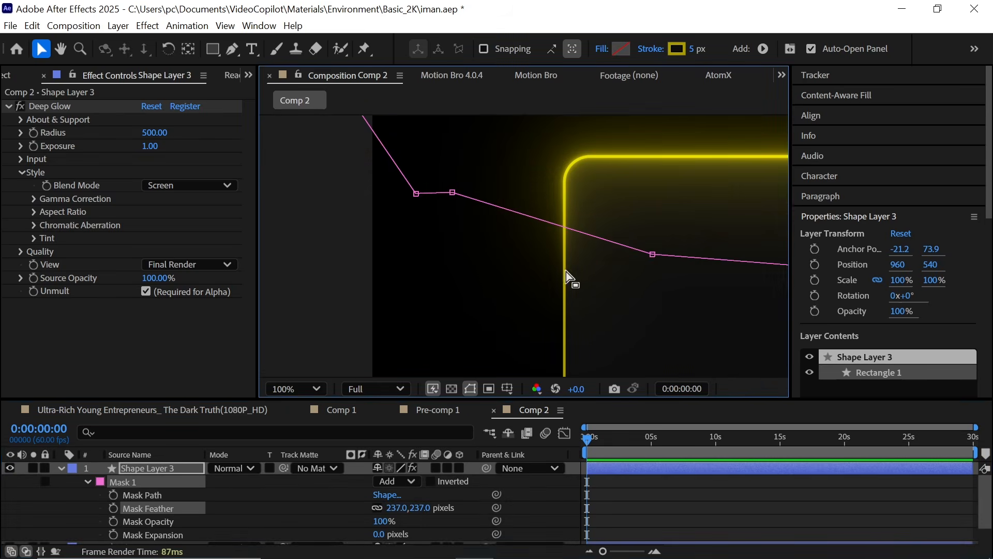
drag(394, 509, 360, 525)
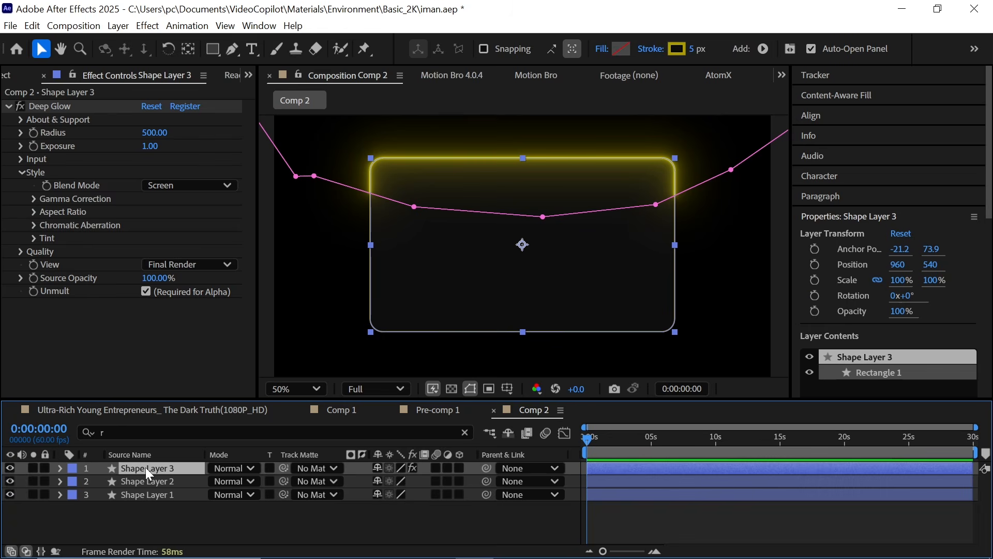
key(m)
key(m)
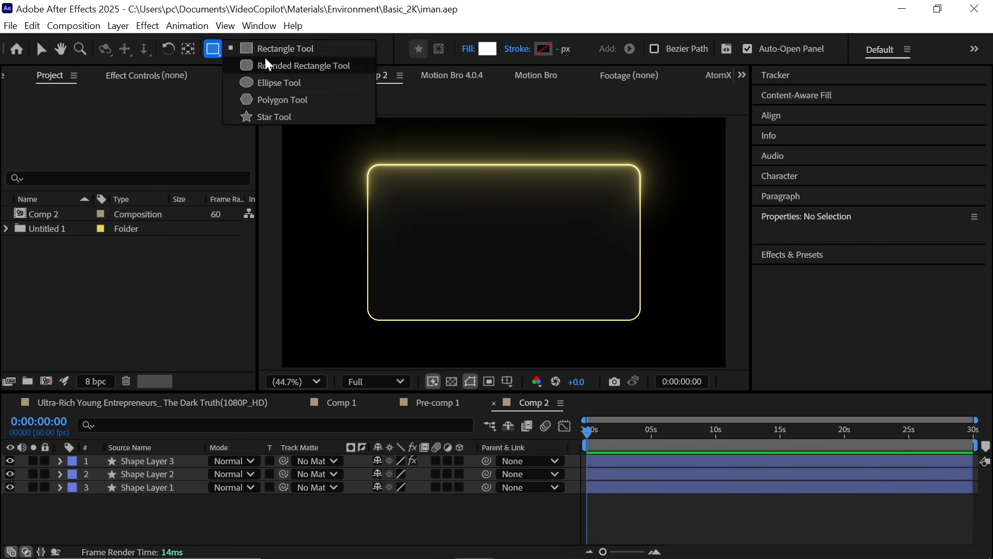
Step: Draw a new unfilled rectangle over the card with a white 15 px stroke
click(284, 52)
drag(333, 191, 670, 304)
alt+click(543, 48)
alt+click(485, 49)
alt+click(482, 50)
alt+click(482, 48)
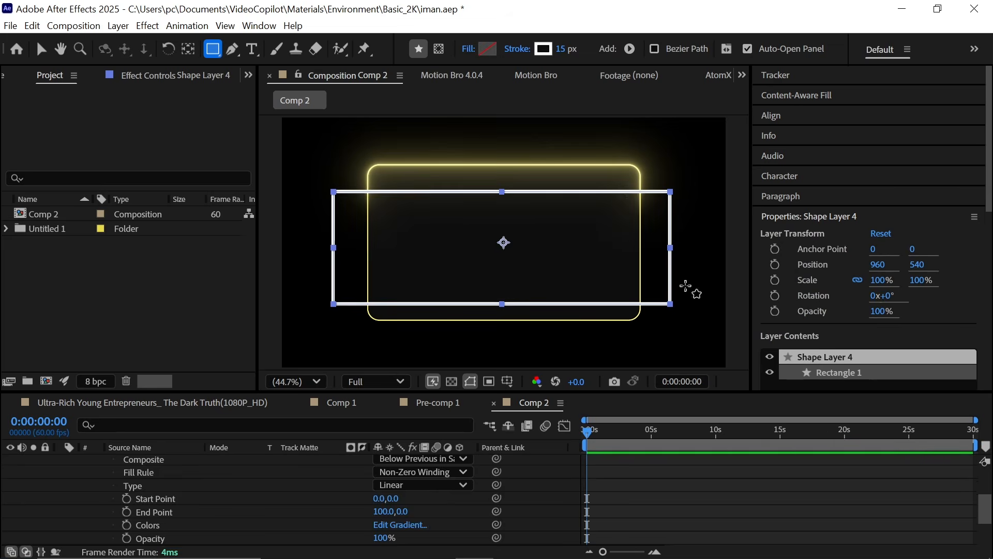
Step: Set the new rectangle's path roundness to 25
click(310, 499)
scroll(207, 481, up, 4)
click(138, 461)
click(60, 461)
click(169, 430)
text(r)
click(379, 514)
text(25)
key(Return)
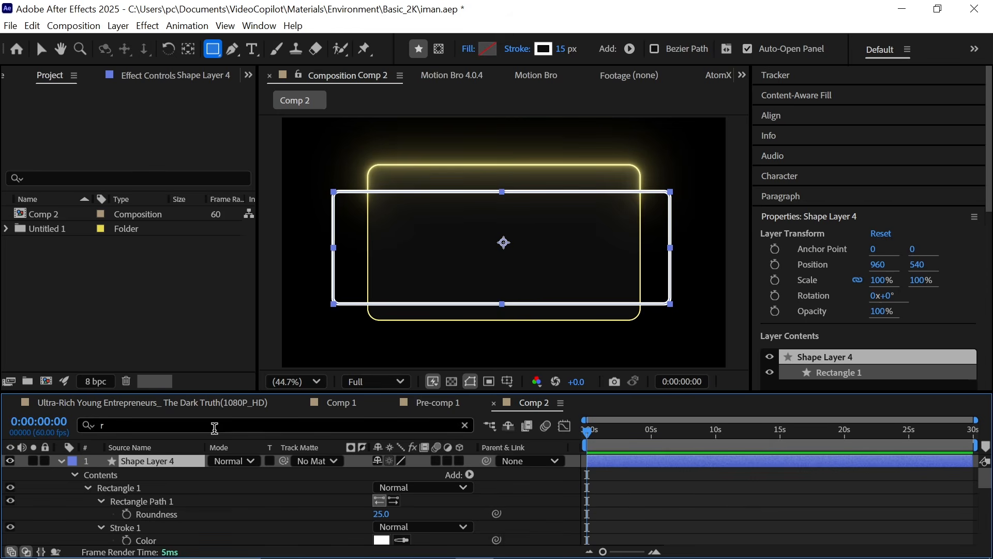
Step: Add dashes to the new rectangle's stroke and adjust the dash length
click(215, 428)
key(BackSpace)
text(das)
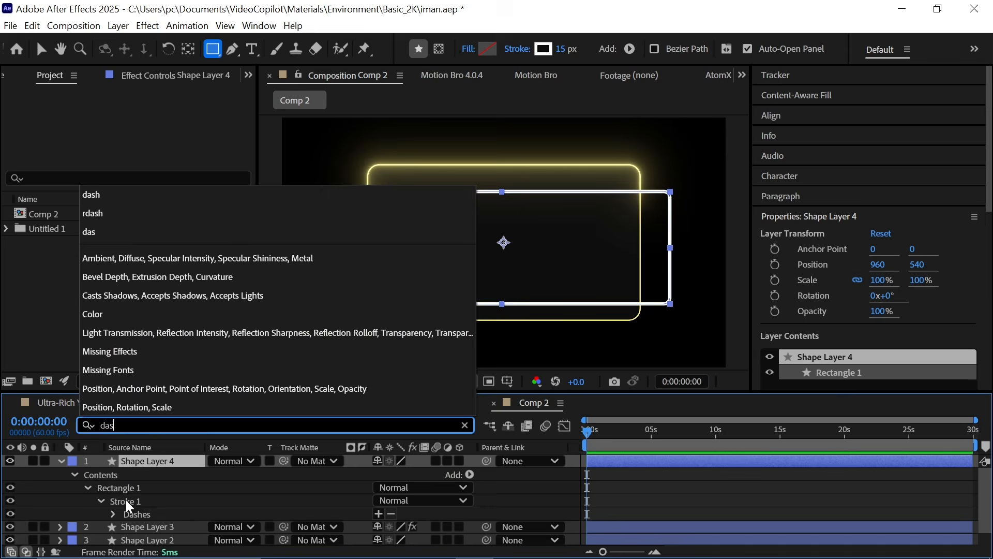
click(143, 515)
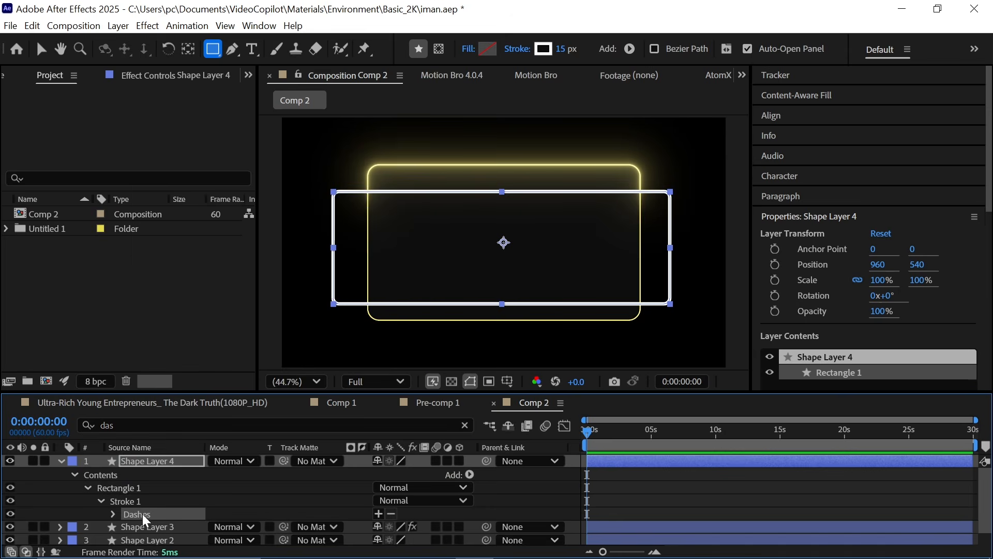
click(379, 513)
mouse_move(383, 499)
mouse_down()
mouse_move(392, 503)
mouse_move(386, 486)
mouse_move(353, 491)
mouse_move(361, 492)
mouse_up()
click(269, 486)
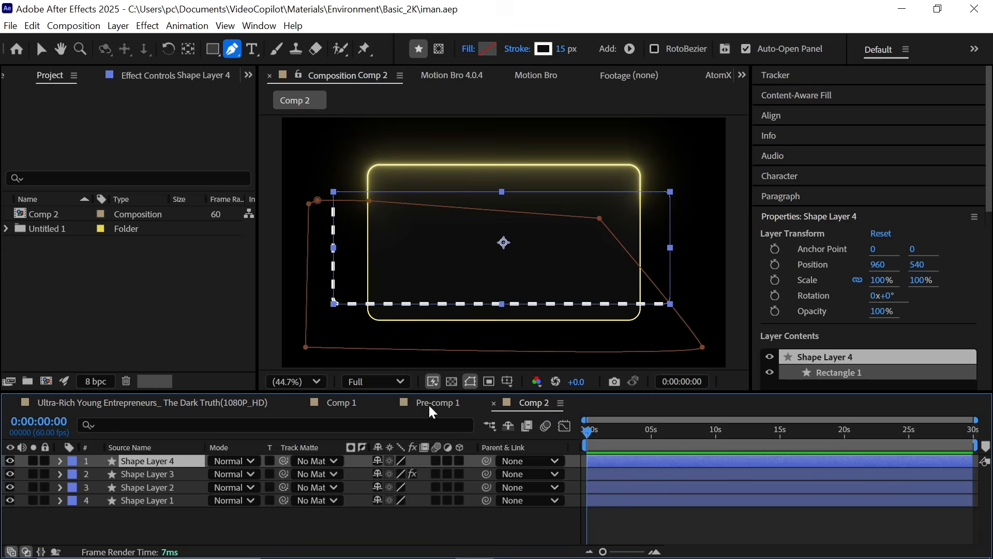
Step: Adjust a vertex of the mask on the dashed rectangle so only its left and bottom edges show
scroll(484, 325, up, 2)
scroll(483, 324, down, 1)
drag(544, 321, 561, 262)
scroll(561, 264, up, 1)
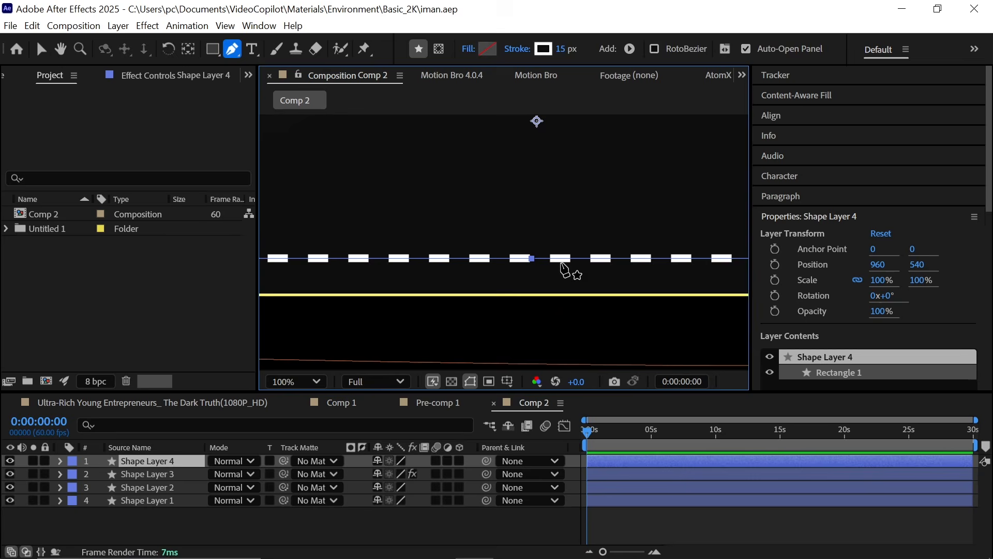
scroll(579, 268, down, 2)
scroll(523, 295, up, 1)
Step: Create a text layer reading VALUE near the top of the dashed vertical line
click(317, 527)
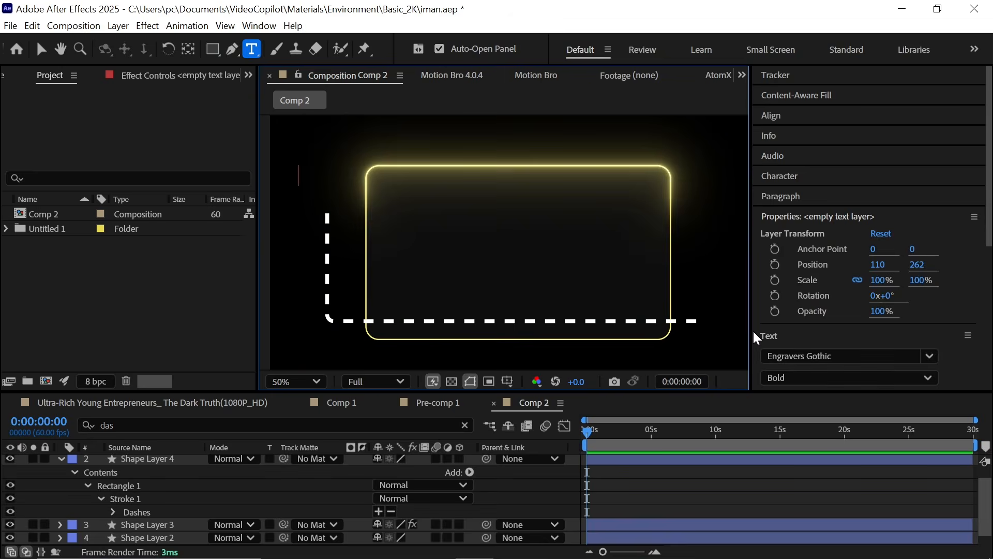
text(VALUE)
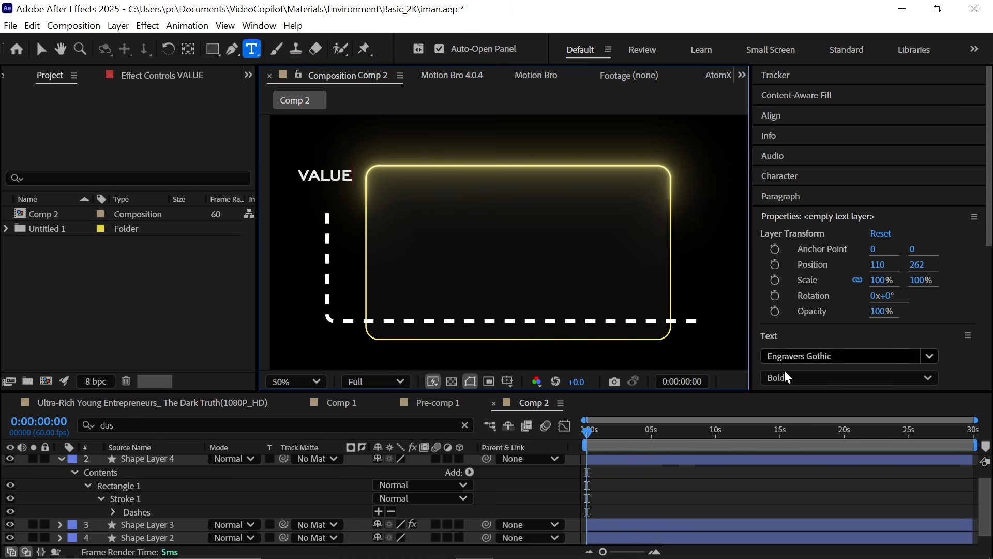
Step: Nudge the VALUE text layer down to about position 110, 342
click(250, 484)
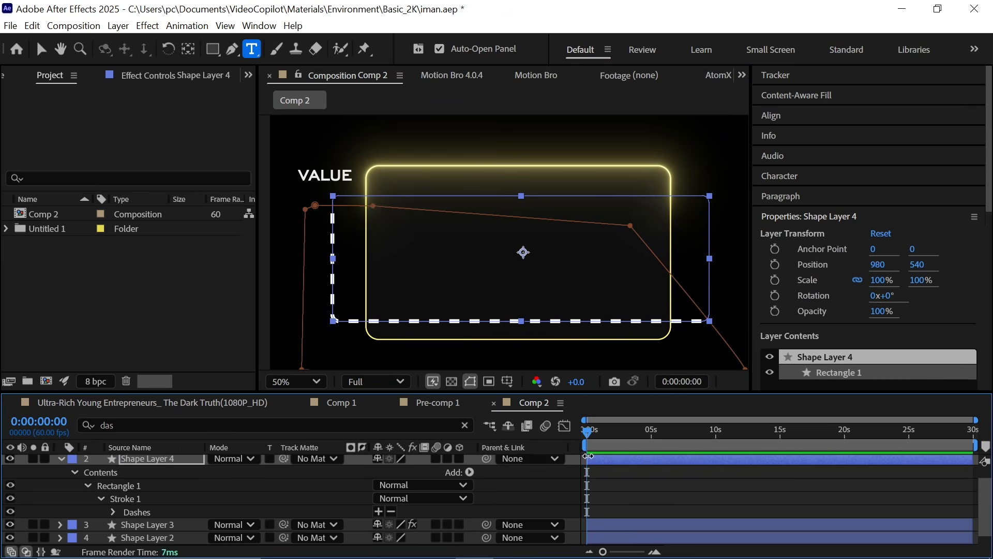
key(shift+Left)
scroll(150, 467, up, 1)
click(167, 462)
key(shift+Down)
key(shift+Down)
key(shift+Down)
key(shift+Down)
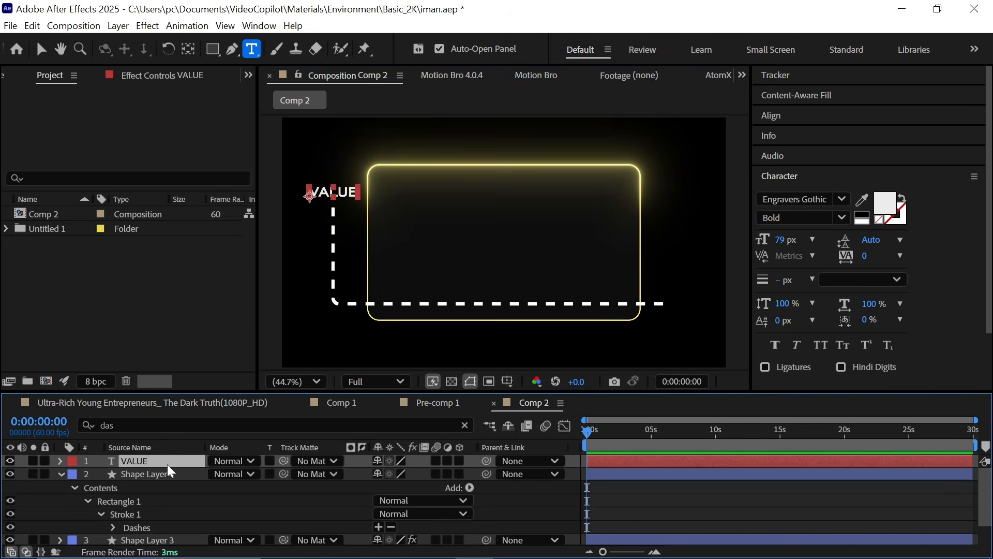
Step: Duplicate the VALUE text layer and move the copy to the right end of the dashed horizontal line
key(ctrl+d)
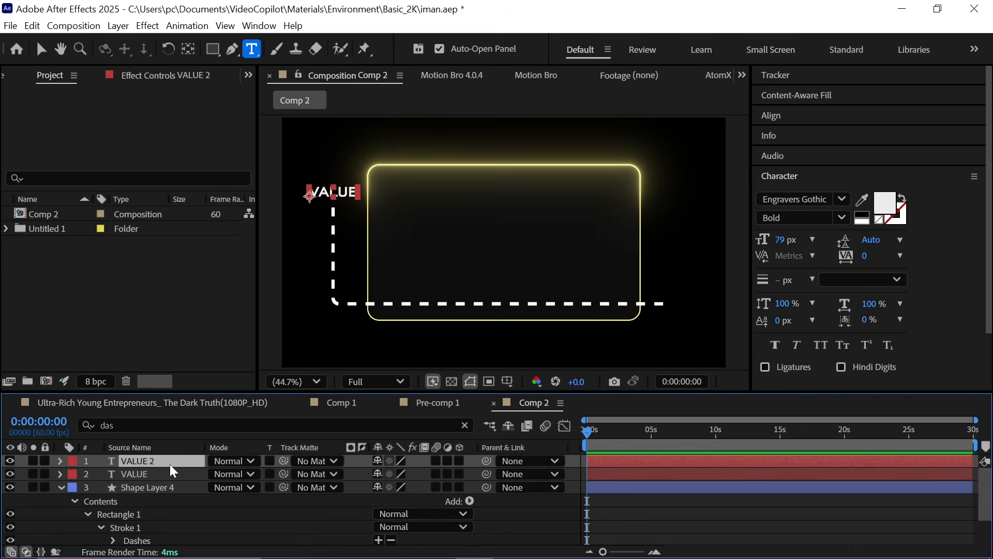
key(shift+Down)
key(shift+Down)
key(shift+Down)
key(shift+Down)
key(shift+Down)
key(shift+Down)
key(shift+Down)
key(shift+Down)
key(shift+Down)
key(shift+Down)
key(shift+Down)
key(shift+Down)
key(shift+Down)
key(shift+Down)
key(shift+Down)
key(shift+Down)
key(shift+Down)
key(shift+Down)
key(shift+Down)
key(shift+Down)
key(shift+Right)
key(shift+Right)
key(shift+Right)
key(shift+Right)
key(shift+Right)
key(shift+Right)
key(shift+Right)
key(shift+Right)
key(shift+Right)
key(shift+Right)
key(shift+Right)
key(shift+Right)
key(shift+Right)
key(shift+Right)
key(shift+Right)
key(shift+Right)
key(shift+Right)
key(shift+Right)
key(shift+Right)
key(shift+Right)
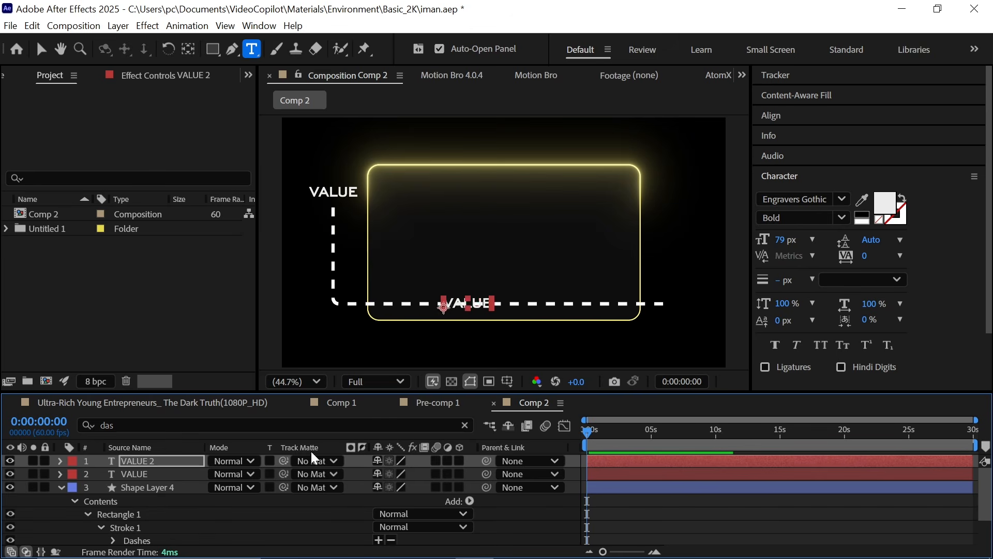
key(shift+Right)
key(shift+Right)
key(shift+Right)
key(shift+Right)
key(shift+Right)
key(shift+Right)
key(shift+Right)
key(shift+Right)
key(shift+Right)
key(shift+Right)
key(shift+Right)
key(shift+Right)
key(shift+Right)
key(shift+Right)
key(shift+Right)
key(shift+Right)
key(shift+Right)
key(shift+Right)
key(shift+Right)
key(shift+Right)
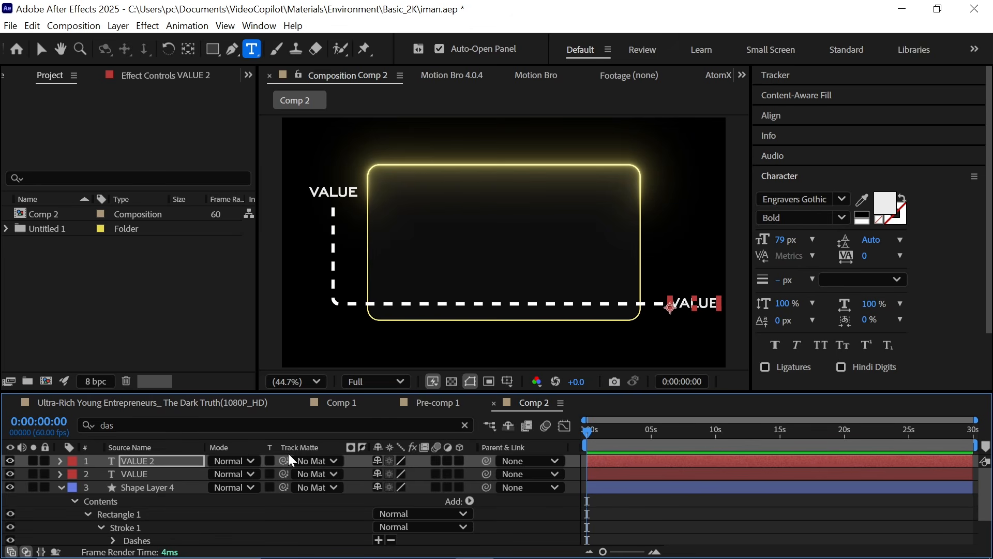
Step: Change the duplicated text to read TIME
double_click(197, 462)
text(TIME)
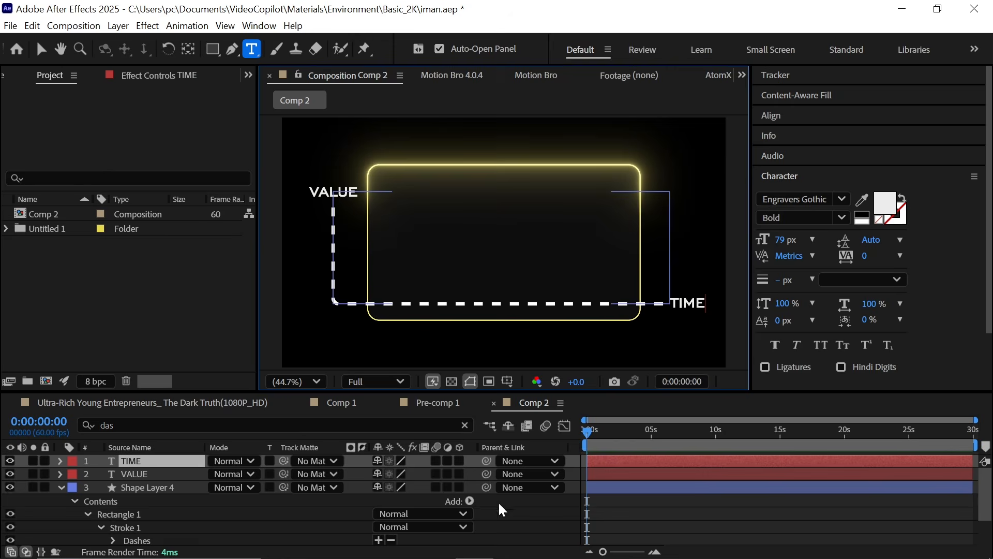
click(157, 463)
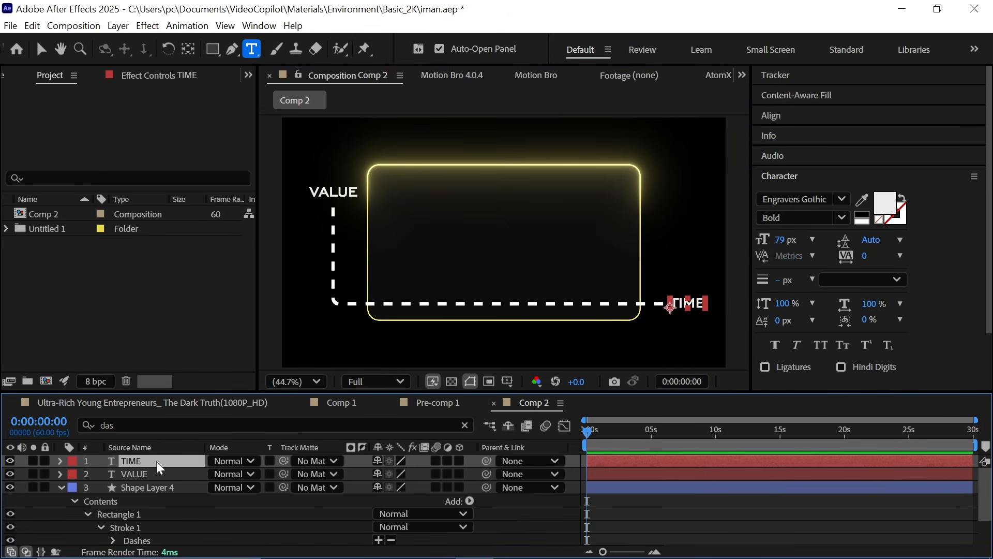
Step: Duplicate the TIME layer and nudge the copy up and left into the card's upper area
key(ctrl+d)
key(shift+Left)
key(shift+Left)
key(shift+Left)
key(shift+Left)
key(shift+Left)
key(shift+Left)
key(shift+Left)
key(shift+Left)
key(shift+Left)
key(shift+Left)
key(shift+Left)
key(shift+Left)
key(shift+Left)
key(shift+Left)
key(shift+Left)
key(shift+Left)
key(shift+Left)
key(shift+Left)
key(shift+Left)
key(shift+Left)
key(shift+Up)
key(shift+Up)
key(shift+Up)
key(shift+Up)
key(shift+Up)
key(shift+Up)
key(shift+Up)
key(shift+Up)
key(shift+Up)
key(shift+Up)
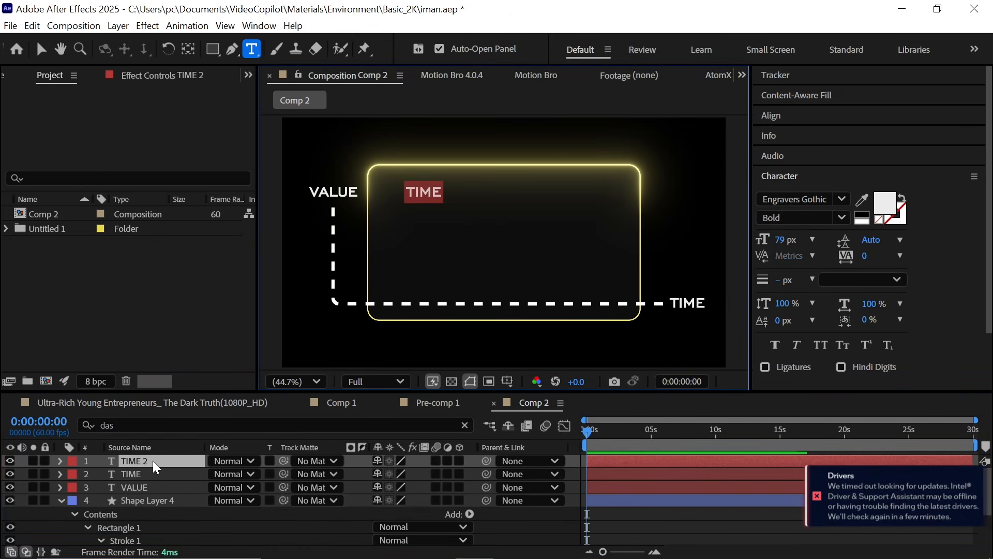
Step: Change the copy's text to PORTFOLIO VALUE and enlarge its font size to 108 px
text(PO)
click(153, 461)
drag(786, 240, 816, 243)
Step: Nudge the PORTFOLIO VALUE text up and left into the card's top-left corner
key(shift+Left)
key(shift+Left)
key(shift+Left)
key(shift+Left)
key(shift+Left)
key(shift+Left)
key(shift+Left)
key(shift+Left)
key(shift+Left)
key(shift+Left)
key(shift+Up)
key(shift+Up)
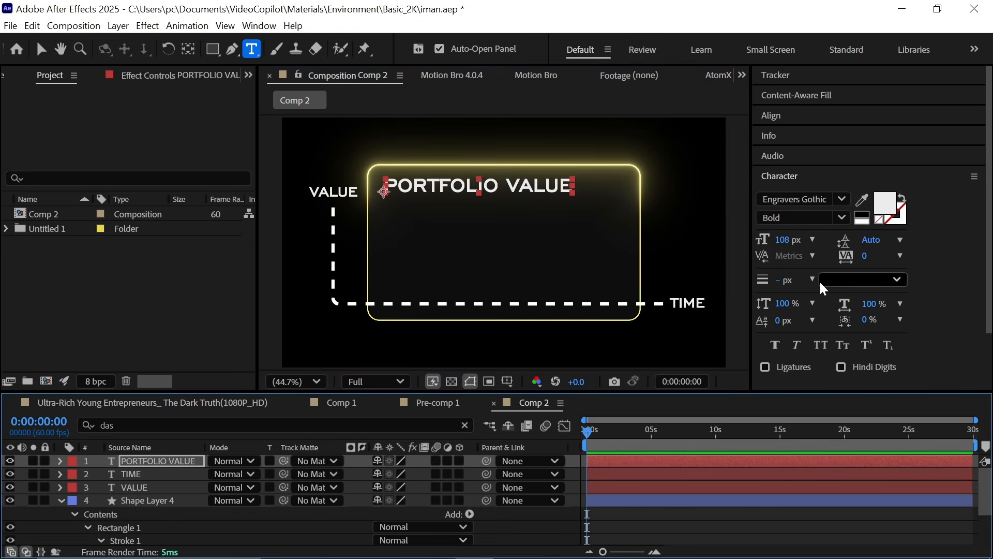
key(shift+Up)
key(shift+Up)
Step: Duplicate the PORTFOLIO VALUE layer and nudge the copy down beneath the original heading
scroll(443, 146, up, 2)
click(187, 461)
key(shift+Down)
key(shift+Down)
key(shift+Down)
click(550, 527)
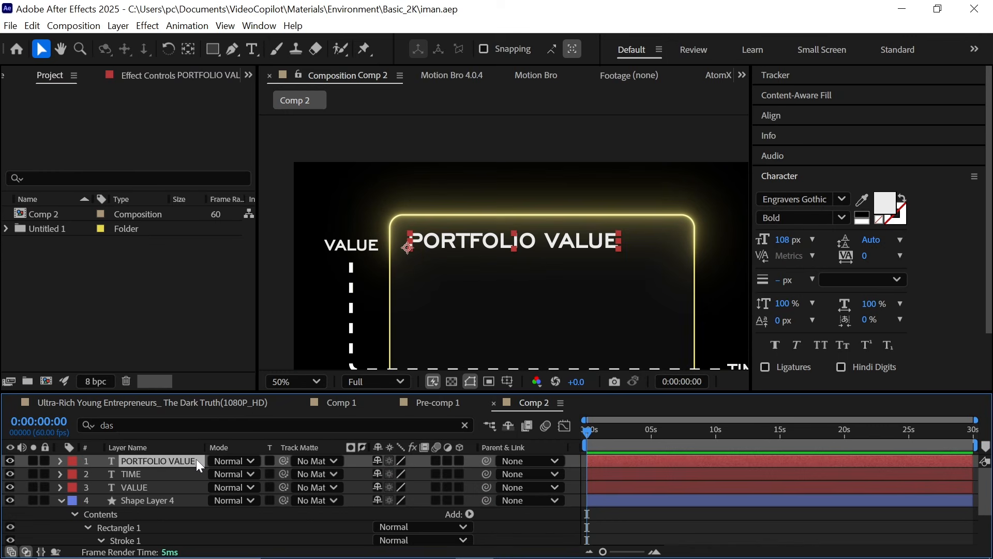
key(ctrl+d)
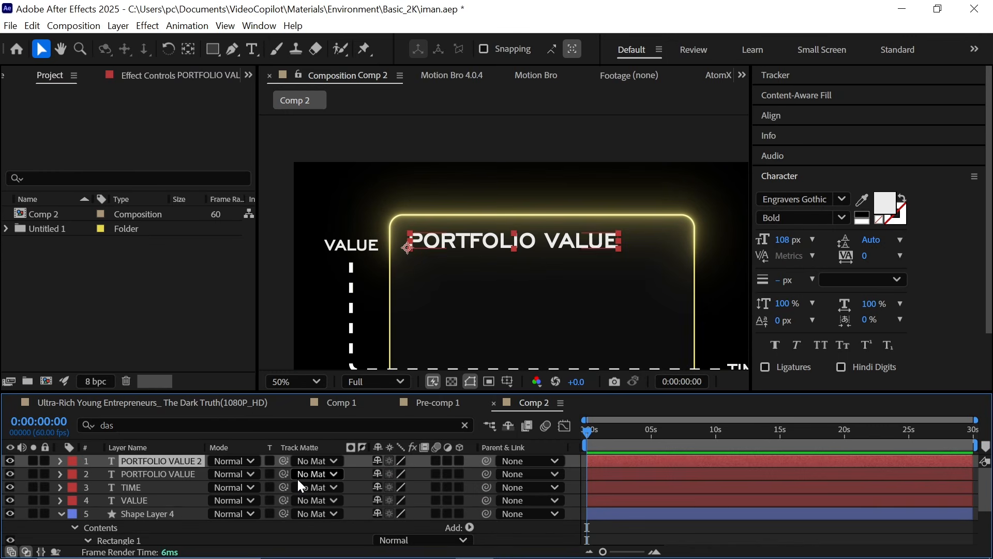
key(shift+Down)
key(shift+Down)
key(shift+Down)
key(shift+Down)
key(shift+Down)
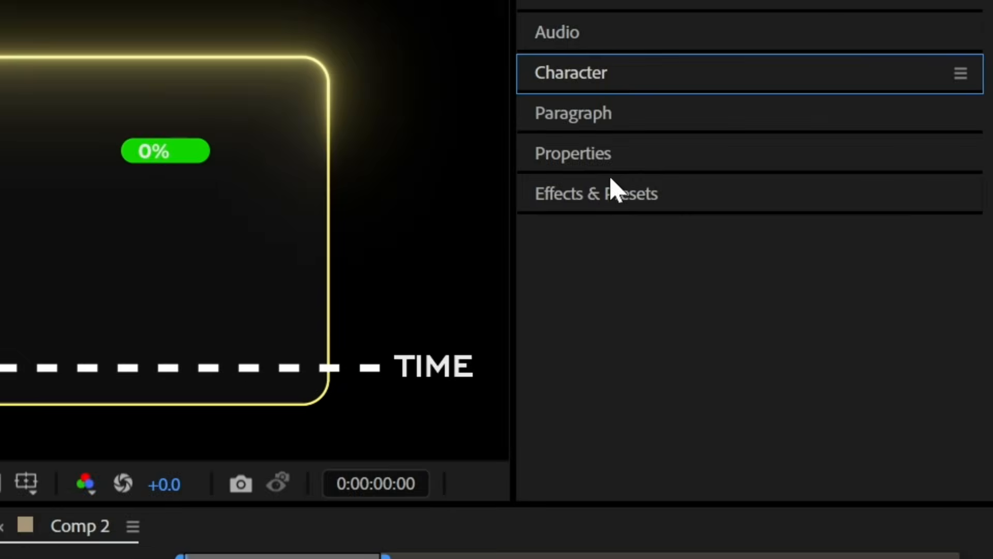
Step: Apply the 2. Commas with $ counter preset from Ae Simple Counter Presets to the duplicated text
click(799, 235)
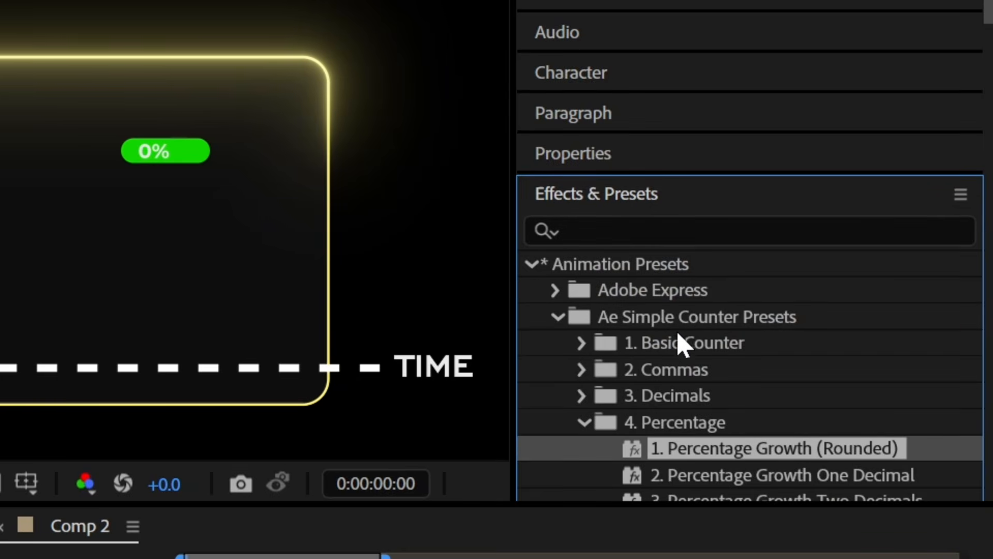
click(582, 369)
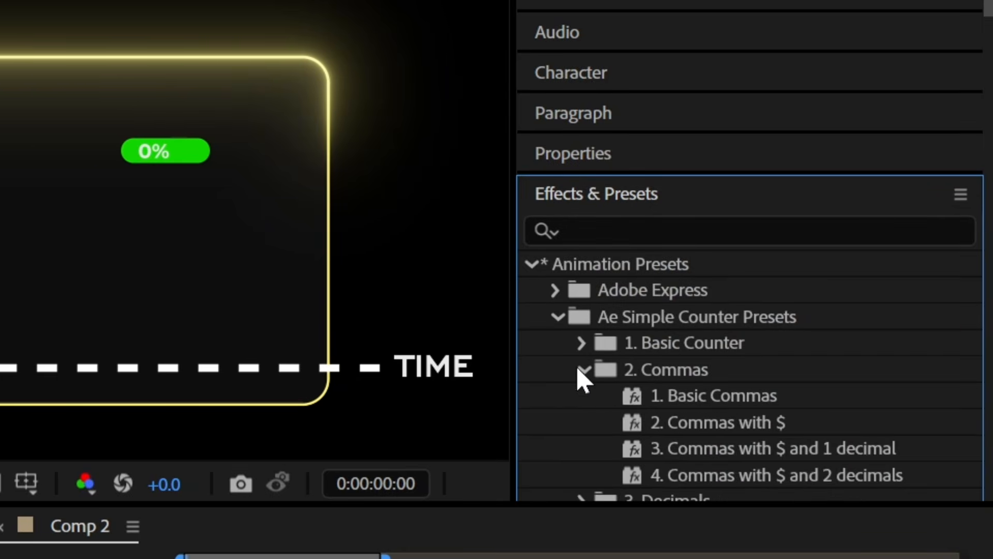
scroll(809, 418, down, 2)
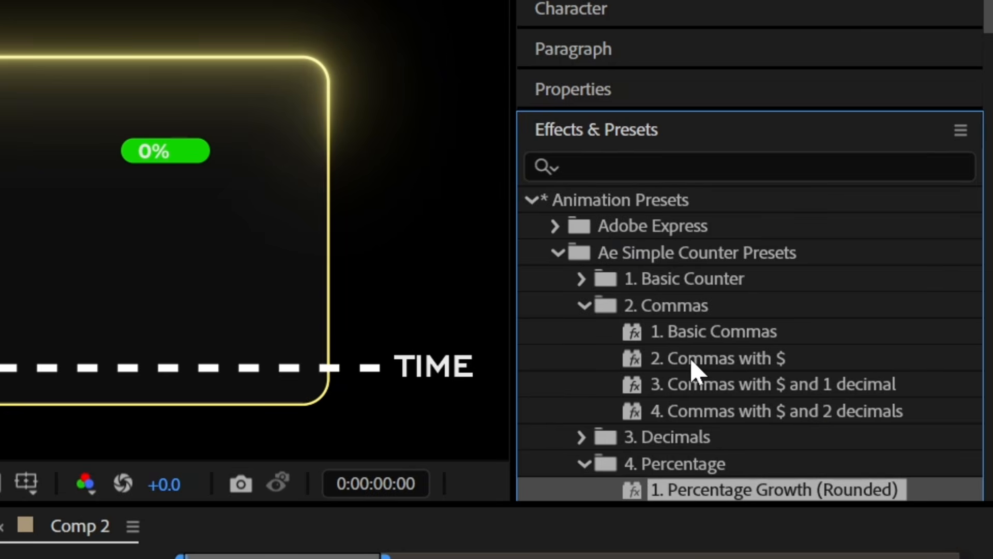
click(701, 342)
click(710, 363)
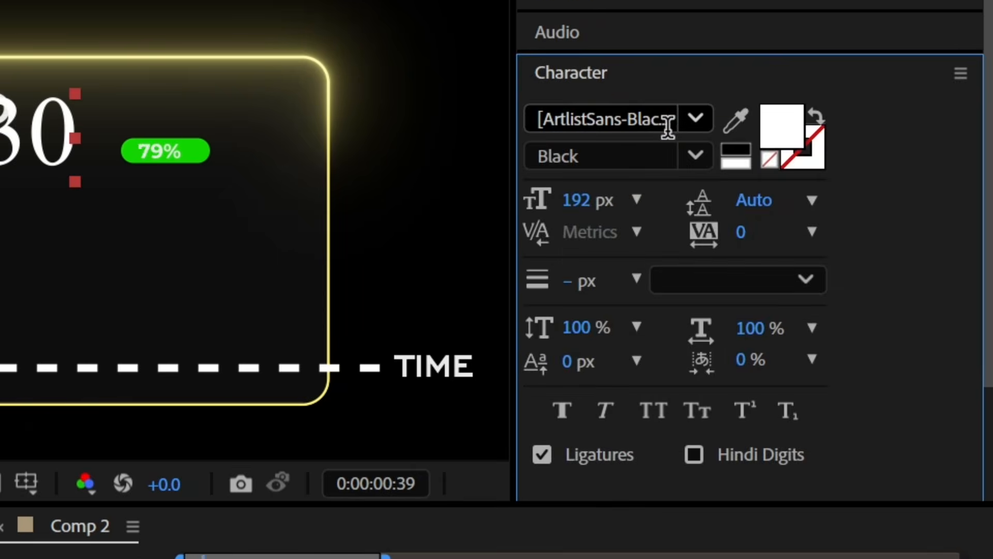
Step: Change the counter text's font to Montserrat
click(667, 124)
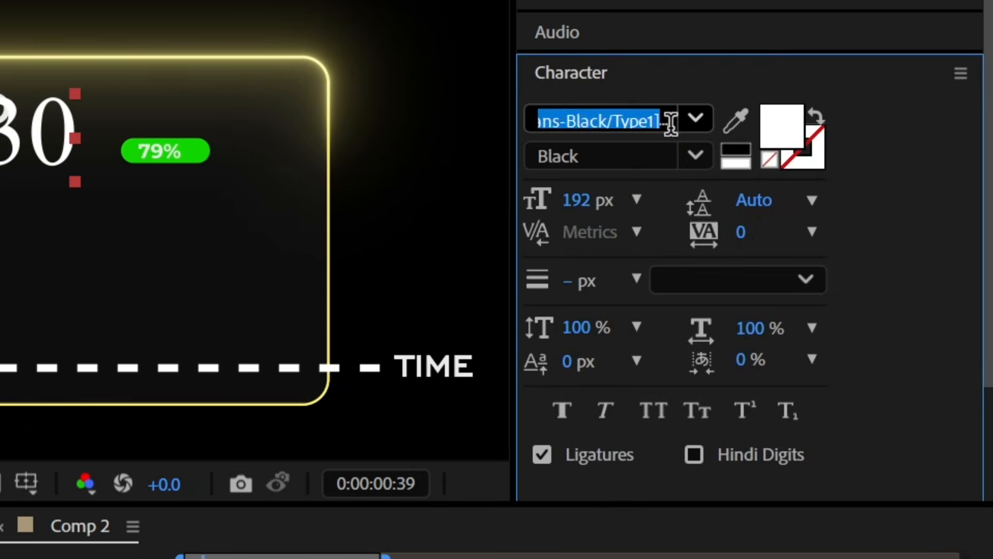
text(mont)
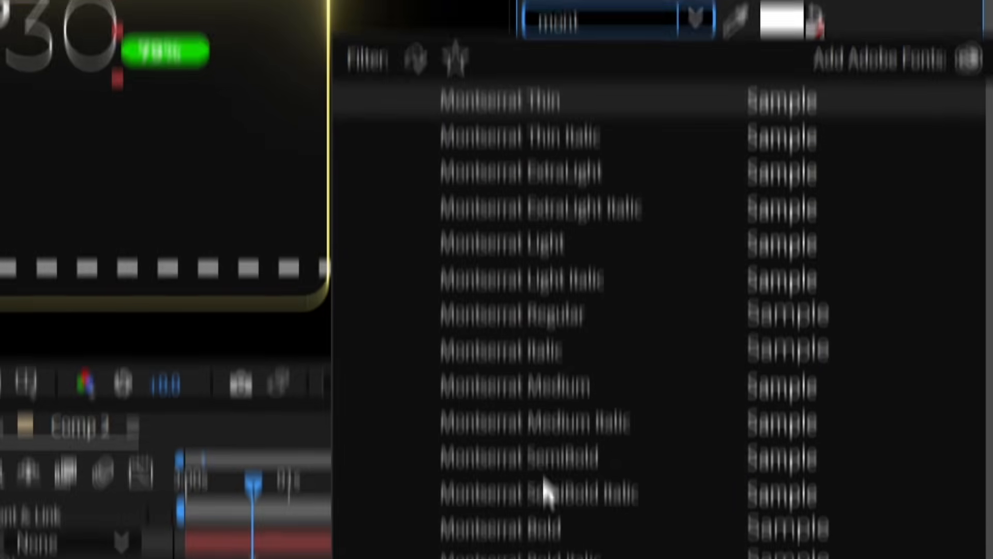
click(541, 348)
Step: Reduce the scale of the Counting number layer
click(180, 502)
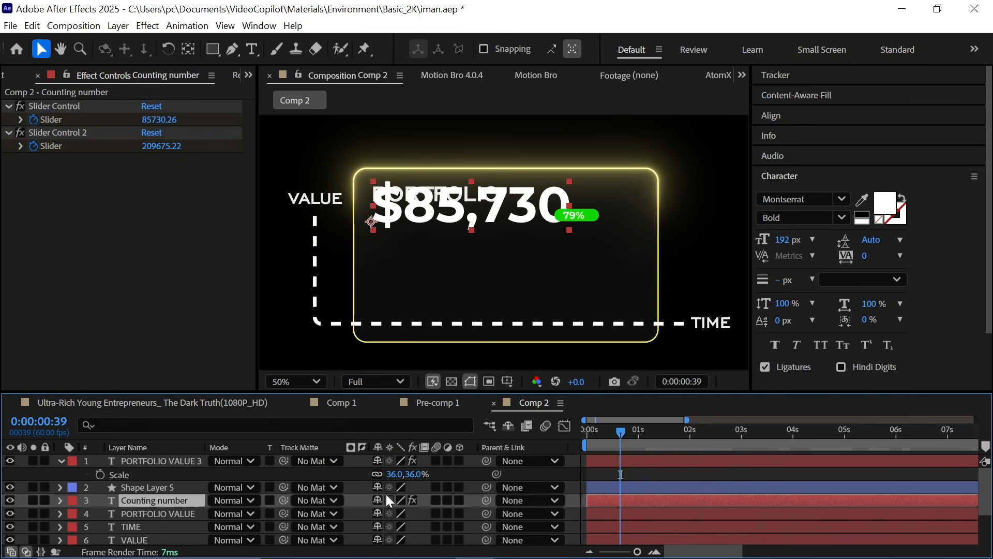
key(s)
drag(392, 519, 351, 521)
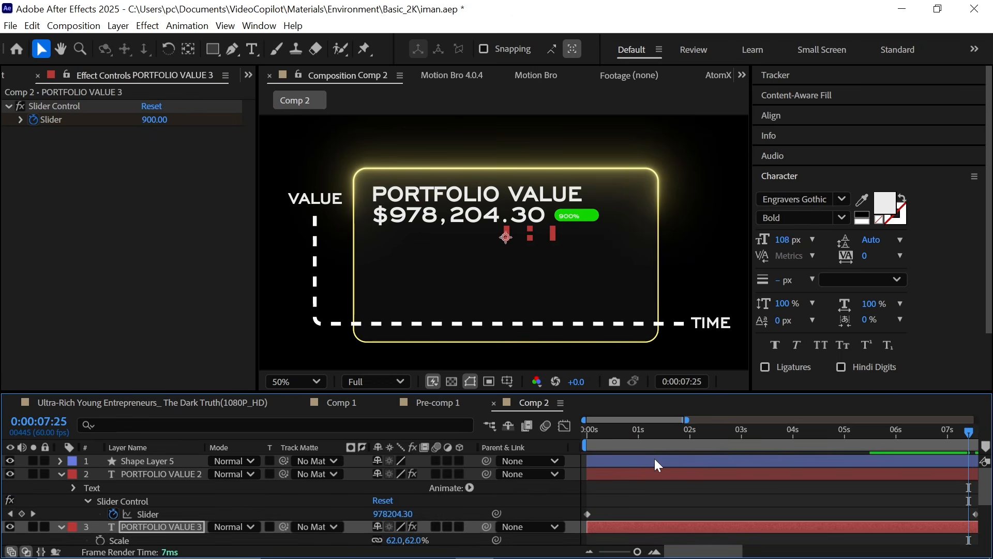
Step: Draw a small rectangle to the right of the dollar counter at the start of the timeline
click(654, 458)
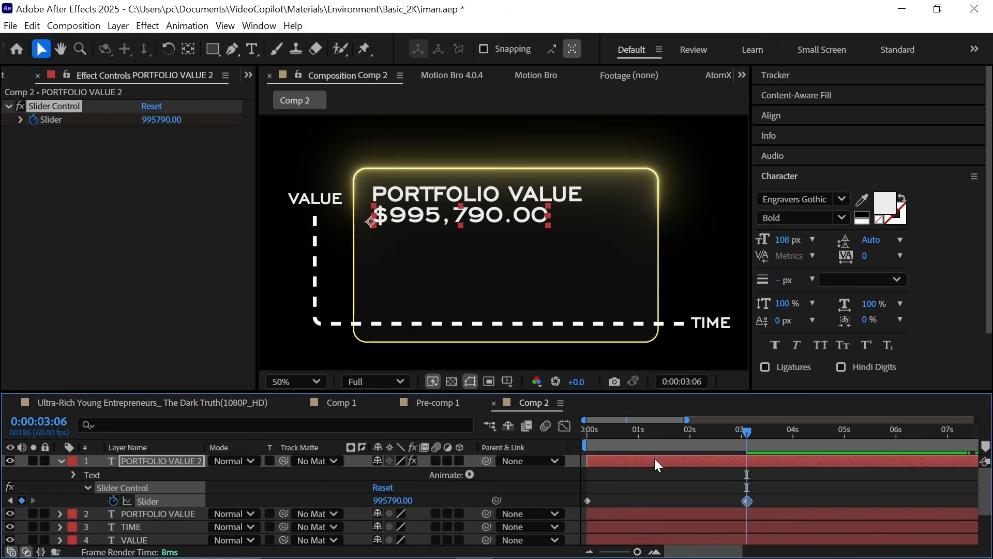
drag(632, 435, 545, 459)
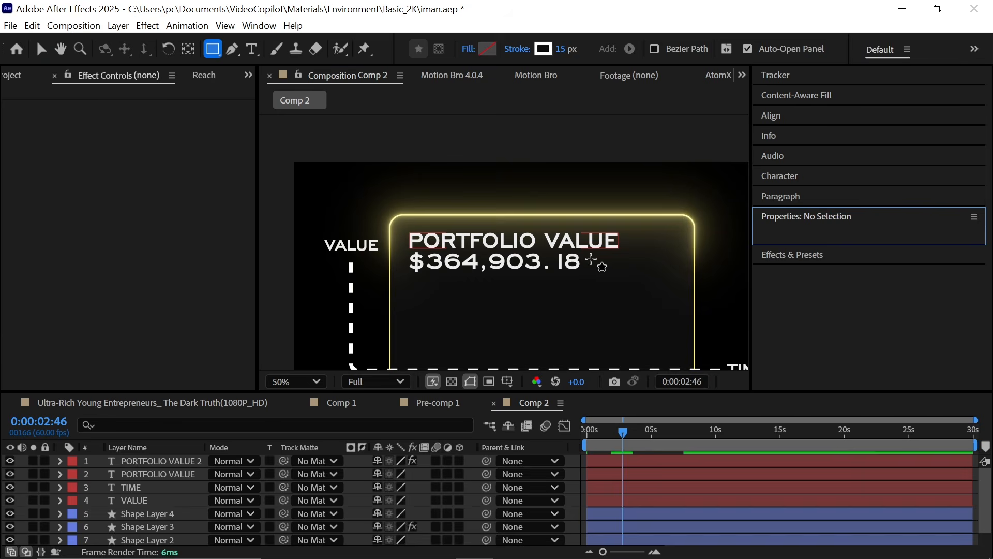
drag(591, 260, 636, 271)
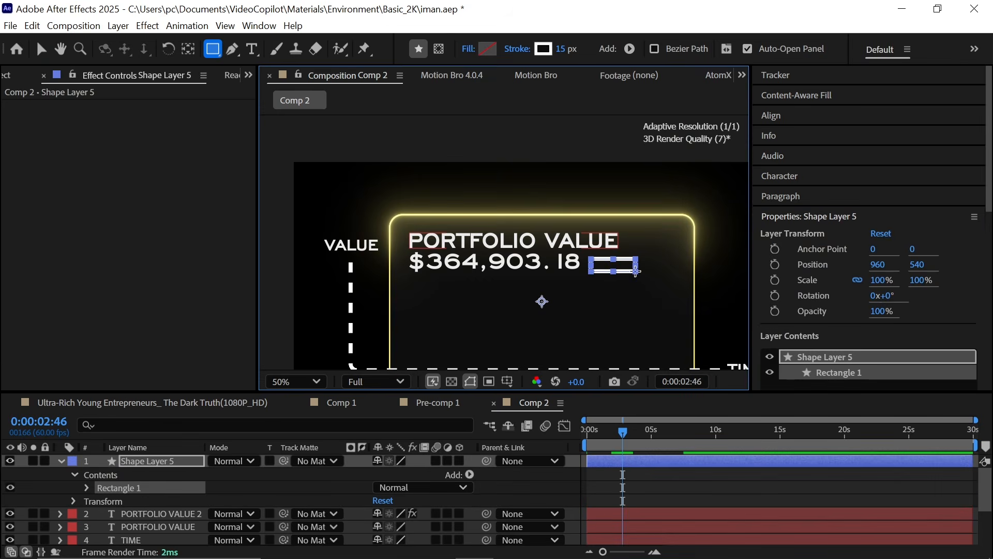
Step: Remove the new rectangle's stroke
click(606, 488)
click(612, 462)
click(535, 52)
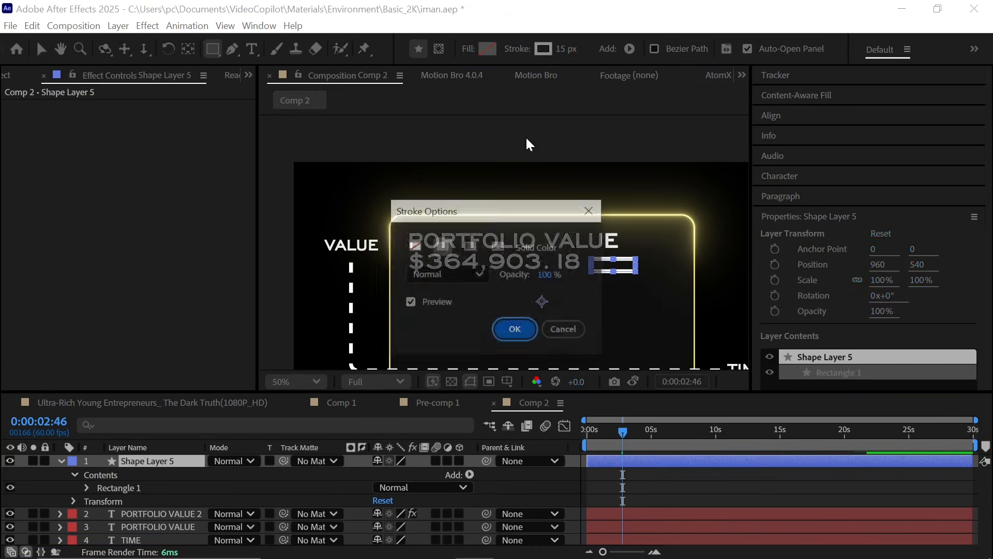
click(414, 246)
click(510, 328)
Step: Set the rectangle's fill colour to bright green
click(486, 50)
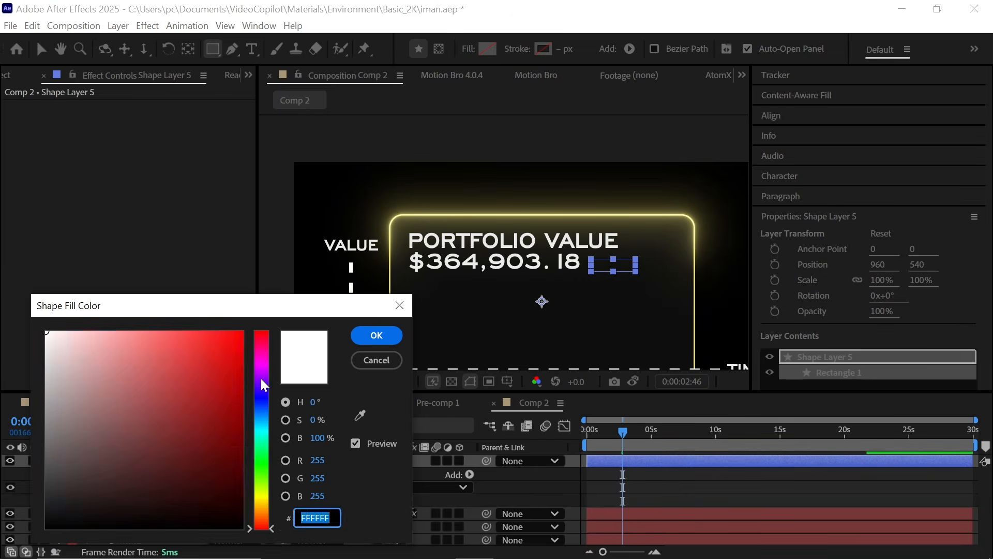
click(265, 467)
drag(233, 417, 297, 371)
click(377, 336)
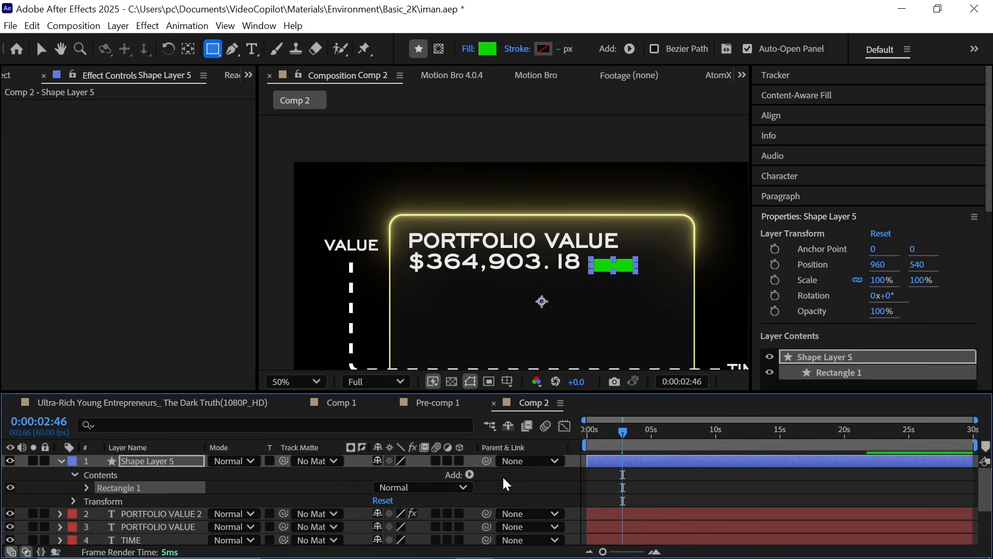
Step: Set the green rectangle's Roundness to 269 to turn it into a pill shape
click(604, 485)
click(615, 458)
scroll(612, 301, up, 1)
key(space)
drag(694, 299, 570, 305)
click(223, 425)
text(r)
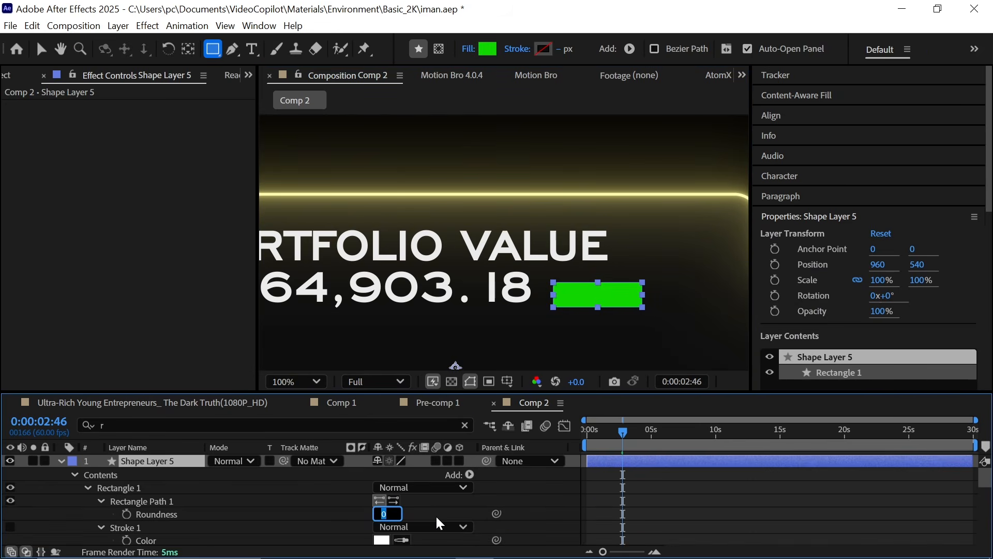
text(1)
click(418, 508)
drag(380, 513, 540, 506)
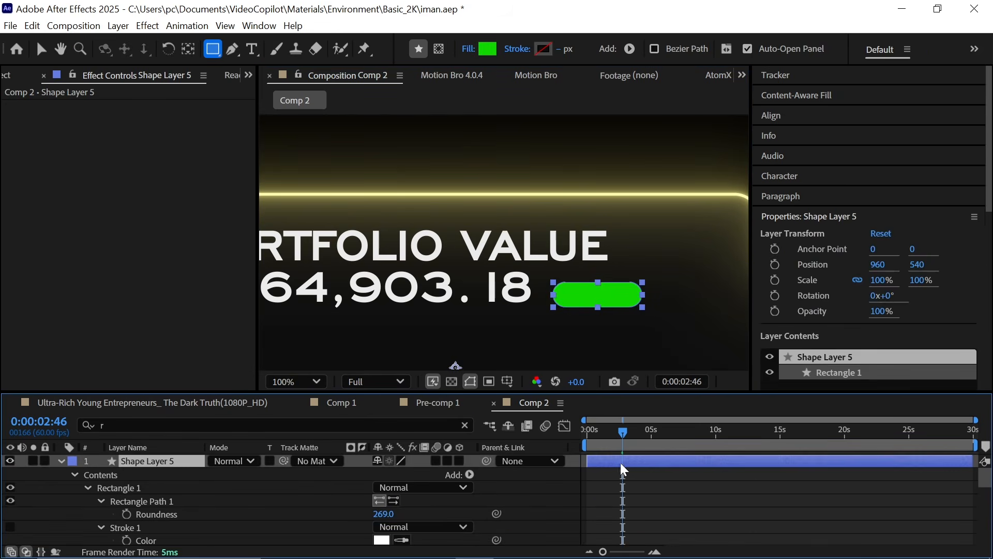
Step: Duplicate the dollar counter text layer and nudge the copy down and right
click(622, 477)
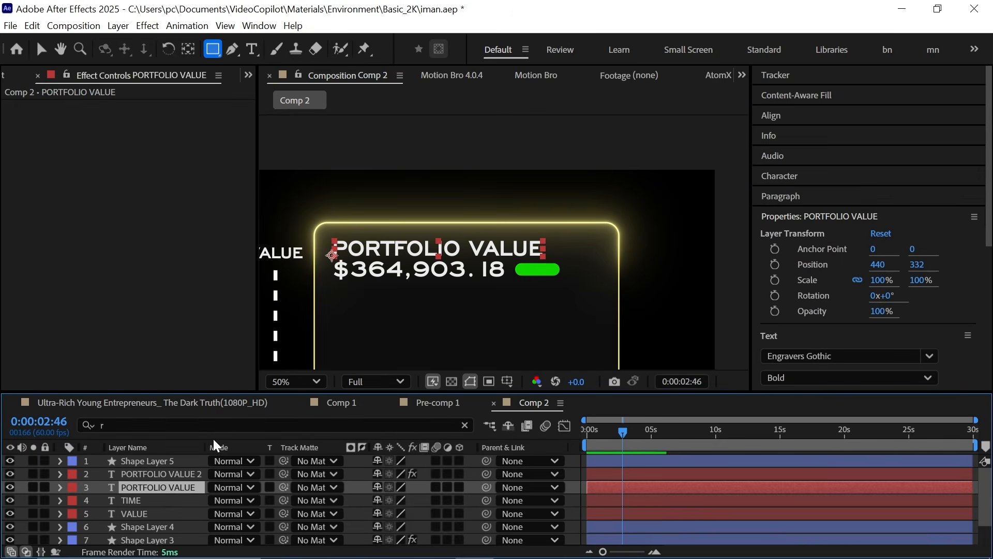
key(ctrl+d)
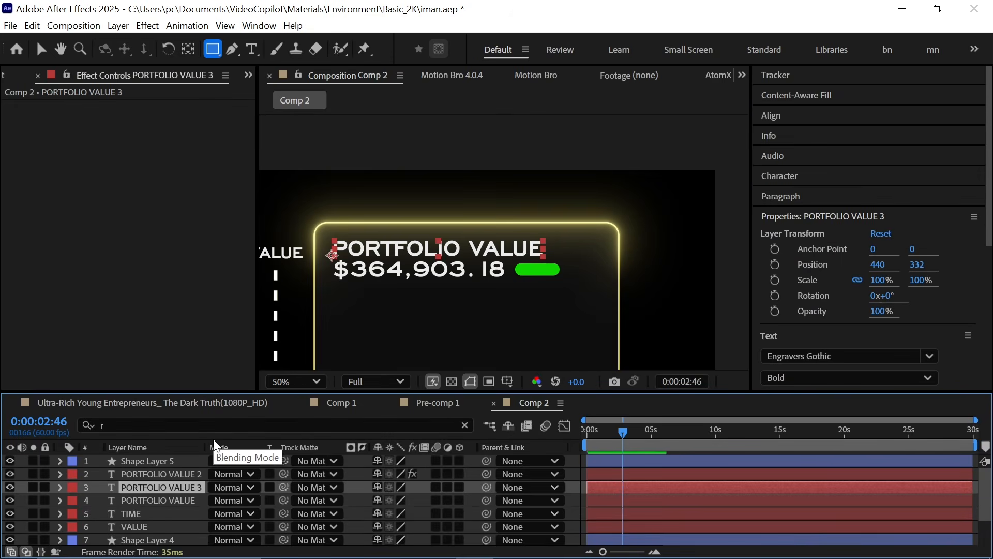
key(shift+Down)
key(shift+Down)
key(shift+Right)
key(shift+Right)
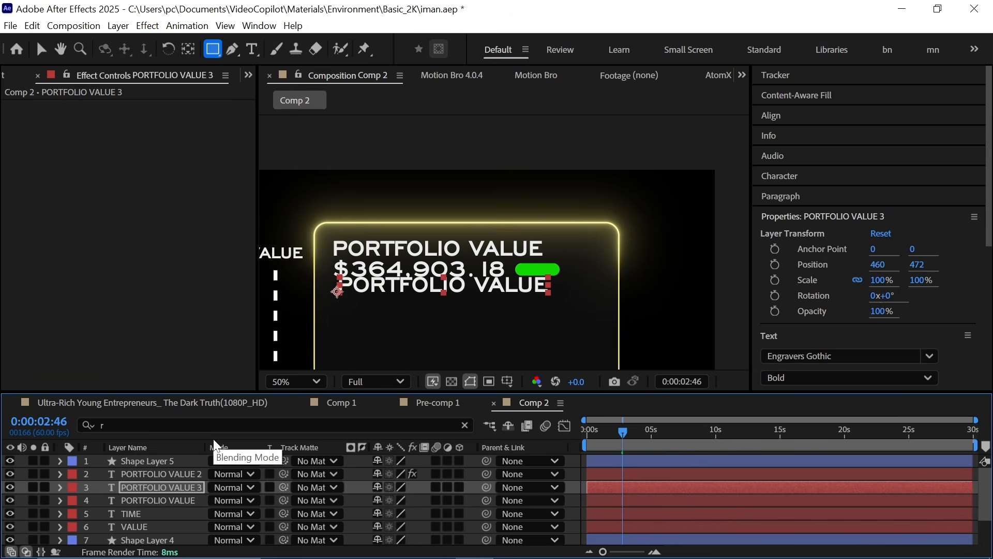
key(shift+Right)
key(shift+Right)
key(shift+Right)
key(shift+Right)
key(shift+Right)
key(shift+Right)
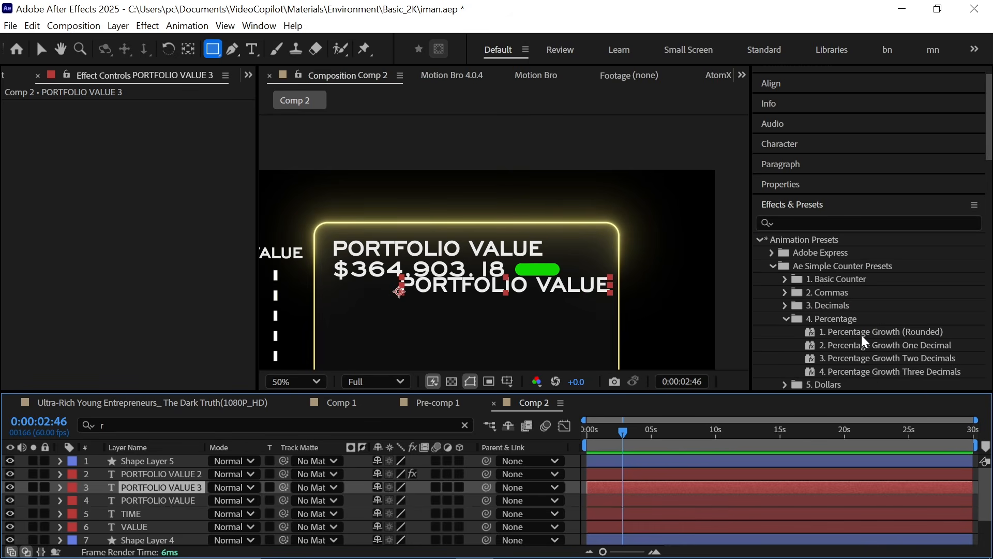
Step: Apply the 1. Percentage Growth (Rounded) counter preset to the duplicated layer
drag(861, 334, 692, 481)
key(v)
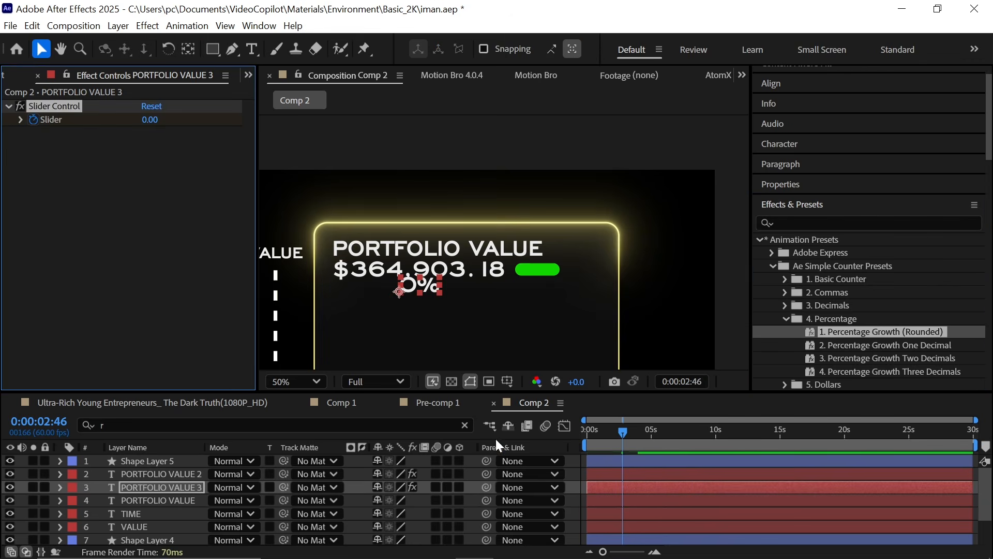
drag(631, 434, 683, 455)
Step: Nudge the percentage counter up and right onto the green pill
key(s)
key(shift+Right)
key(shift+Right)
key(shift+Right)
key(shift+Up)
key(shift+Up)
key(shift+Up)
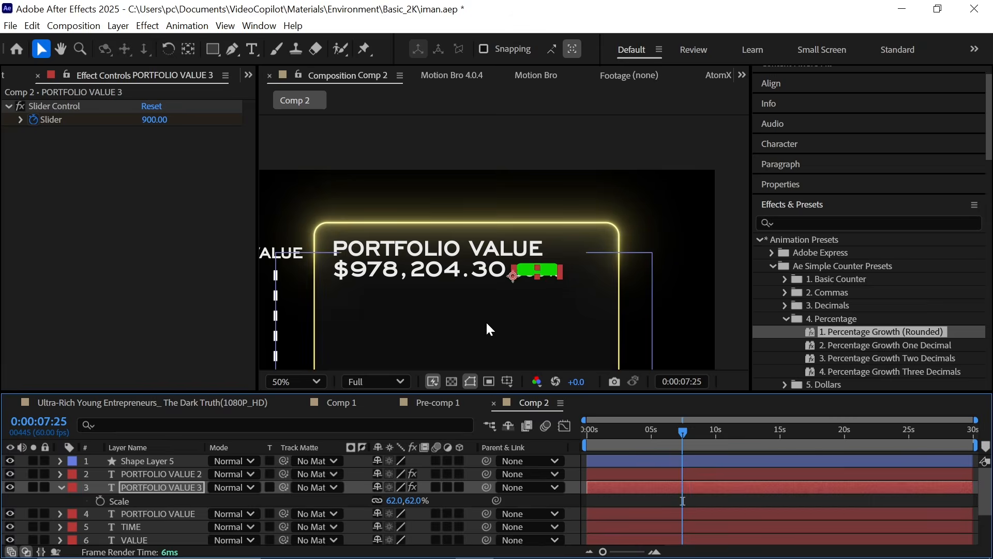
Step: Move the percentage counter layer above the green pill's shape layer in the layer stack
scroll(569, 320, up, 1)
drag(576, 319, 480, 320)
drag(186, 488, 189, 463)
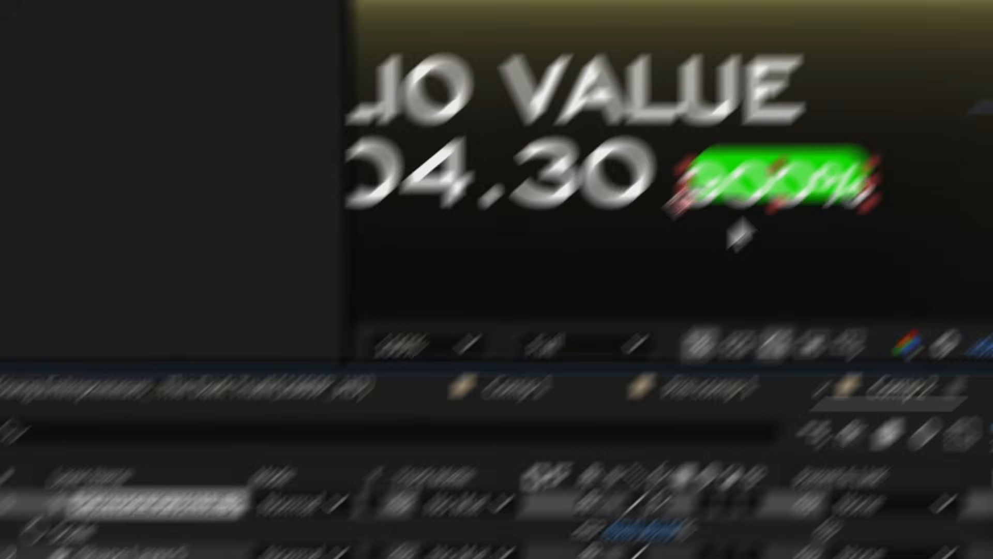
scroll(887, 88, up, 1)
drag(652, 284, 790, 92)
Step: Set the percentage counter's scale to 36% and nudge it into the pill
click(194, 462)
key(s)
key(s)
mouse_move(393, 473)
mouse_down()
mouse_move(374, 475)
mouse_move(408, 474)
mouse_up()
key(shift+Right)
key(shift+Right)
key(shift+Right)
key(shift+Right)
key(shift+Right)
key(shift+Up)
key(shift+Up)
key(shift+Up)
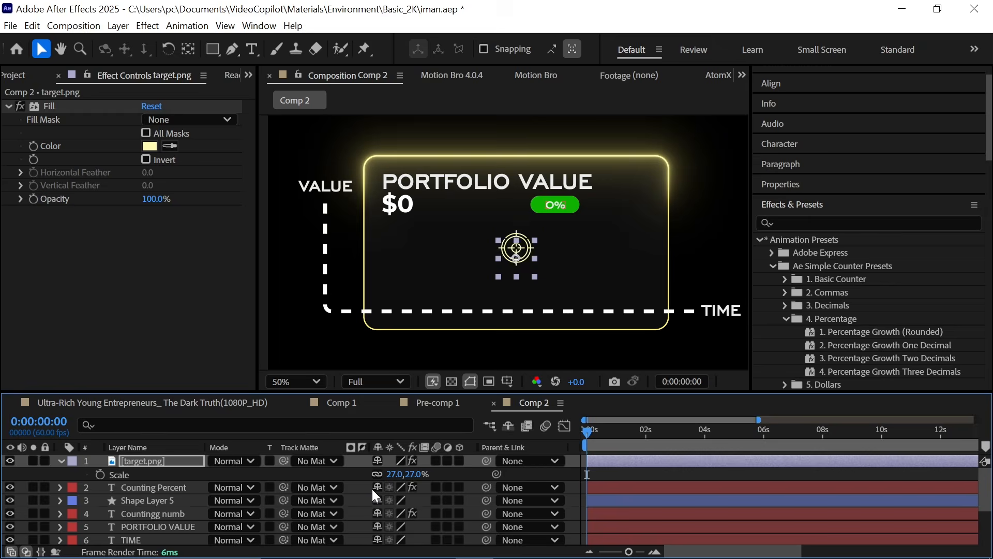
Step: Nudge the percentage counter down to center it within the pill
key(shift+Down)
key(shift+Down)
key(shift+Down)
key(shift+Down)
key(shift+Down)
key(shift+Down)
key(shift+Down)
key(shift+Down)
key(shift+Down)
key(shift+Down)
key(shift+Down)
key(shift+Down)
key(shift+Down)
key(shift+Down)
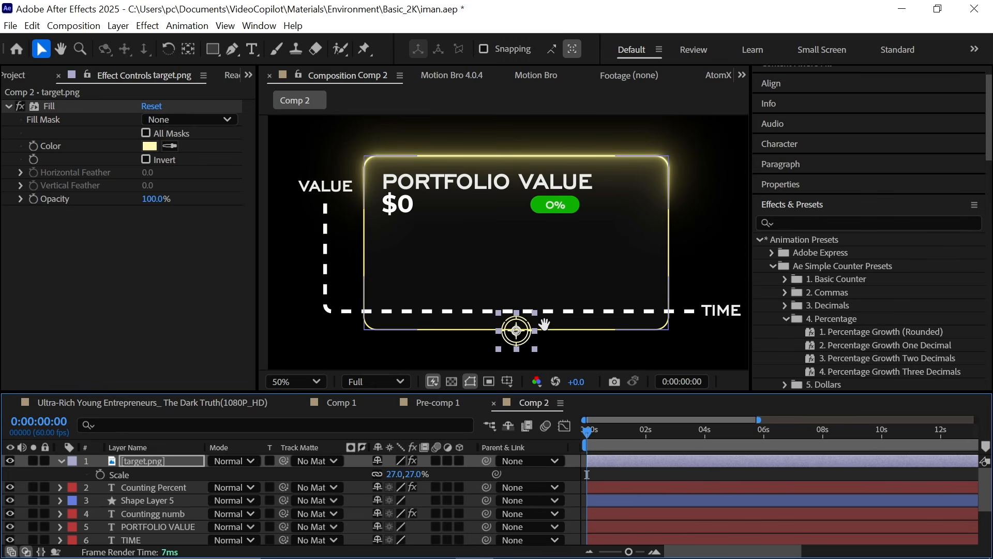
scroll(538, 289, up, 1)
scroll(536, 297, up, 1)
drag(545, 310, 504, 209)
scroll(536, 295, up, 1)
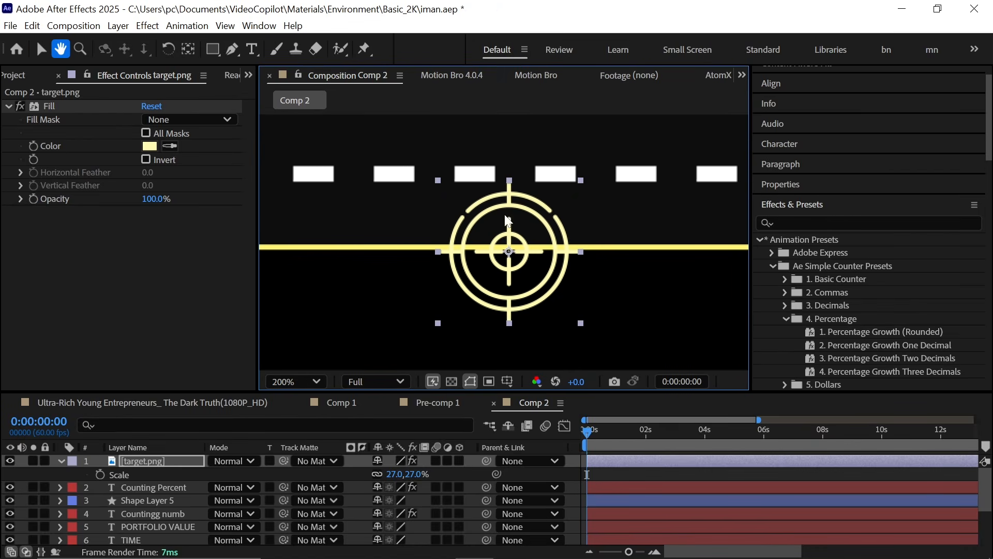
Step: Draw a circle around the target icon with a 15 px white stroke and no fill
click(173, 459)
key(F2)
key(q)
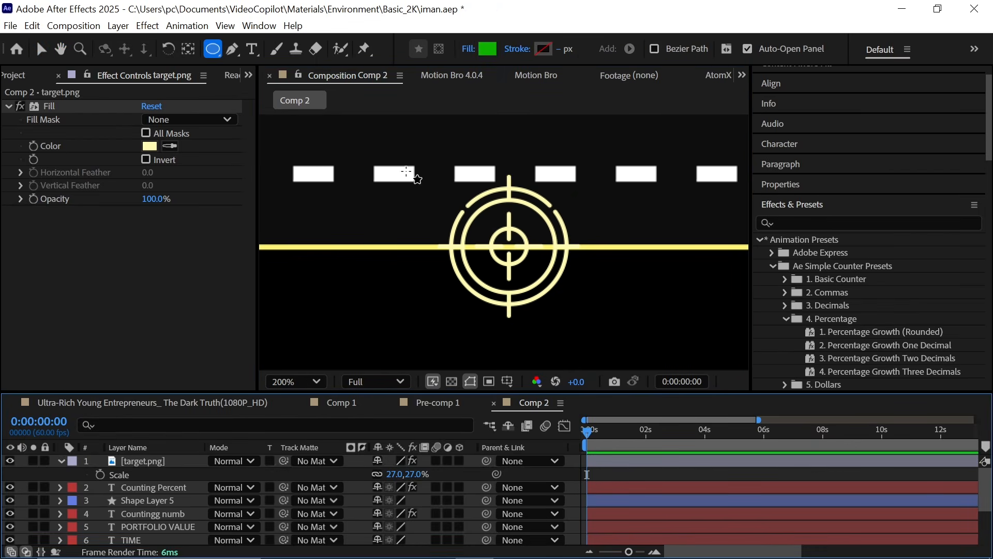
drag(406, 172, 580, 344)
click(488, 49)
key(Escape)
click(539, 52)
click(377, 335)
alt+click(487, 54)
alt+click(488, 53)
alt+click(488, 53)
scroll(199, 498, up, 3)
click(61, 460)
click(143, 474)
key(s)
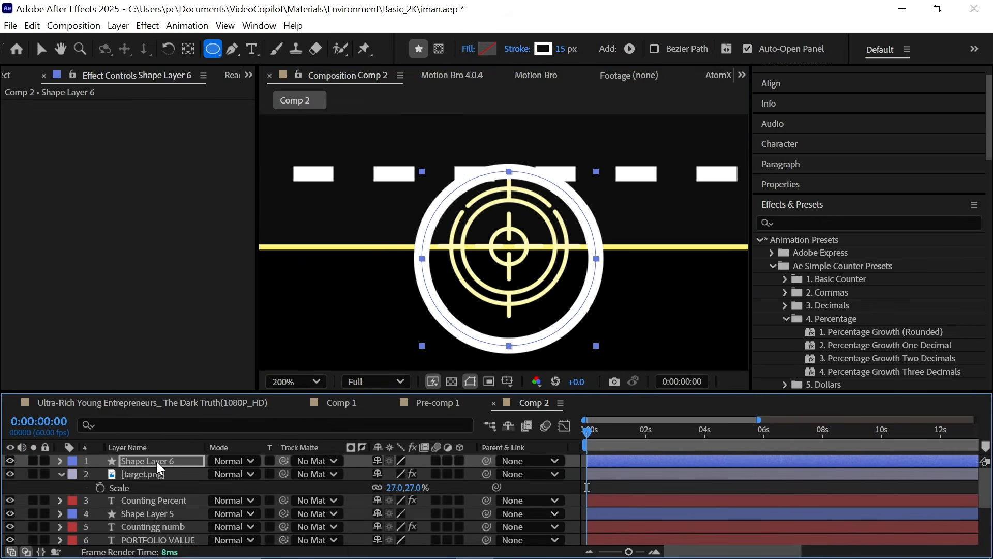
Step: Nudge the dashed VALUE/TIME axes layer upward
click(149, 146)
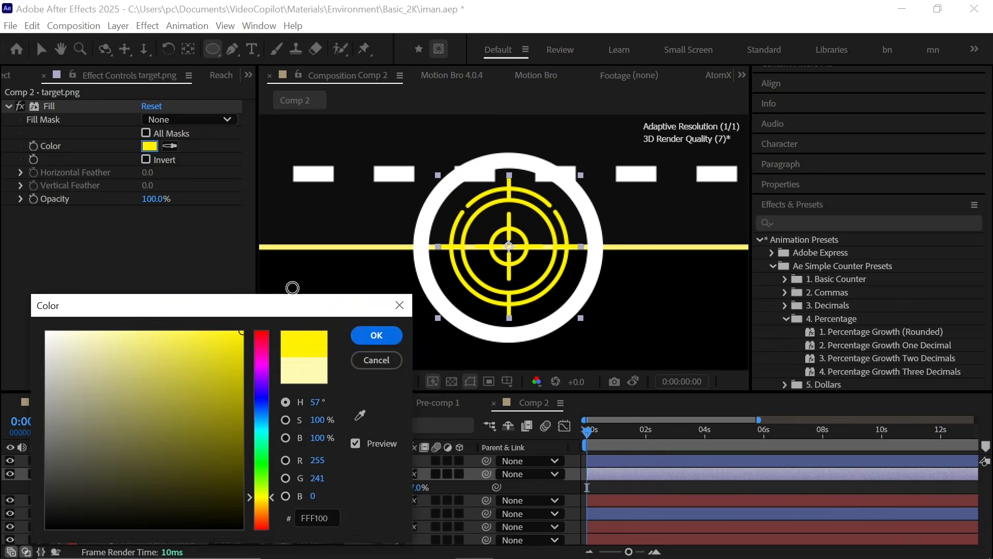
key(Escape)
scroll(150, 497, down, 3)
click(150, 498)
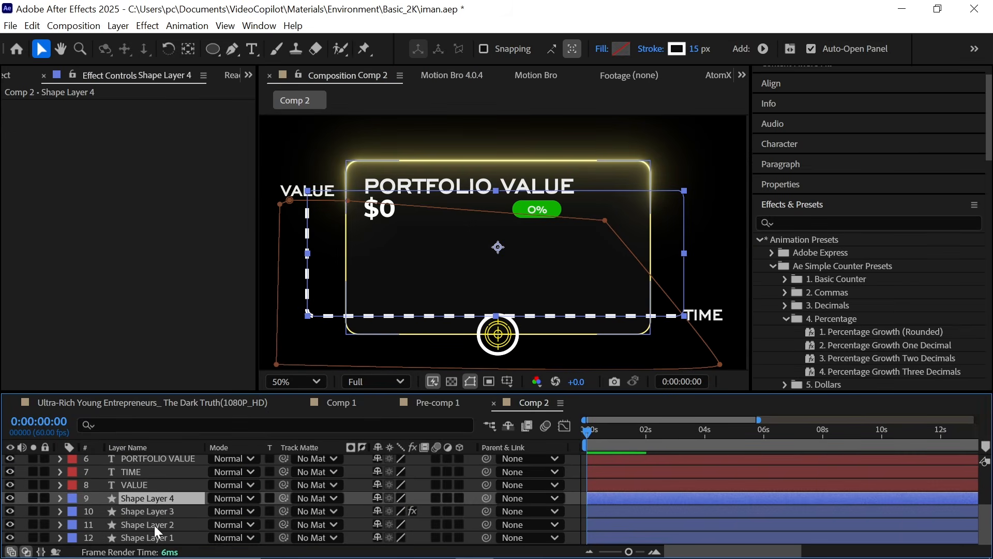
key(shift+Up)
key(shift+Up)
key(shift+Up)
key(shift+Up)
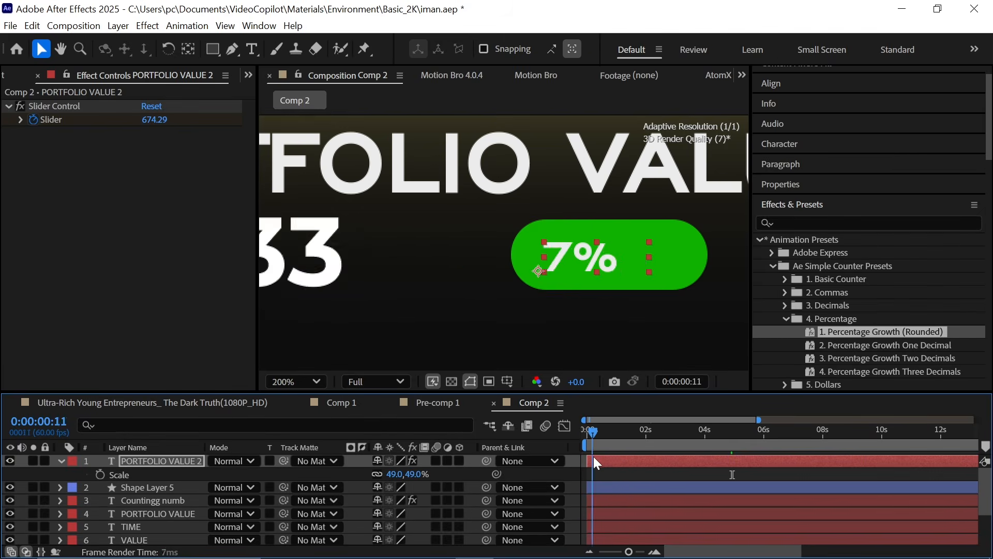
Step: Scrub the timeline to preview the counter animation
drag(594, 456, 710, 467)
click(871, 206)
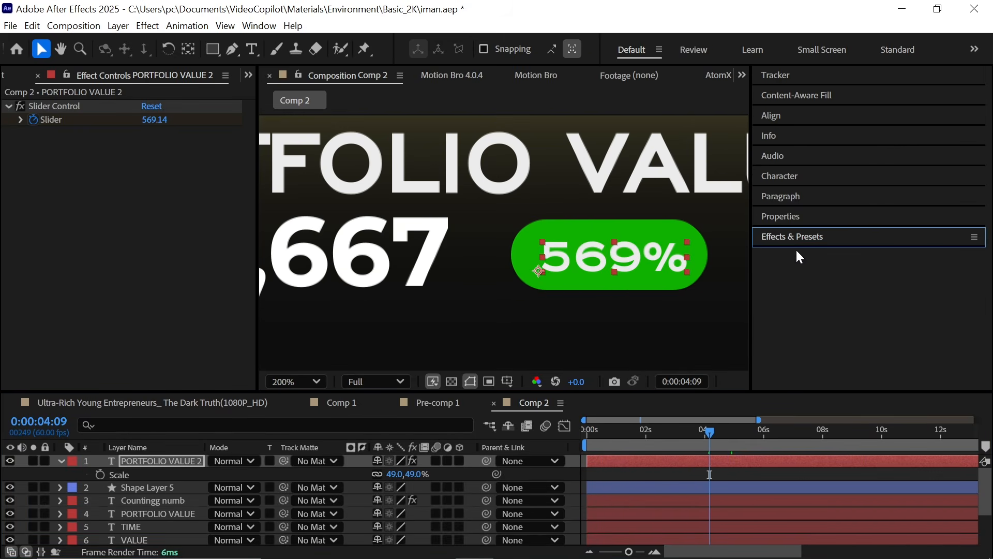
click(799, 177)
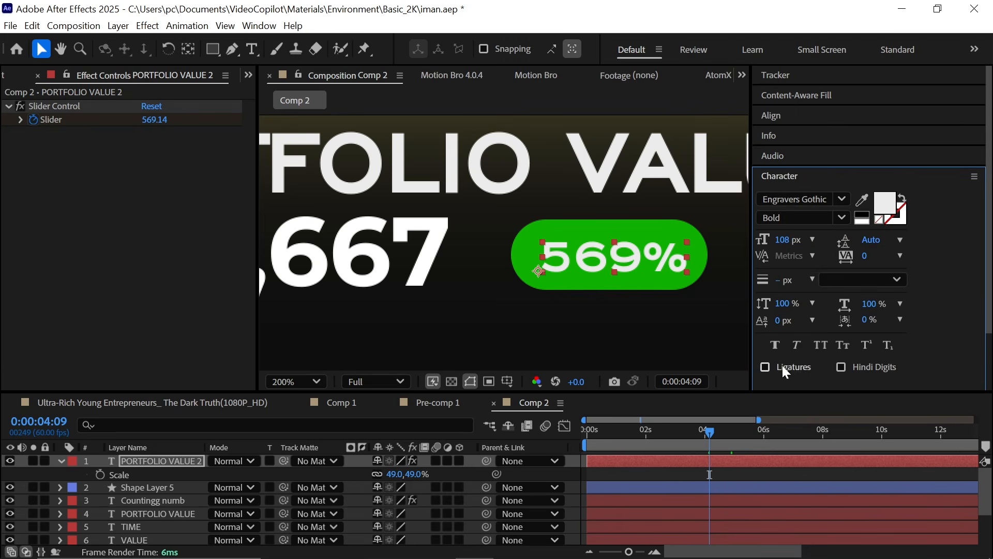
click(818, 177)
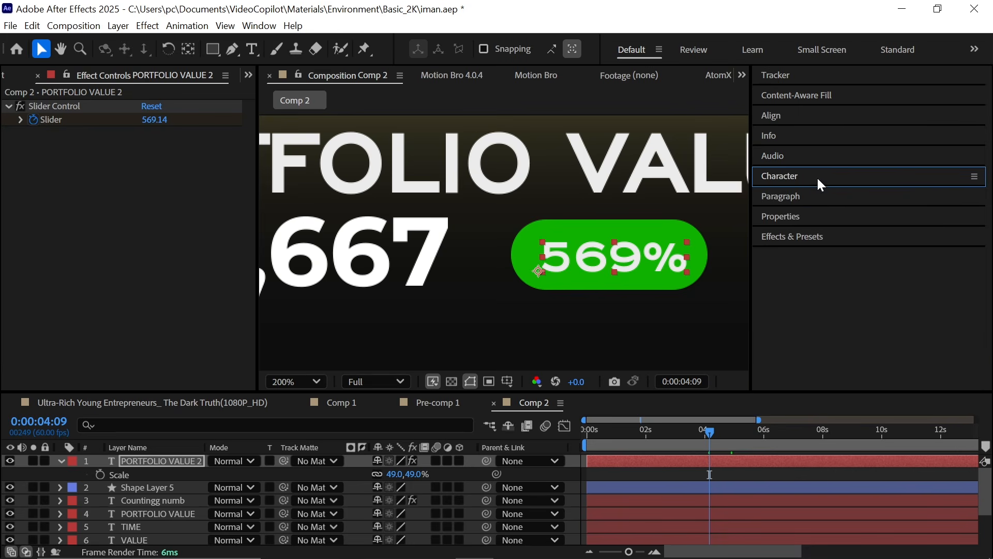
click(805, 198)
click(785, 218)
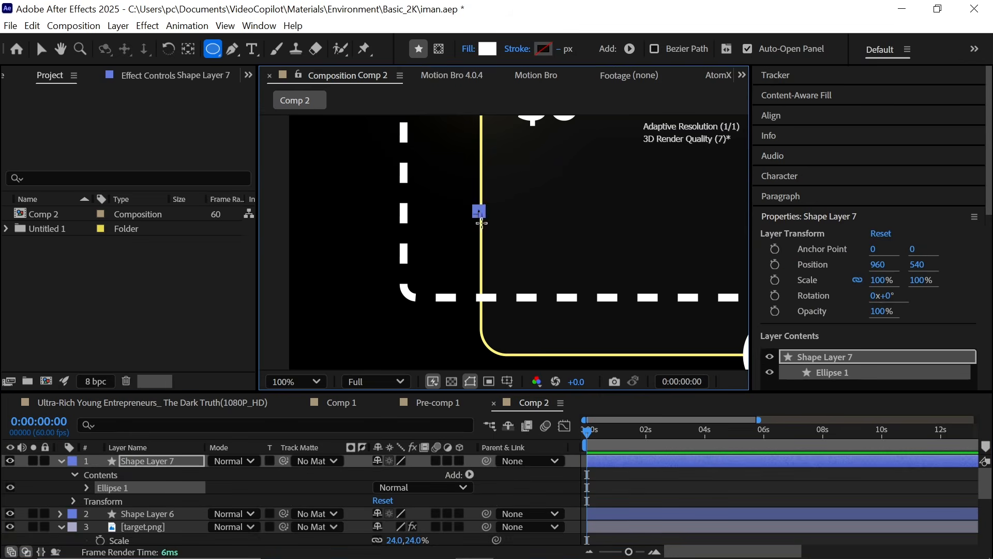
Step: Draw a small white circle near the card's lower left and add a Gradient Overlay layer style to it
drag(482, 223, 524, 271)
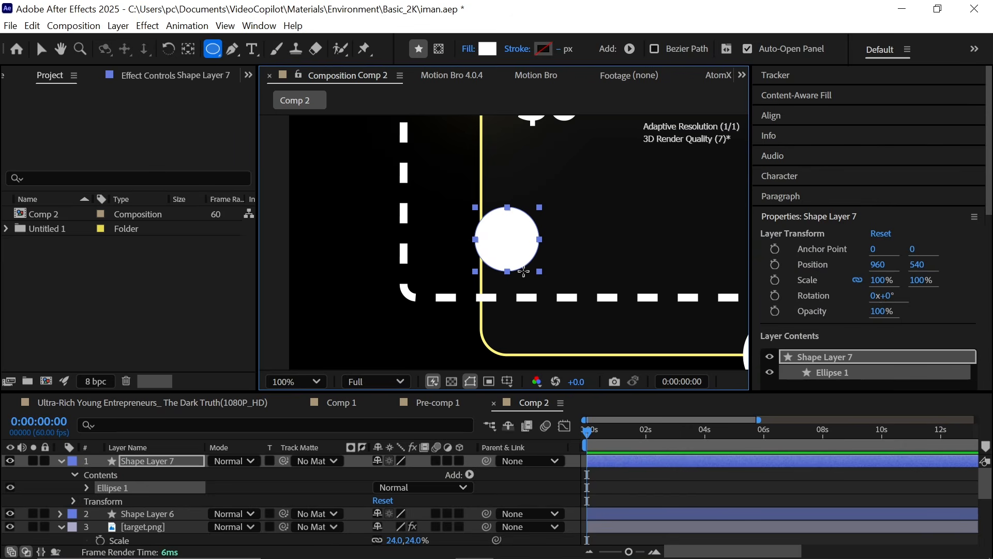
right_click(189, 461)
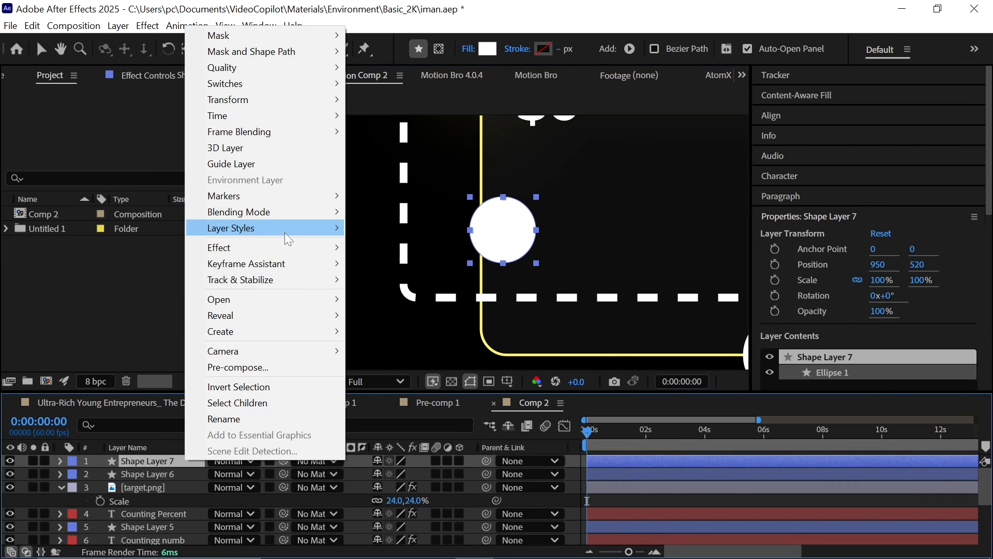
mouse_move(288, 239)
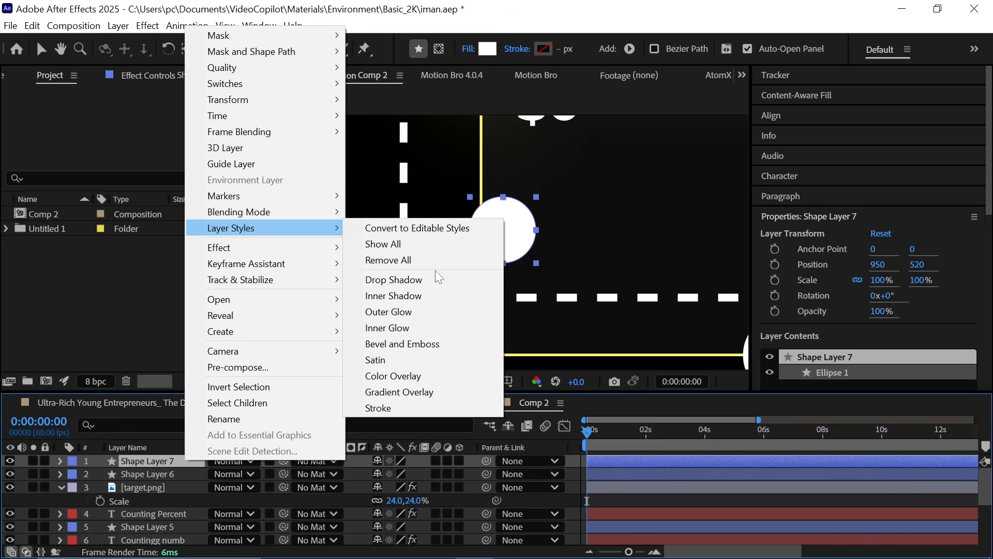
click(421, 393)
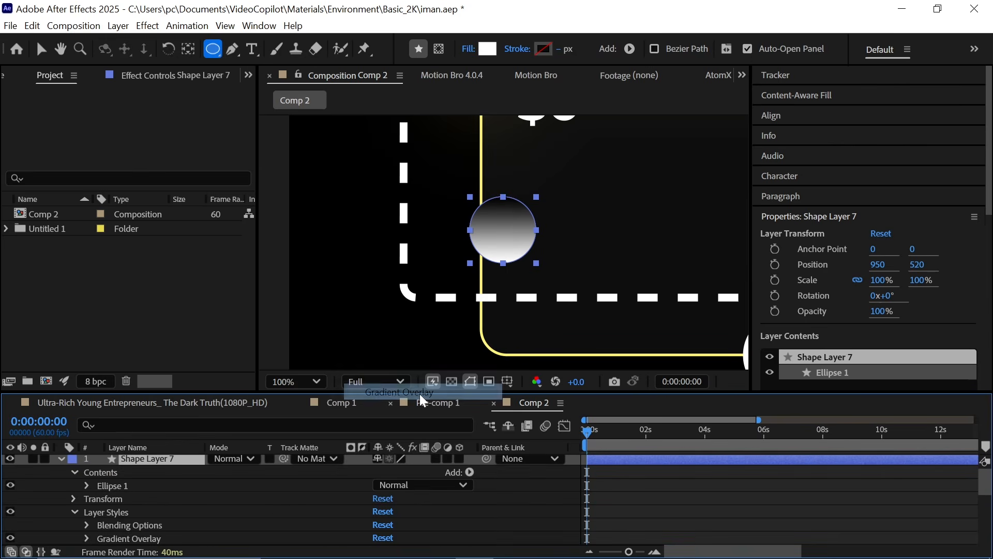
Step: Edit the gradient overlay to a white-to-light-grey gradient with its midpoint at 62%
click(86, 538)
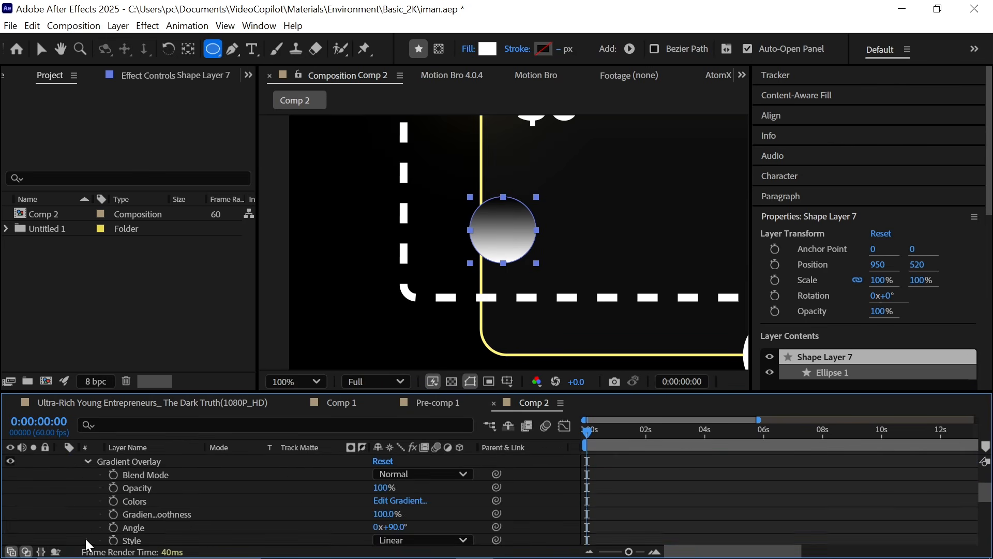
scroll(207, 507, down, 1)
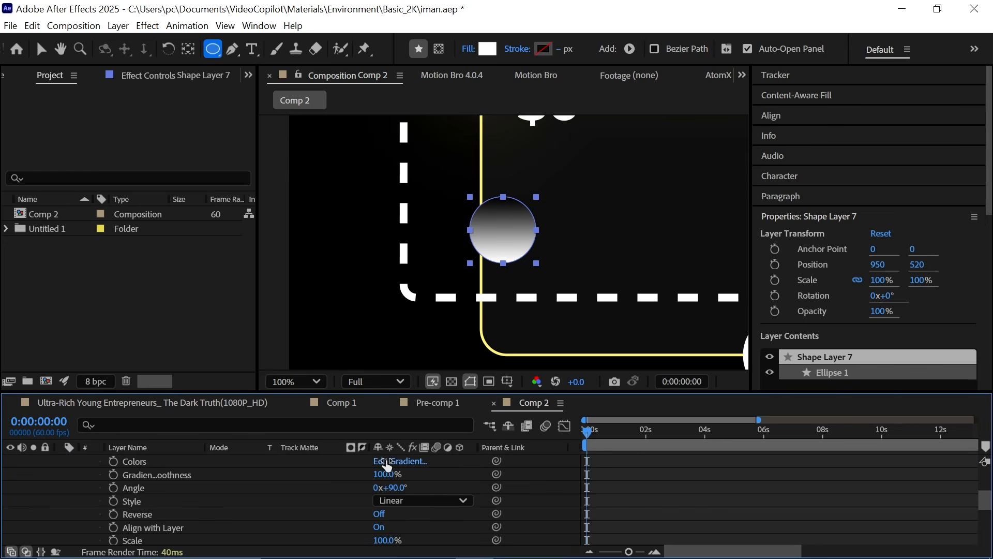
scroll(369, 478, up, 1)
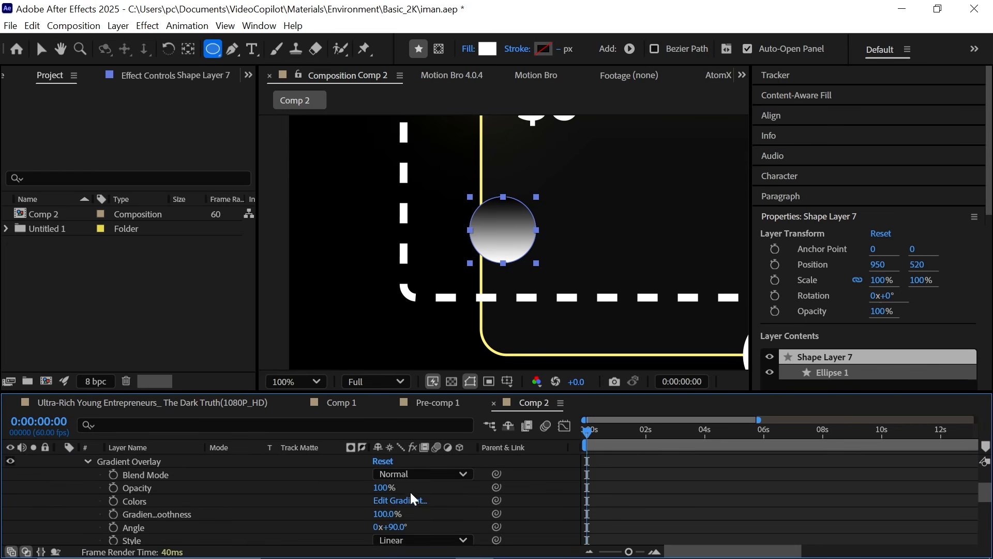
click(400, 501)
click(884, 121)
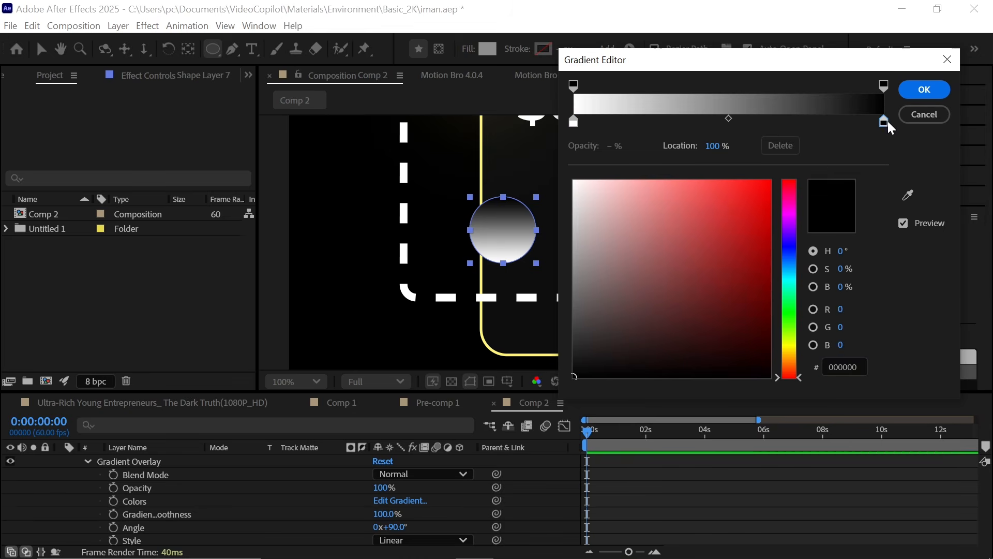
click(602, 252)
drag(603, 251, 539, 255)
drag(729, 119, 764, 144)
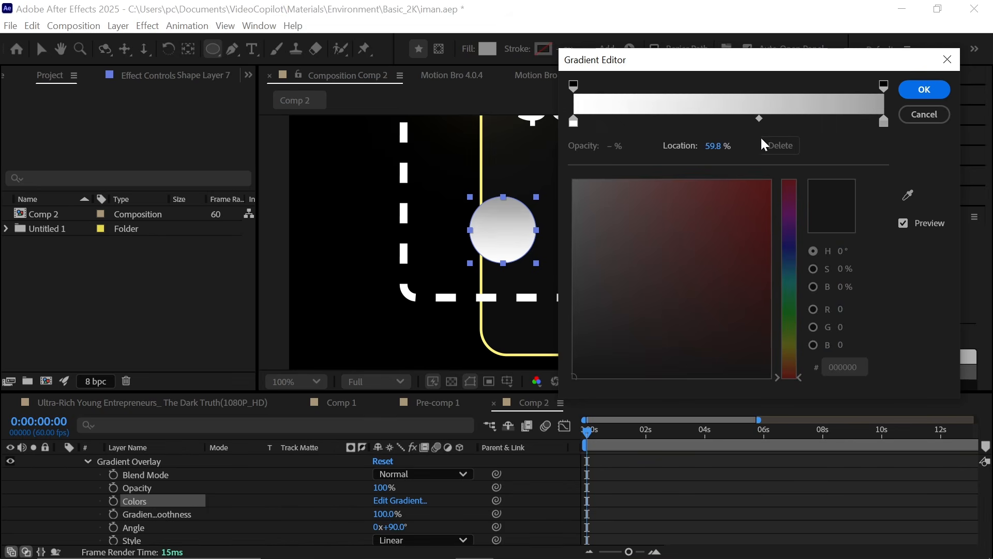
click(920, 91)
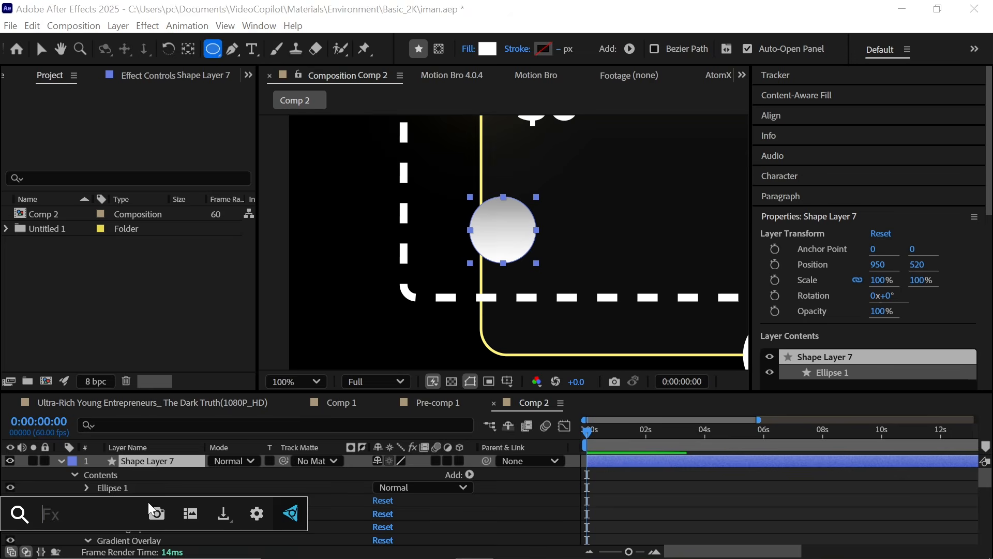
Step: Apply Deep Glow to the circle and set its Exposure to 0.26
text(dee)
click(238, 406)
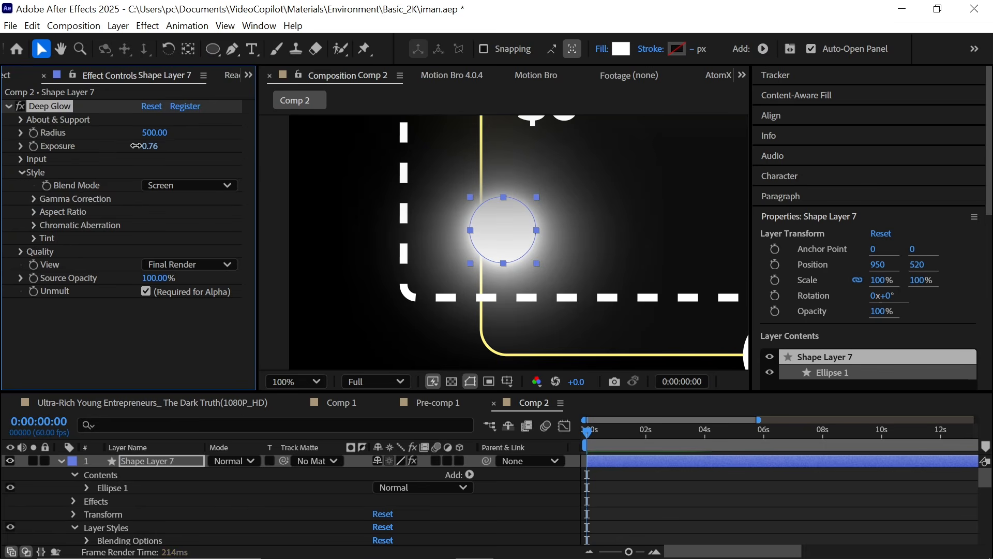
drag(117, 157, 111, 157)
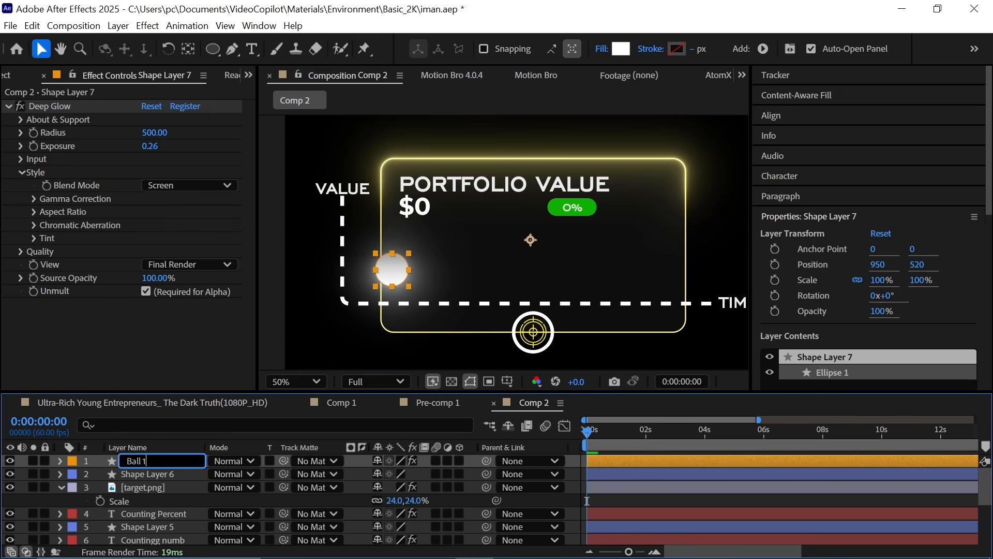
Step: Duplicate the ball and nudge the copy up and right toward the card's center
click(750, 411)
click(180, 464)
key(ctrl+d)
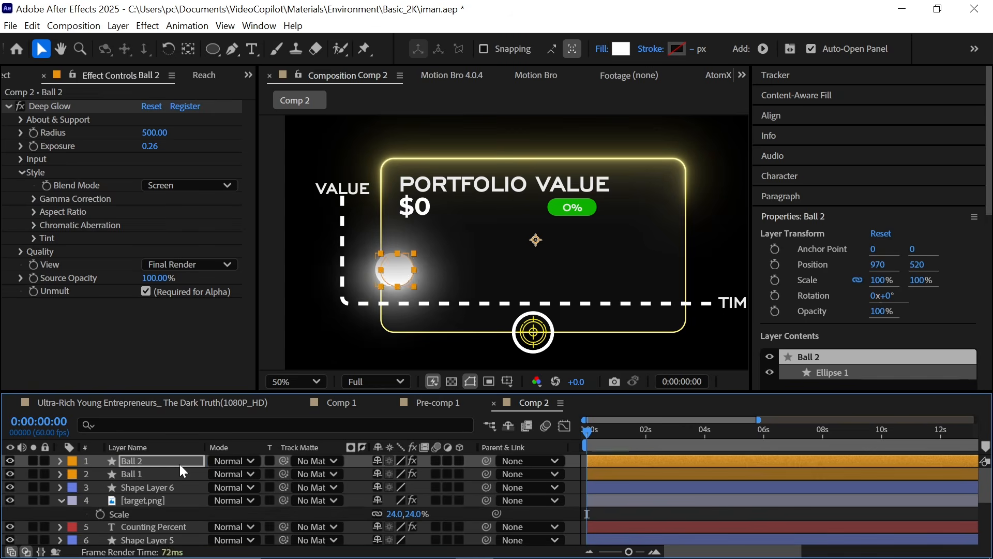
key(shift+Right)
key(shift+Right)
key(shift+Right)
key(shift+Right)
key(shift+Right)
key(shift+Right)
key(shift+Right)
key(shift+Right)
key(shift+Right)
key(shift+Right)
key(shift+Right)
key(shift+Right)
key(shift+Right)
key(shift+Right)
key(shift+Right)
key(shift+Right)
key(shift+Right)
key(shift+Right)
key(shift+Right)
key(shift+Right)
key(shift+Up)
key(shift+Up)
key(shift+Up)
key(shift+Up)
key(shift+Up)
key(shift+Up)
key(shift+Up)
key(shift+Up)
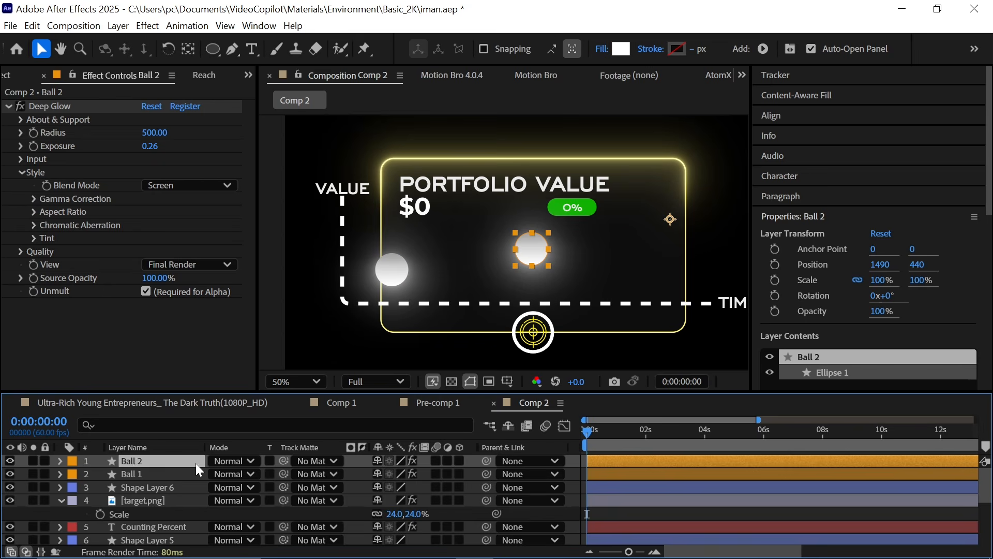
Step: Duplicate the ball again and nudge the new copy up and right near the card's top-right corner
key(ctrl+d)
key(shift+Right)
key(shift+Right)
key(shift+Right)
key(shift+Right)
key(shift+Right)
key(shift+Right)
key(shift+Right)
key(shift+Right)
key(shift+Right)
key(shift+Right)
key(shift+Right)
key(shift+Right)
key(shift+Right)
key(shift+Right)
key(shift+Right)
key(shift+Right)
key(shift+Right)
key(shift+Right)
key(shift+Right)
key(shift+Right)
key(shift+Up)
key(shift+Up)
key(shift+Up)
key(shift+Up)
key(shift+Up)
key(shift+Up)
key(shift+Up)
key(shift+Up)
key(shift+Up)
key(shift+Up)
key(shift+Up)
key(shift+Up)
key(shift+Up)
key(shift+Up)
key(shift+Up)
key(shift+Up)
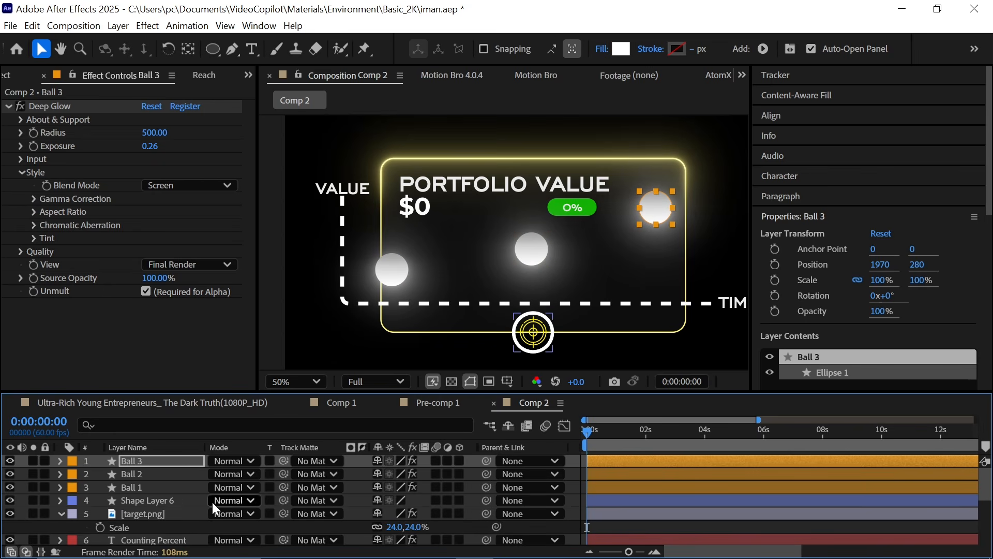
Step: Center the anchor points of the ball layers with the Reach anchor tool
click(522, 523)
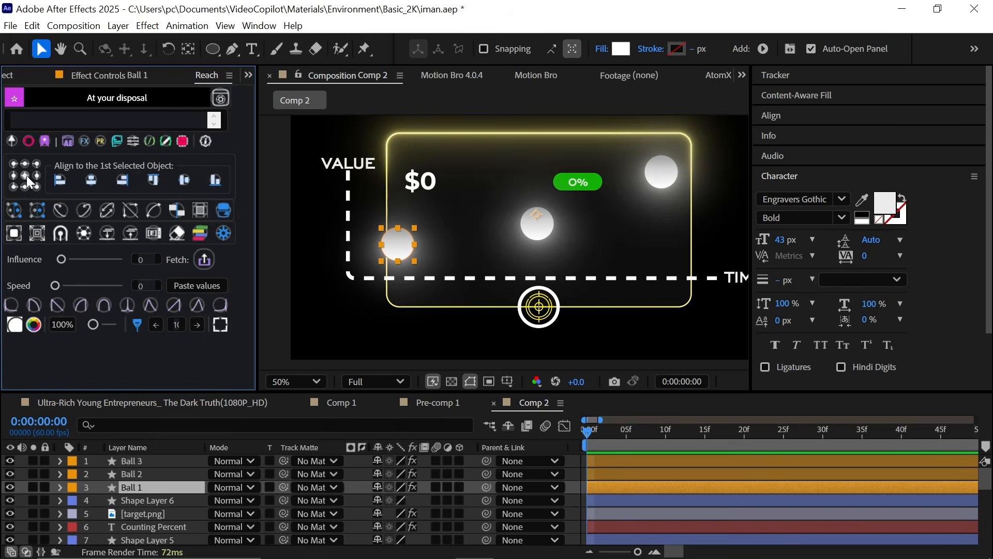
click(26, 175)
click(127, 465)
click(128, 471)
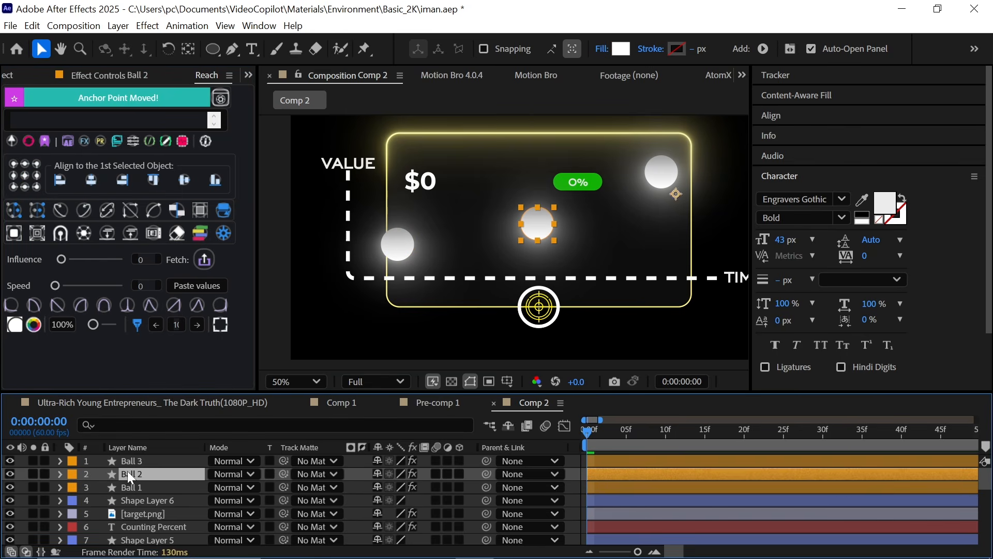
click(25, 175)
click(189, 460)
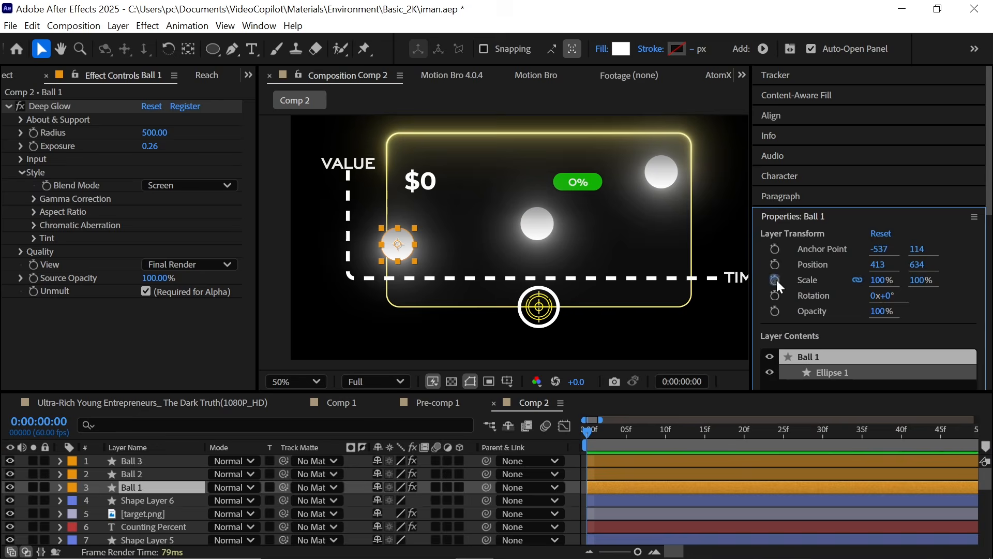
Step: Keyframe Ball 1's scale at the start and at 30 frames so it grows to 100%
click(775, 280)
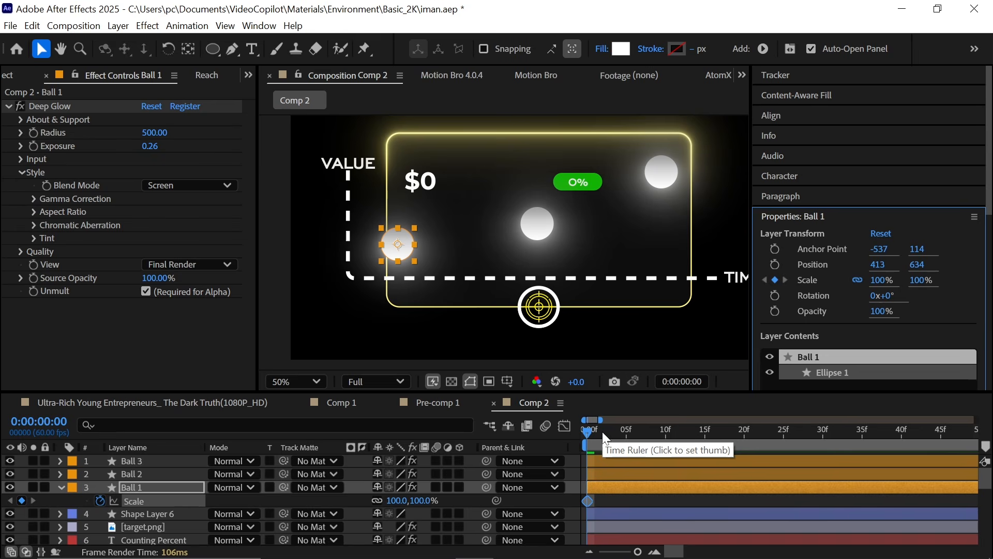
key(shift+Page_Down)
key(shift+Page_Down)
key(shift+Page_Down)
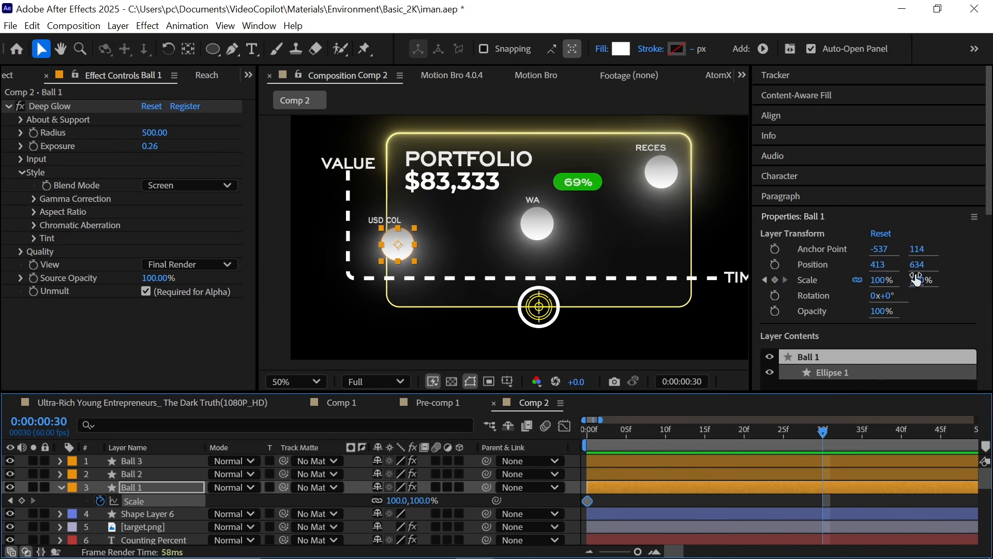
drag(588, 500, 823, 501)
key(shift+Page_Up)
key(shift+Page_Up)
key(shift+Page_Up)
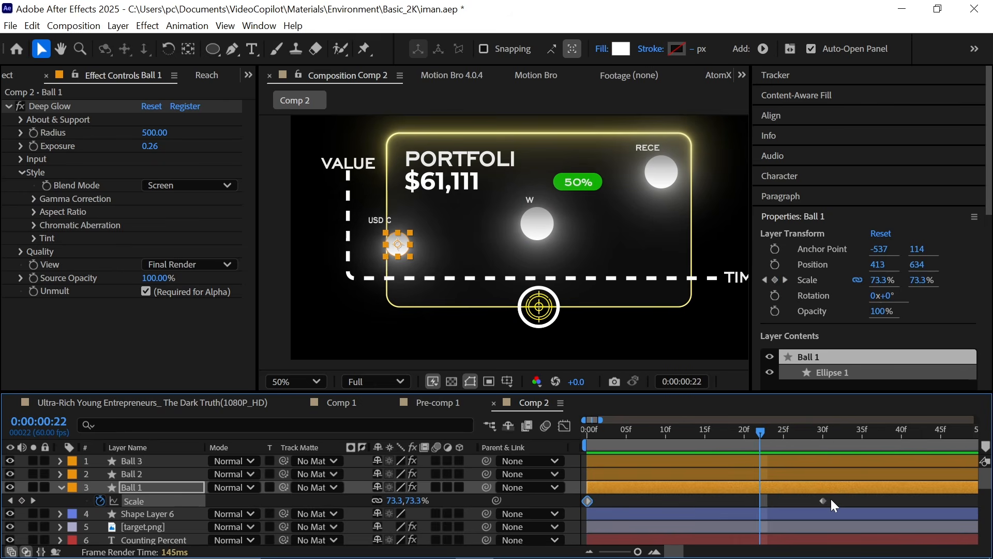
drag(838, 503, 541, 495)
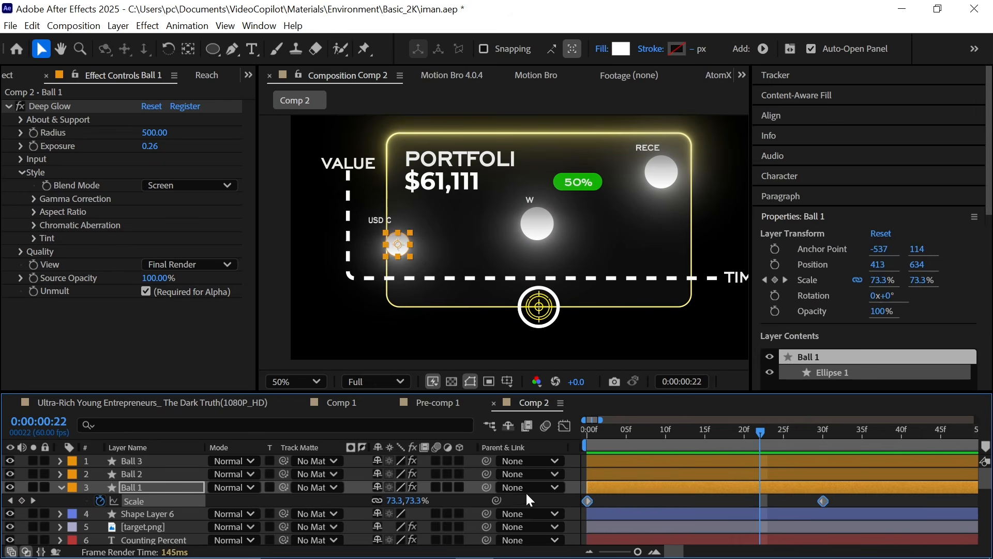
Step: Paste the scale keyframes onto the other balls and offset their timing
click(137, 76)
scroll(185, 76, down, 1)
click(11, 305)
click(660, 459)
key(Home)
key(ctrl+v)
drag(624, 473, 755, 462)
drag(591, 432, 716, 485)
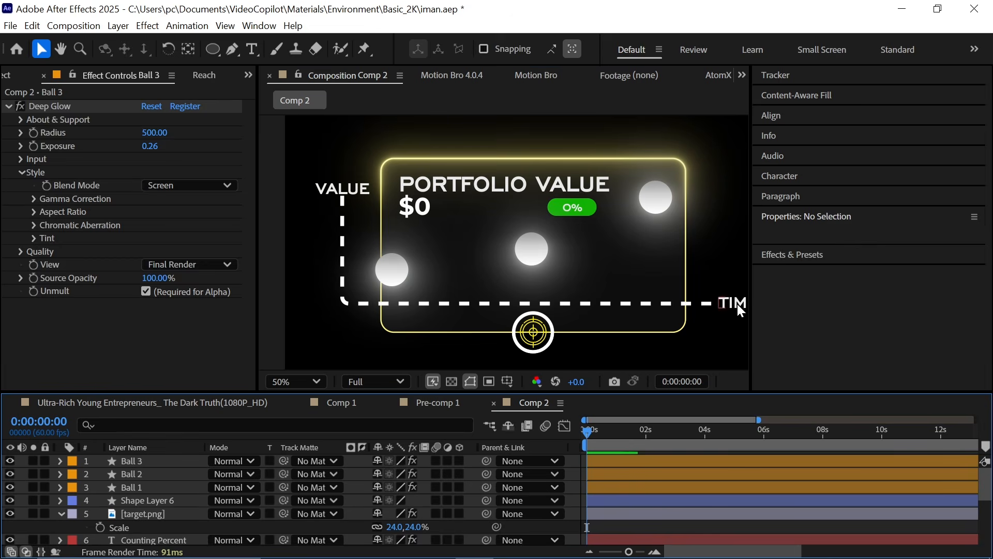
Step: Move a copy of the TIME label above the lower-left ball and center its anchor point
drag(741, 310, 394, 247)
ctrl+double_click(188, 49)
key(shift+Down)
drag(523, 298, 642, 297)
scroll(642, 297, up, 1)
key(shift+Up)
key(Left)
key(Left)
key(Left)
key(Left)
key(Left)
key(Left)
scroll(143, 517, down, 2)
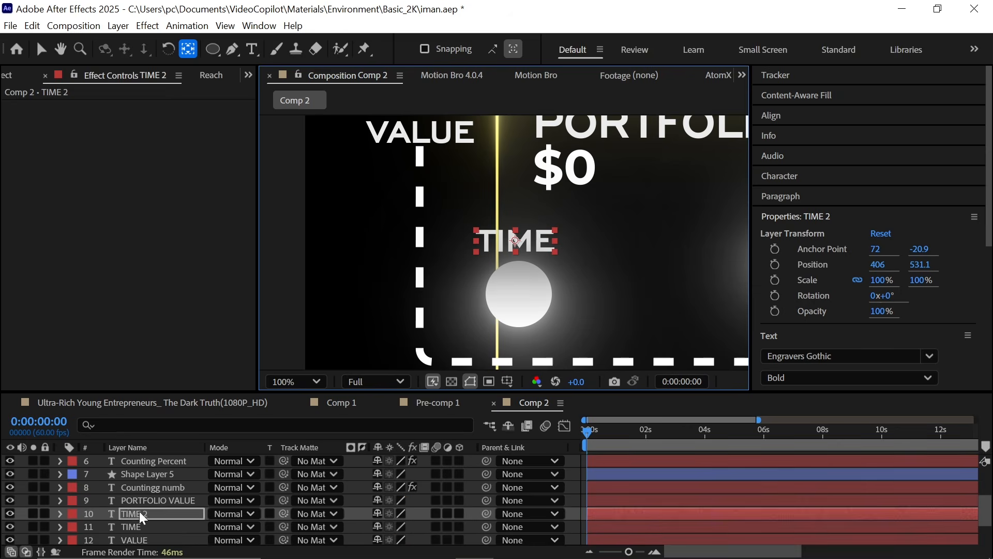
Step: Change the copied label's text to WAR
double_click(140, 514)
text(WAR)
Step: Duplicate the WAR label, place the copy by the lower-left ball and retype it as USD COLLAPSE
key(ctrl+d)
scroll(561, 306, down, 1)
drag(562, 305, 418, 317)
key(shift+Right)
key(shift+Right)
key(shift+Right)
key(shift+Right)
key(shift+Right)
key(shift+Right)
key(shift+Right)
key(shift+Right)
key(shift+Right)
key(shift+Right)
key(shift+Right)
key(shift+Right)
key(shift+Right)
key(shift+Right)
key(shift+Right)
key(shift+Right)
key(shift+Right)
key(shift+Right)
key(shift+Right)
key(shift+Right)
double_click(148, 531)
text(USD COLLAPSE)
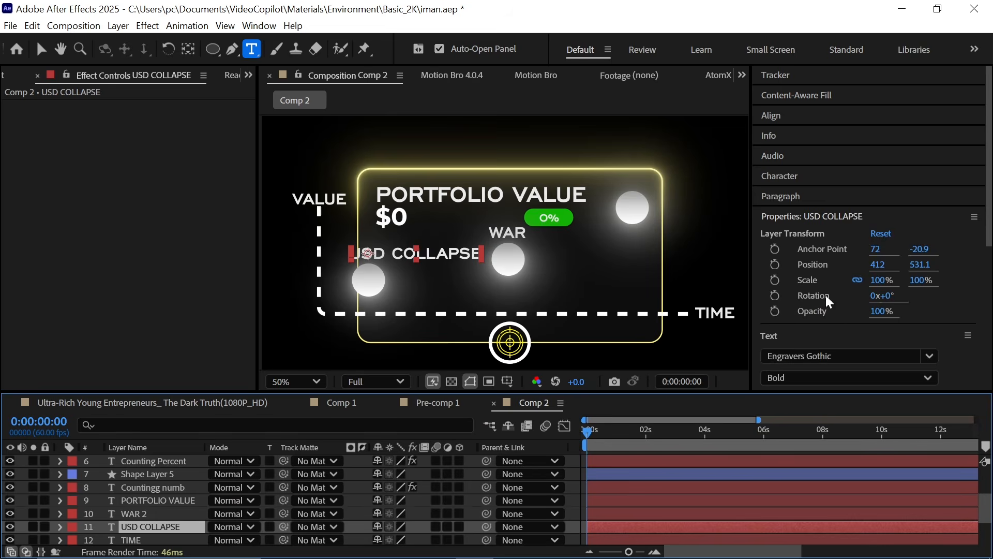
Step: Set the USD COLLAPSE and WAR labels to 43 px and position them above their balls
click(809, 177)
drag(873, 304, 861, 303)
drag(784, 240, 766, 242)
scroll(409, 301, up, 1)
drag(408, 301, 547, 269)
key(shift+Left)
key(shift+Left)
key(shift+Left)
key(shift+Left)
drag(616, 299, 515, 321)
click(147, 514)
click(783, 240)
text(43)
Step: Duplicate the WAR label and nudge the copy above the top-right ball
click(149, 517)
drag(659, 271, 399, 362)
key(ctrl+d)
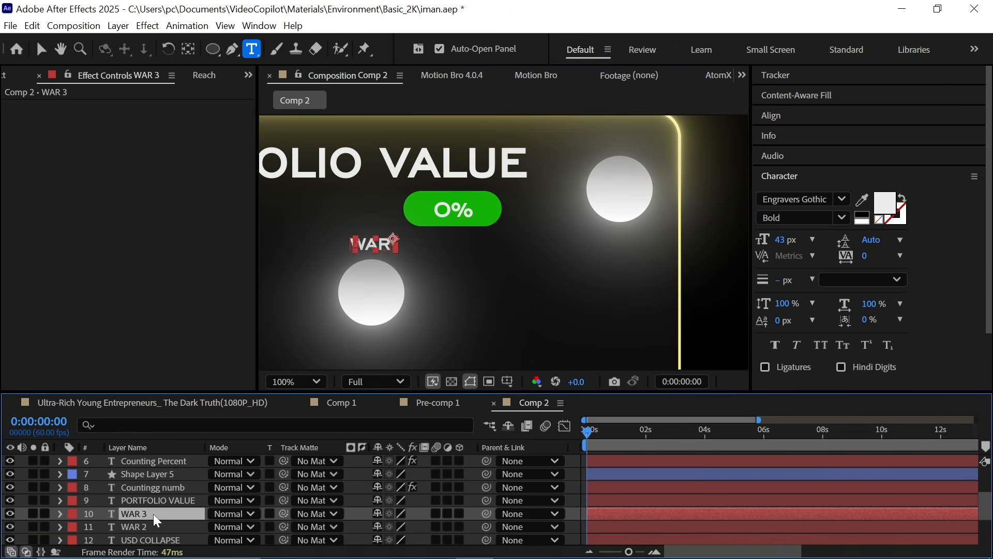
key(shift+Right)
key(shift+Right)
key(shift+Right)
key(shift+Right)
key(shift+Right)
key(shift+Up)
key(shift+Up)
key(shift+Up)
key(shift+Up)
Step: Play back the composition to preview the ball animation
click(155, 527)
click(117, 405)
key(space)
key(space)
click(500, 407)
click(204, 75)
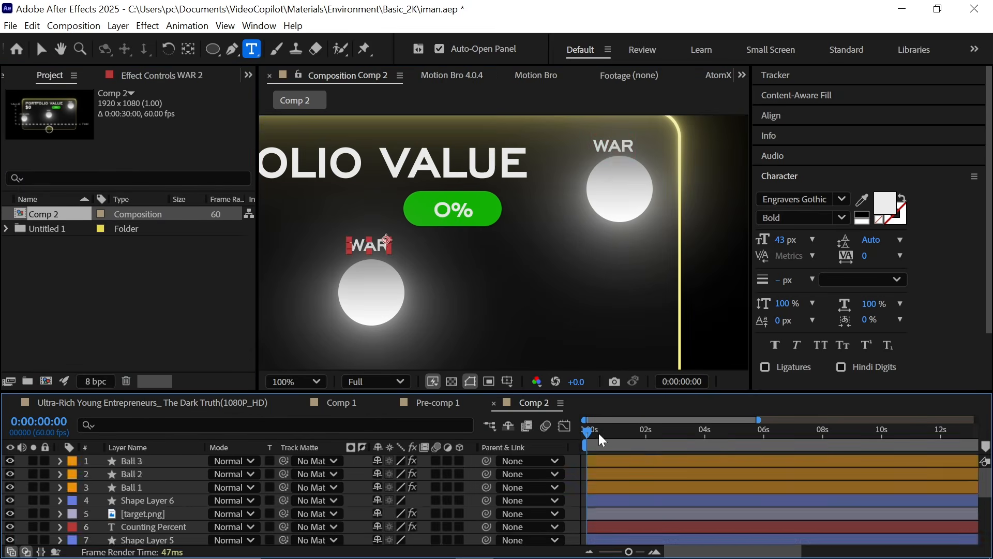
scroll(155, 540, down, 2)
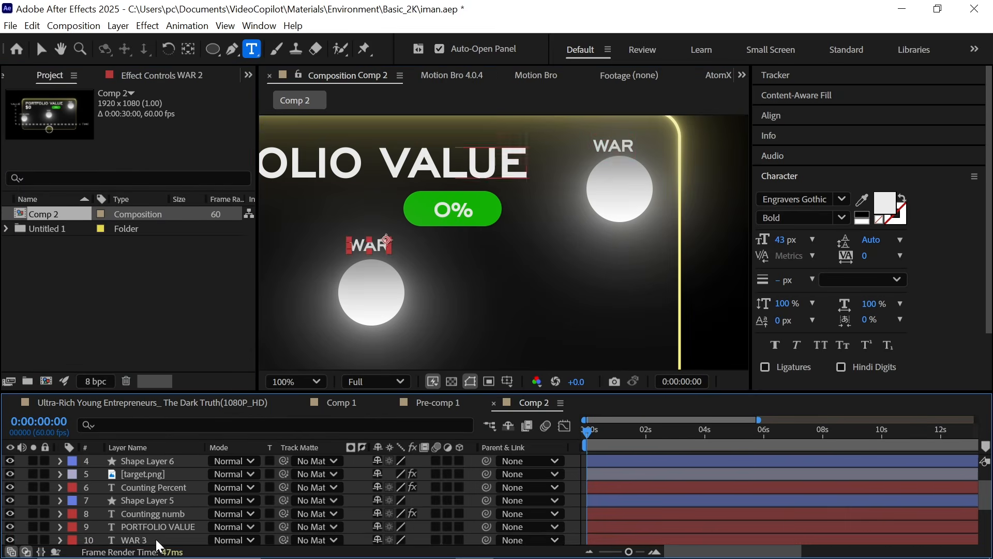
Step: Apply the Typewriter preset to the PORTFOLIO VALUE title and move its end keyframe earlier to speed up the reveal
text(Com)
key(BackSpace)
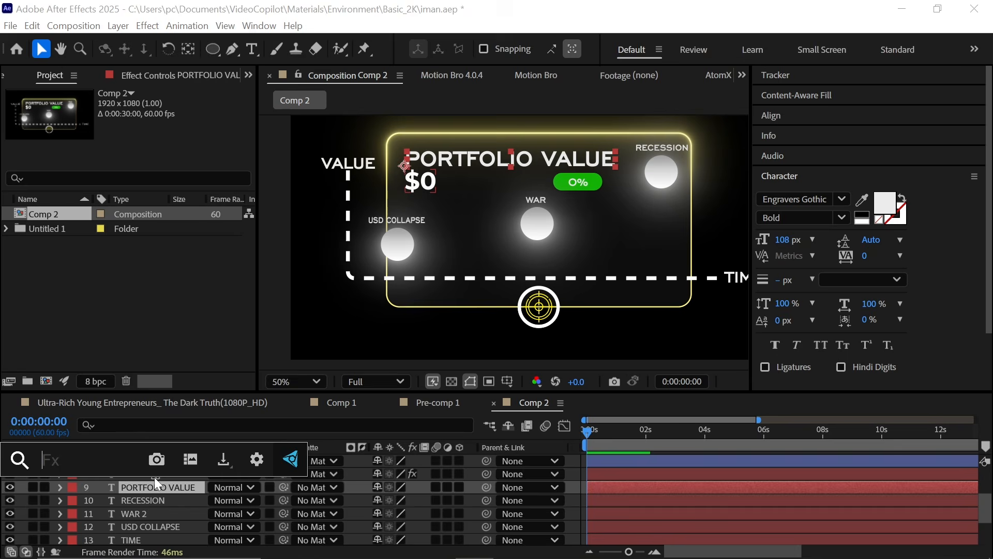
key(ctrl+space)
text(t)
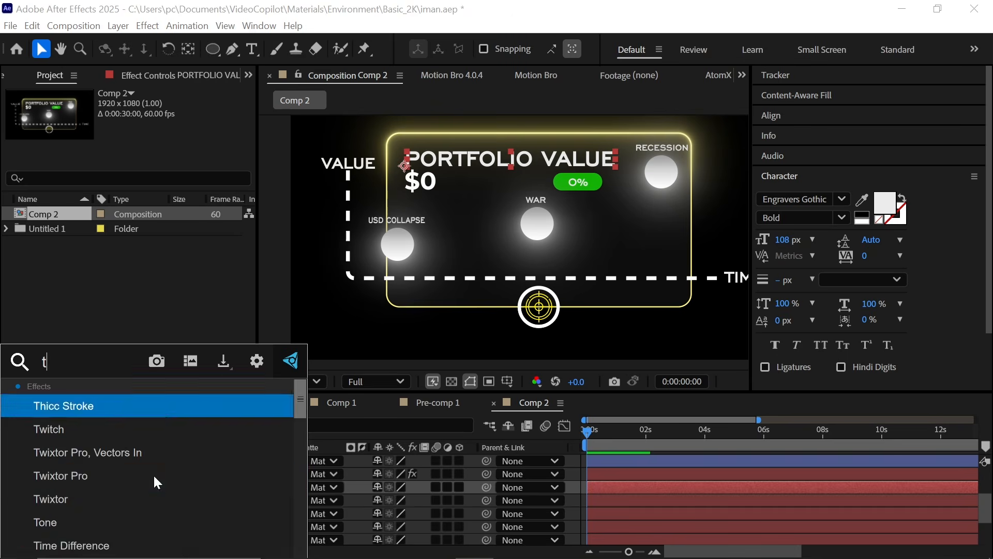
text(ype)
click(181, 425)
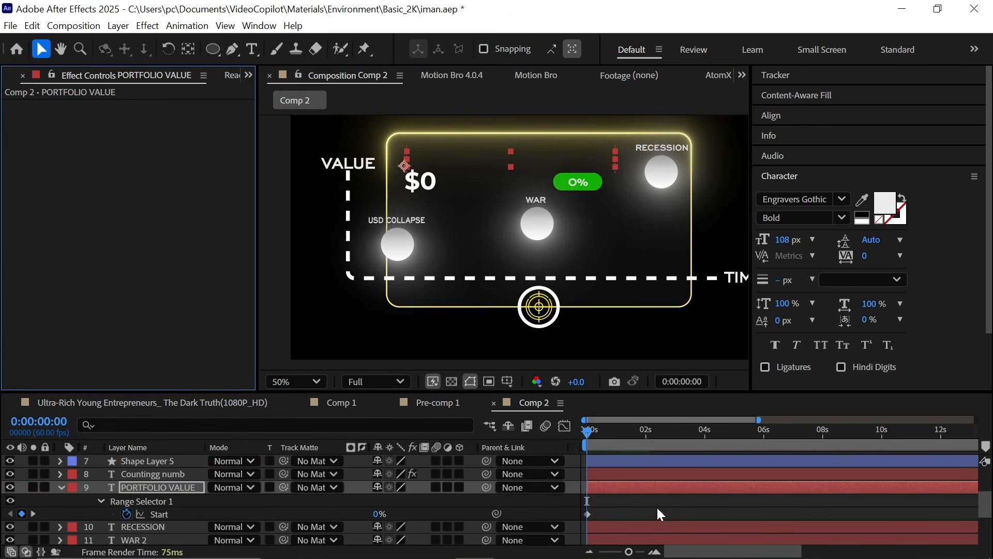
drag(660, 515, 609, 515)
click(608, 430)
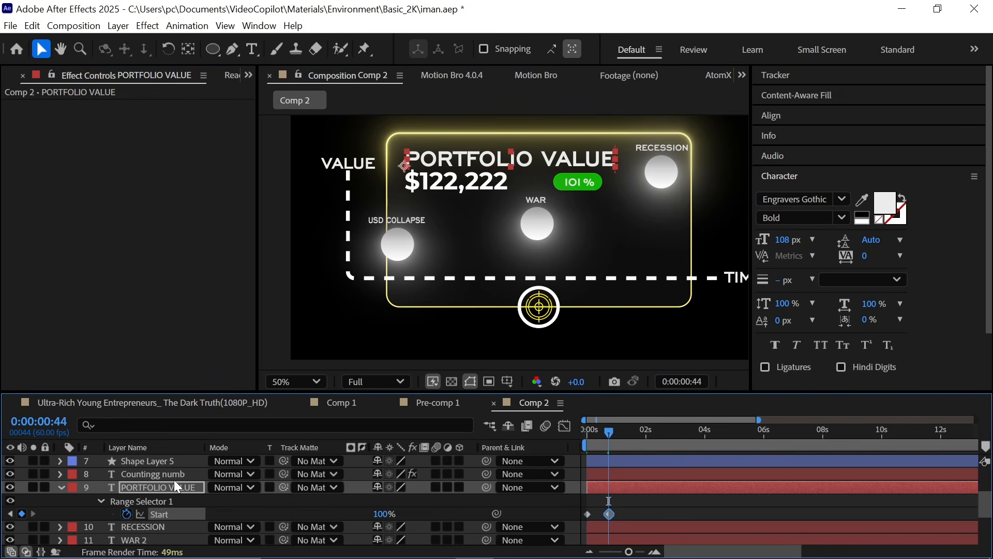
Step: Apply the Typewriter preset to the WAR label layer
click(61, 488)
click(154, 514)
key(ctrl+space)
text(type)
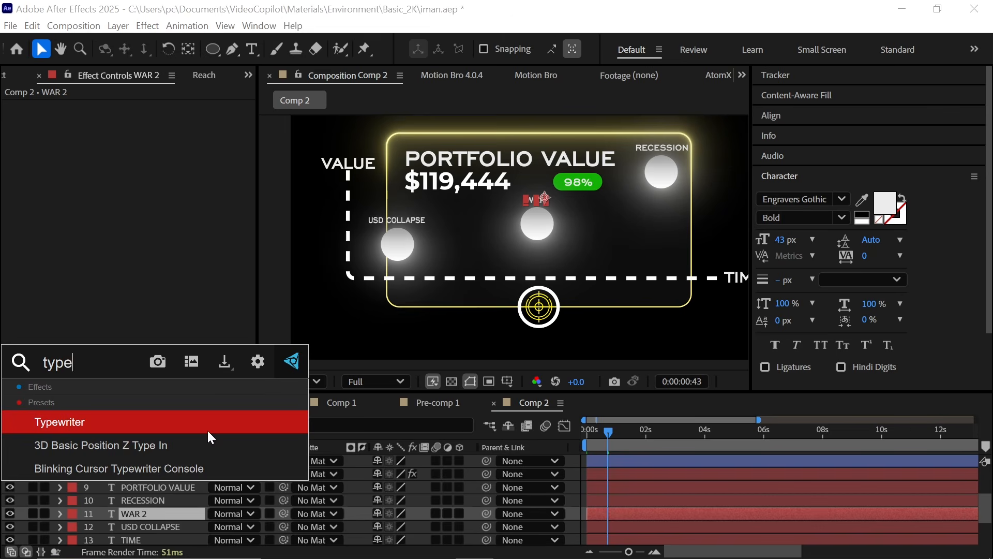
click(587, 432)
key(ctrl+space)
text(ty)
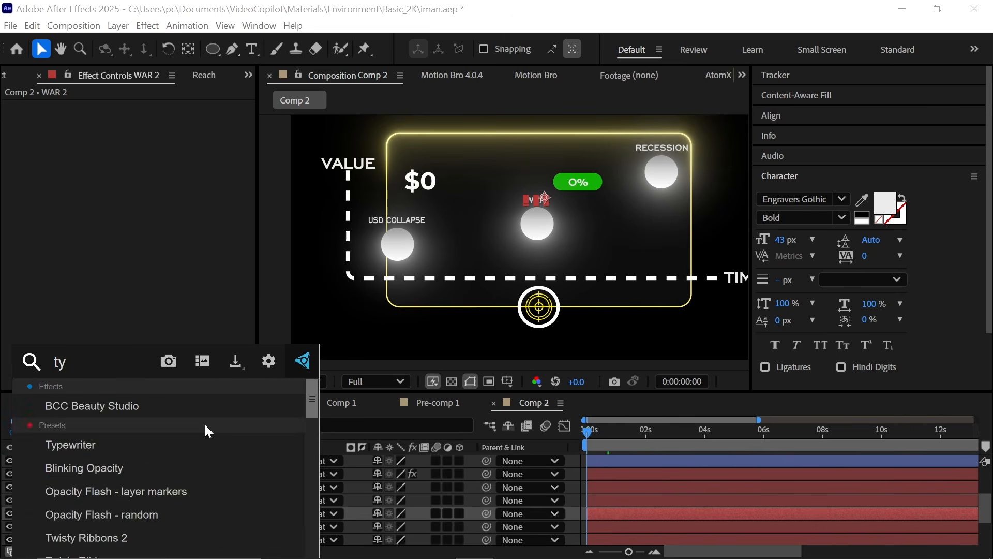
click(202, 444)
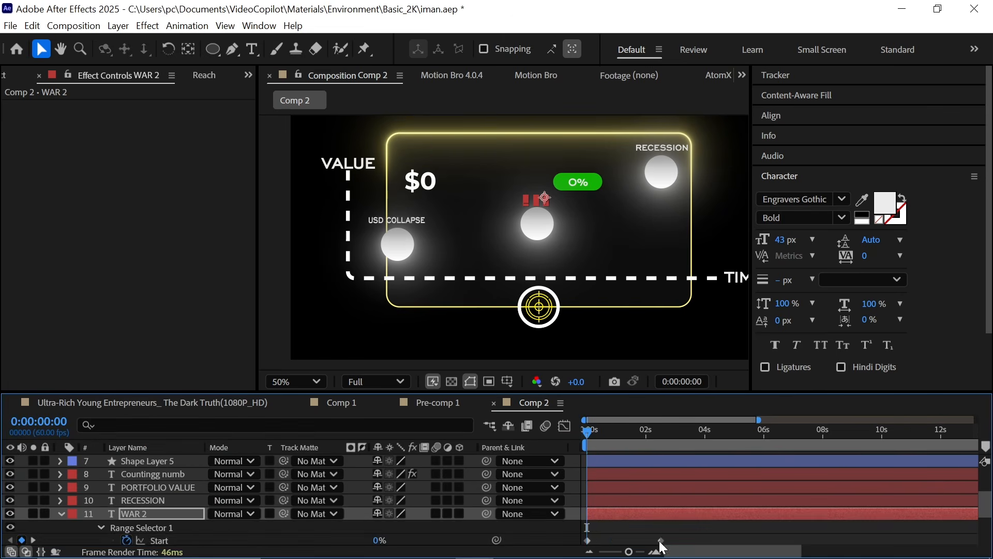
scroll(408, 510, down, 2)
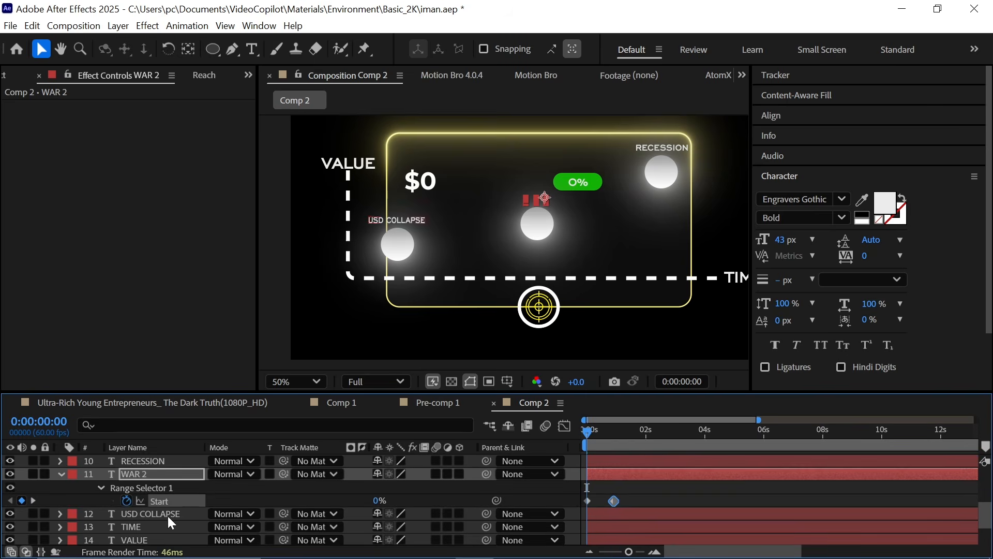
Step: Apply the Typewriter preset to the USD COLLAPSE label layer
click(169, 515)
key(ctrl+space)
text(ty)
click(169, 516)
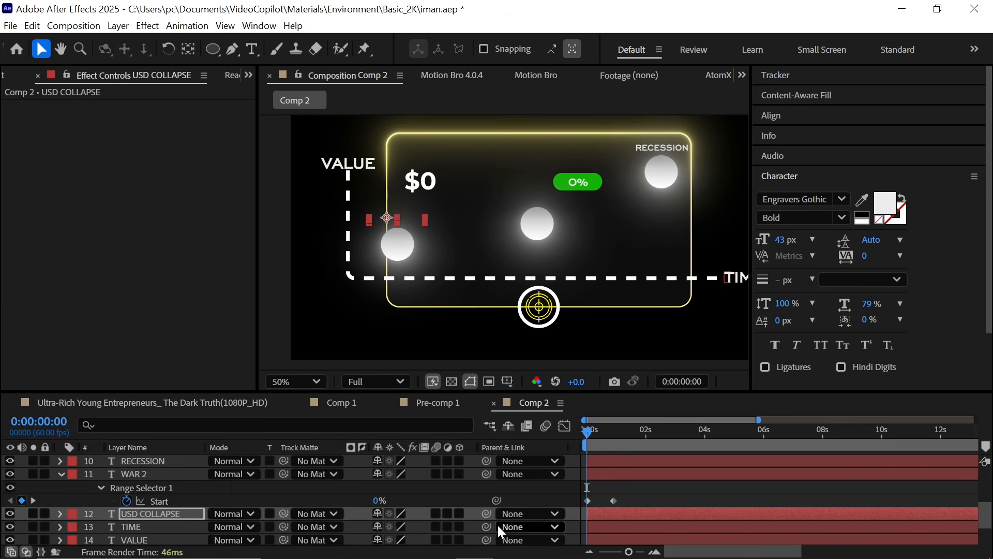
Step: Apply the Typewriter preset to the RECESSION label and shift its Start keyframe in the timeline
scroll(259, 510, down, 2)
click(161, 516)
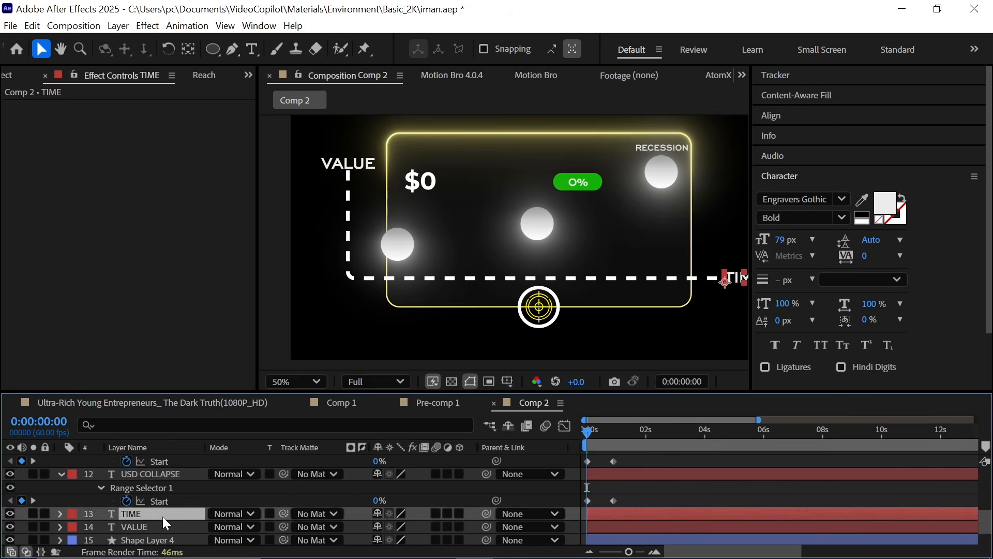
scroll(153, 532, up, 2)
click(181, 462)
key(ctrl+space)
text(typ)
click(191, 422)
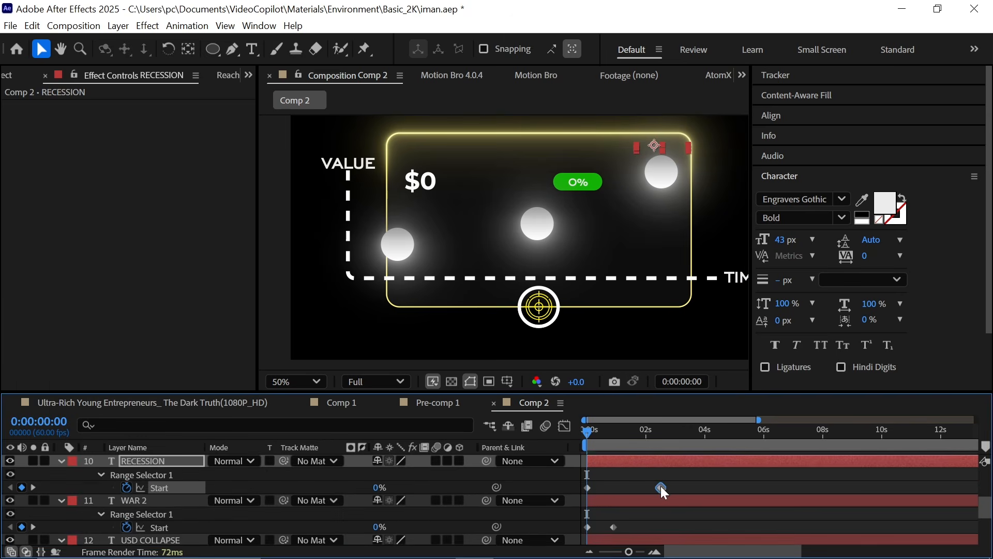
click(596, 444)
drag(596, 444, 628, 451)
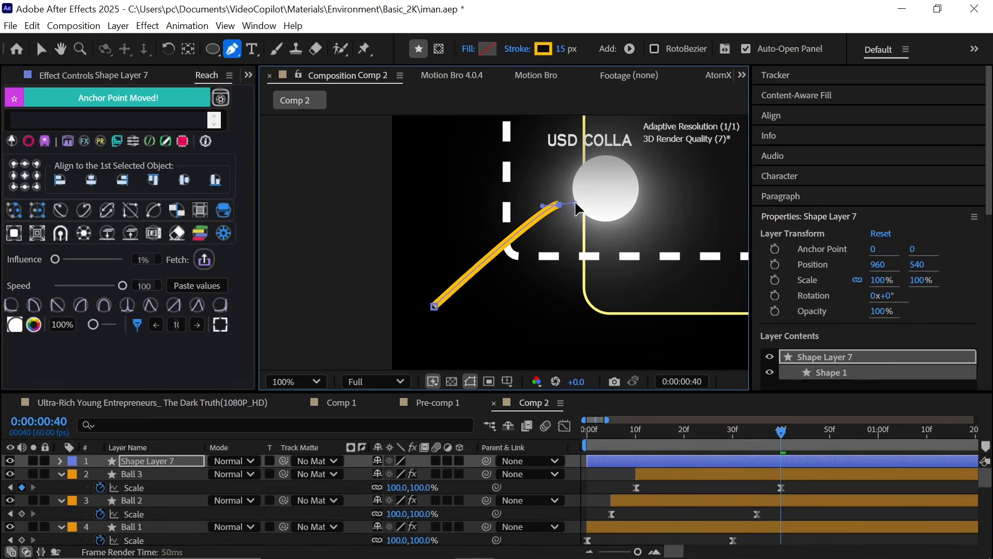
Step: Reshape the graph line's Bezier path into a wavy rising curve from lower left through the balls to the card's top-right corner
drag(521, 274, 575, 262)
drag(441, 250, 428, 268)
drag(480, 219, 474, 191)
drag(428, 268, 443, 282)
drag(608, 278, 709, 268)
key(ctrl+z)
drag(710, 267, 579, 242)
drag(646, 187, 672, 168)
drag(480, 276, 486, 298)
drag(647, 188, 582, 202)
drag(586, 263, 565, 244)
drag(370, 238, 349, 240)
drag(486, 298, 465, 279)
drag(580, 203, 669, 200)
drag(547, 225, 552, 211)
drag(668, 199, 617, 225)
scroll(633, 222, down, 1)
scroll(612, 228, up, 1)
scroll(630, 133, down, 1)
drag(588, 155, 618, 123)
scroll(584, 181, up, 1)
drag(514, 297, 430, 317)
drag(429, 255, 469, 218)
drag(403, 265, 376, 285)
drag(503, 251, 492, 326)
click(583, 485)
scroll(543, 253, down, 1)
drag(487, 360, 639, 295)
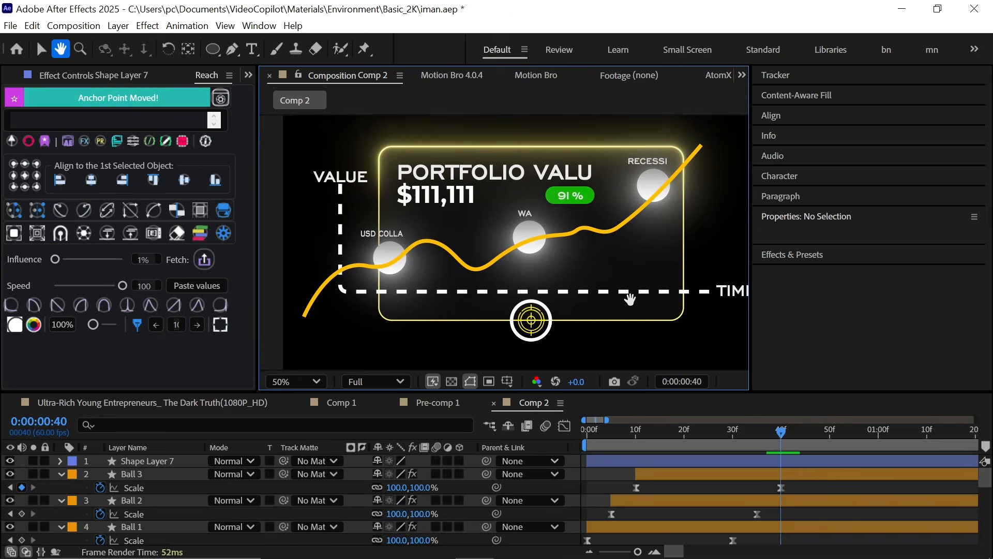
Step: Add Trim Paths to the graph line and keyframe its End property so the line draws on over time
key(Home)
click(145, 461)
click(61, 461)
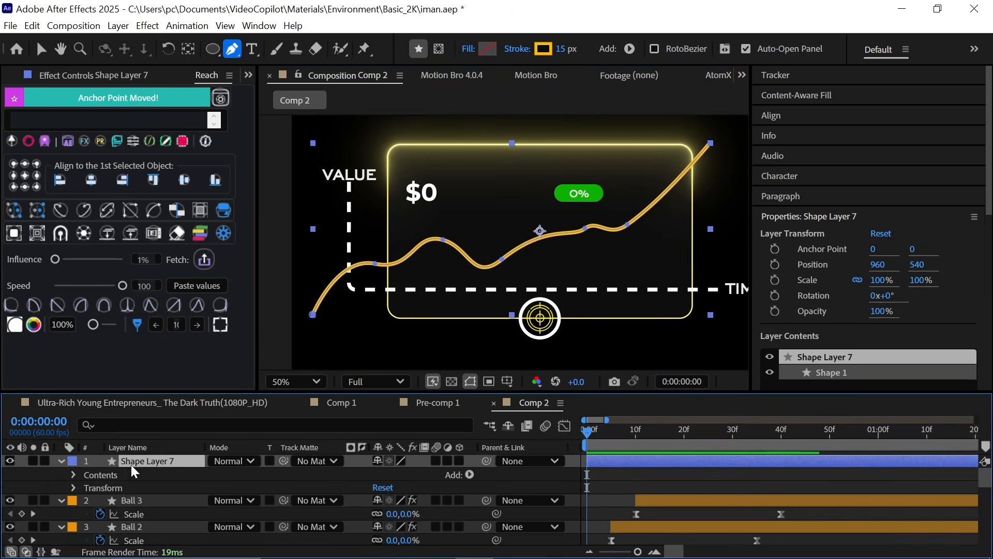
click(469, 475)
click(368, 389)
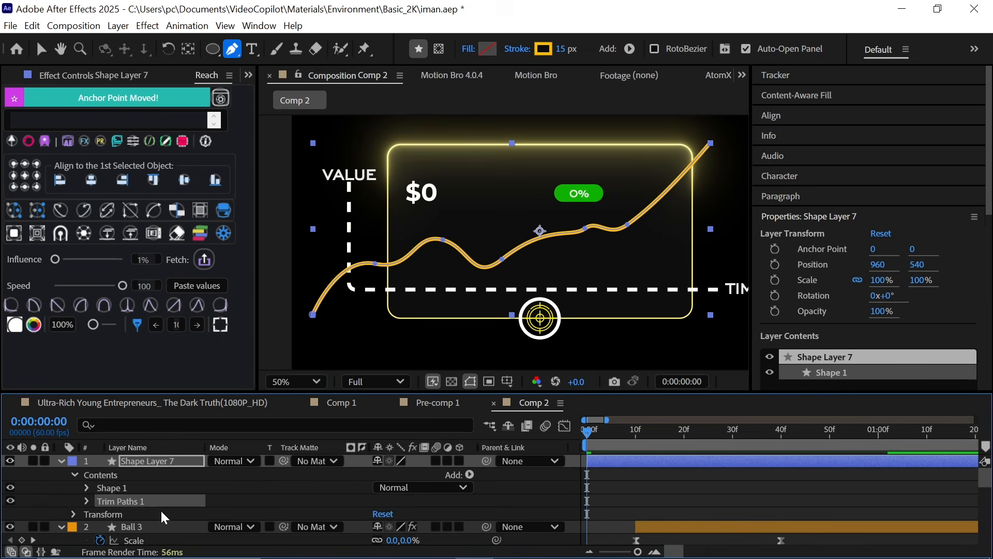
click(87, 500)
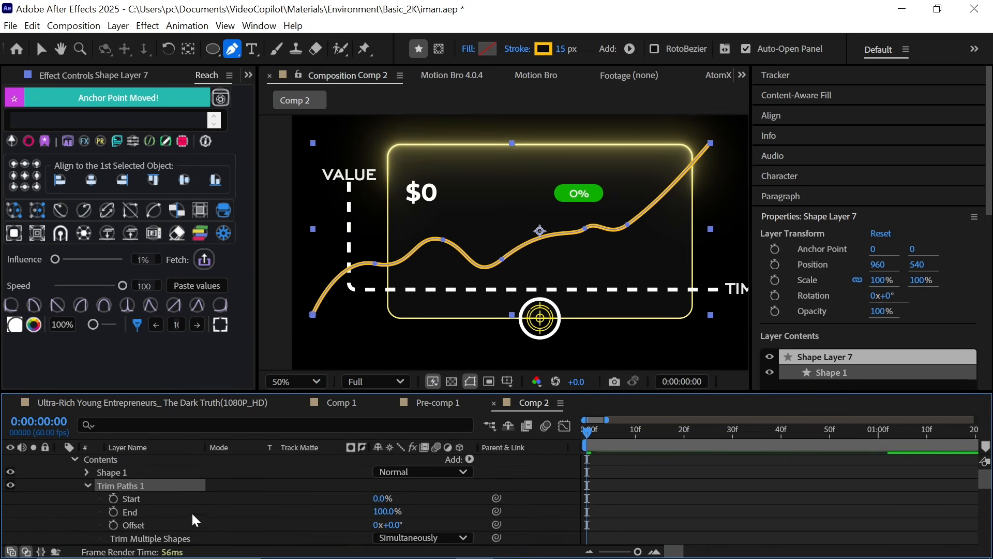
click(146, 512)
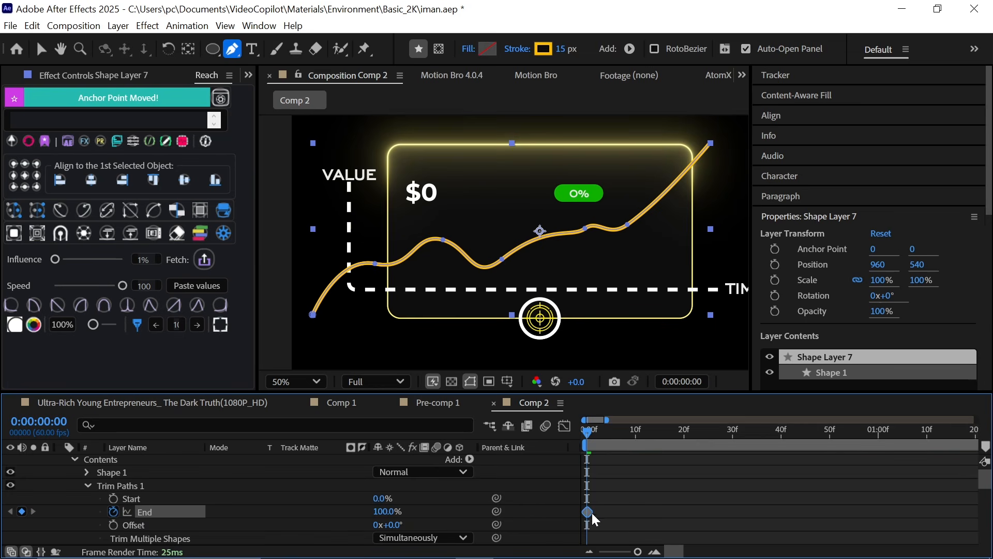
key(minus)
key(minus)
drag(589, 511, 959, 511)
scroll(879, 509, left, 1)
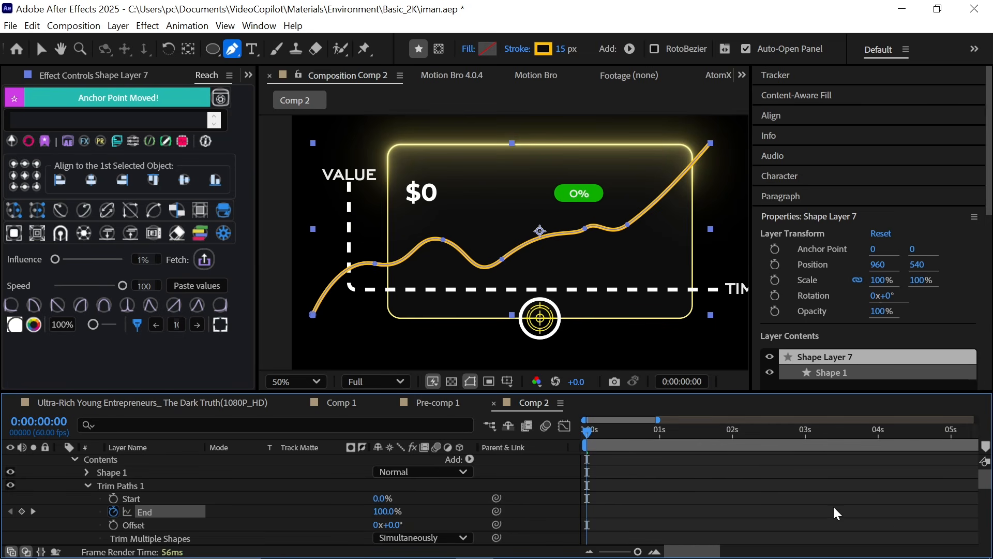
drag(383, 511, 260, 511)
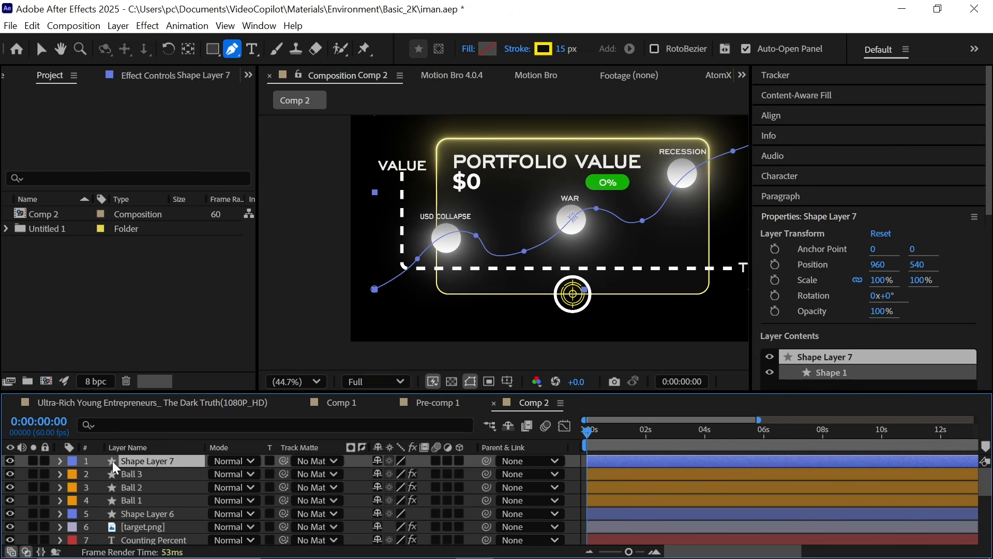
Step: Filter the graph line's properties to reveal its stroke Taper settings
key(ctrl+f)
text(ta)
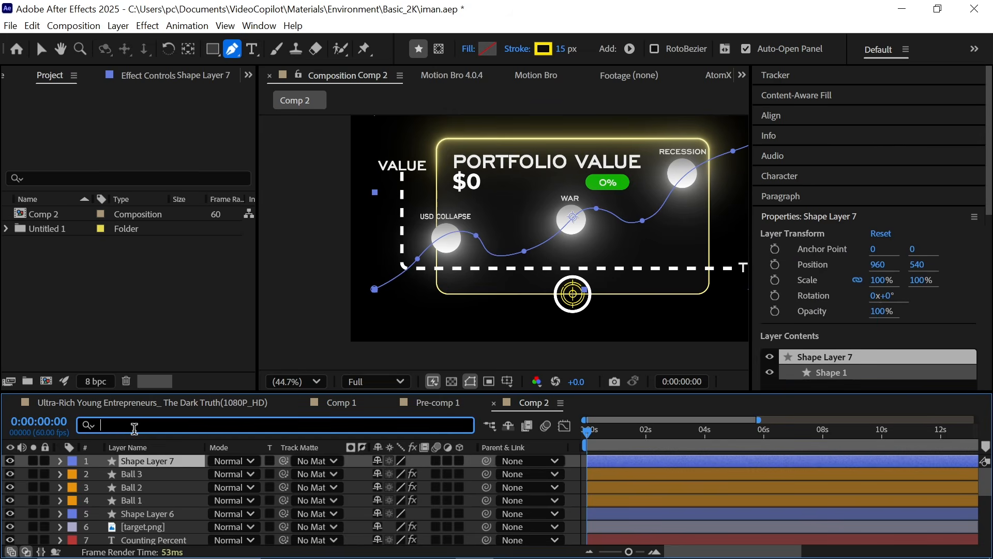
text(p)
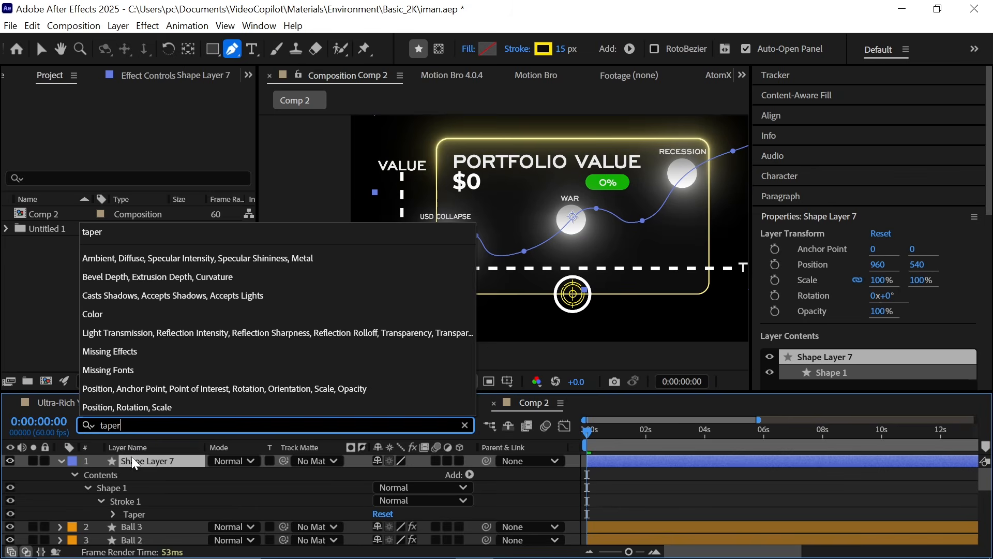
text(er)
click(134, 515)
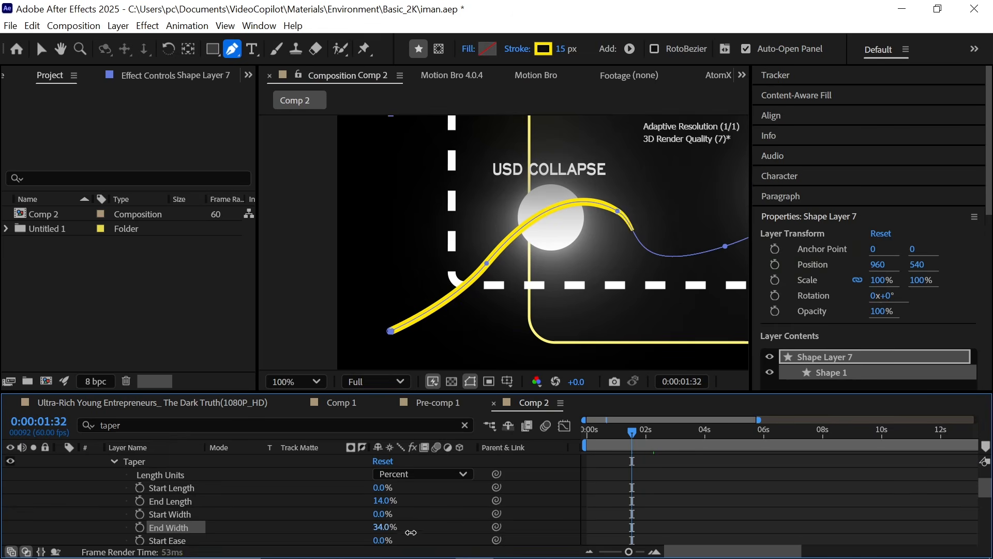
Step: Scrub the timeline and adjust a Bezier handle of the graph line beneath the WAR ball
click(620, 437)
drag(621, 438, 677, 437)
drag(510, 274, 636, 296)
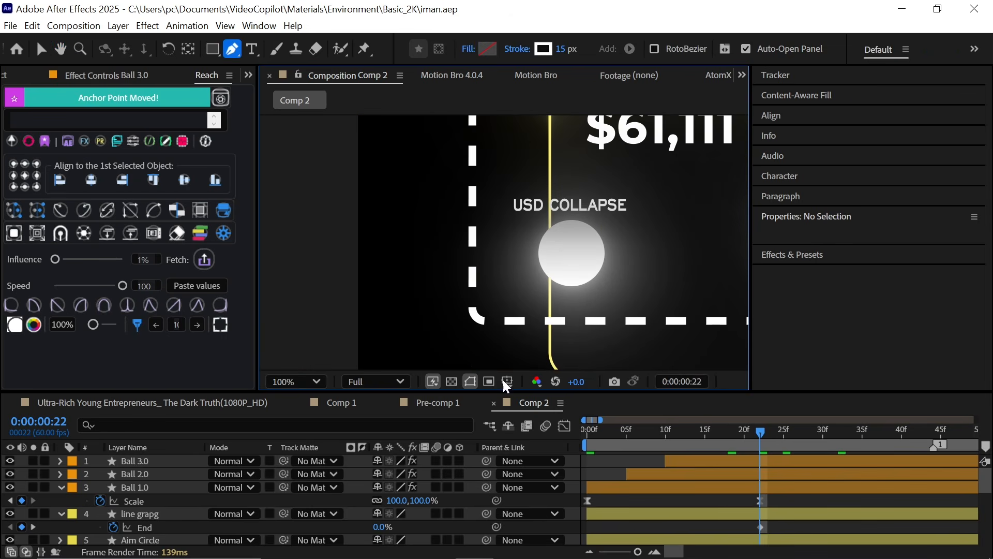
Step: Split the lower-left ball layer at the current frame
click(782, 489)
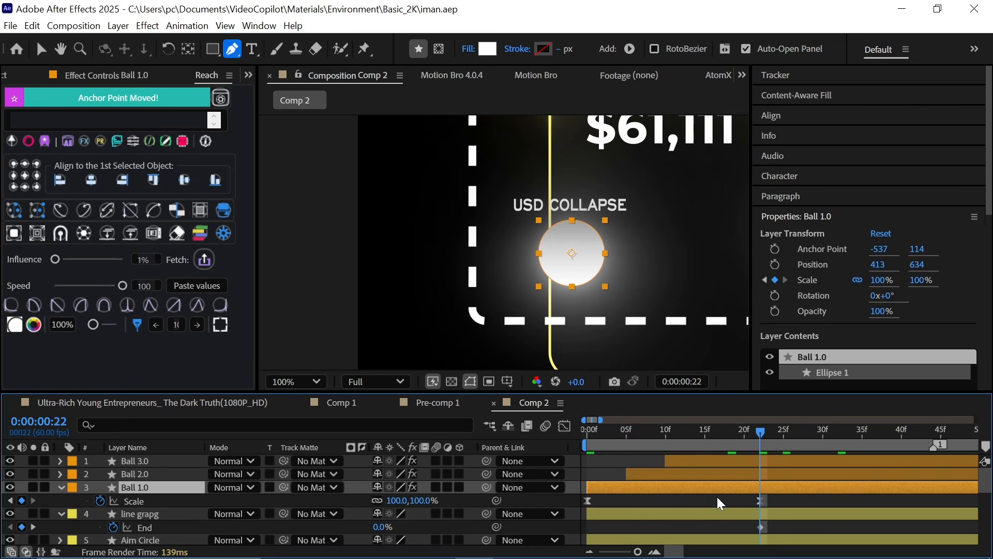
key(ctrl+shift+d)
scroll(717, 497, right, 3)
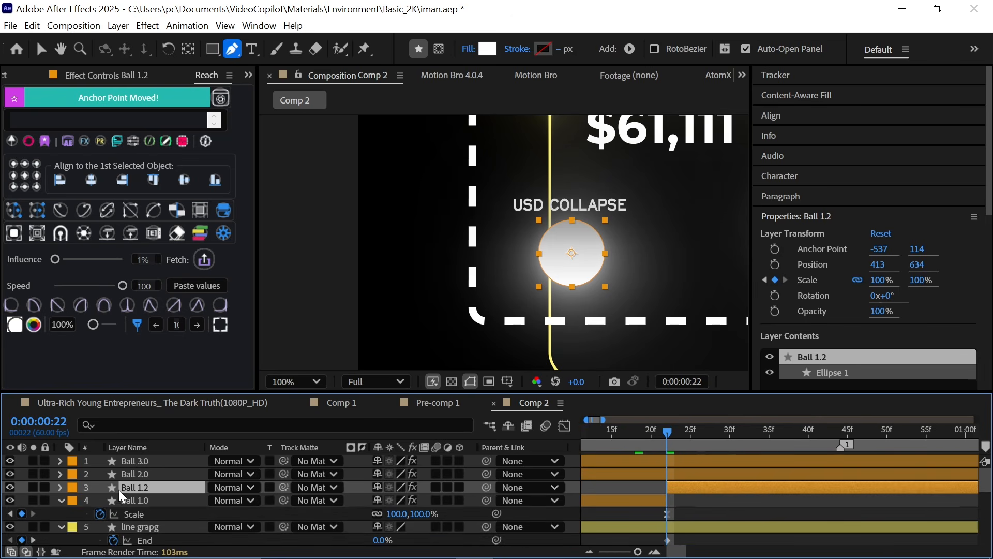
Step: Draw a Pen mask on the split ball layer tracing a jagged edge across the ball
drag(449, 295, 521, 306)
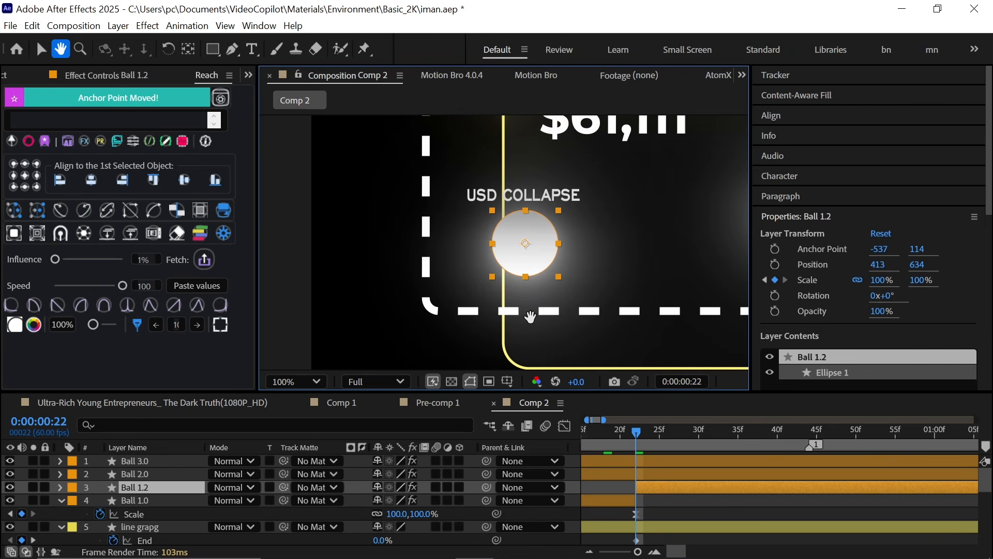
key(g)
click(439, 50)
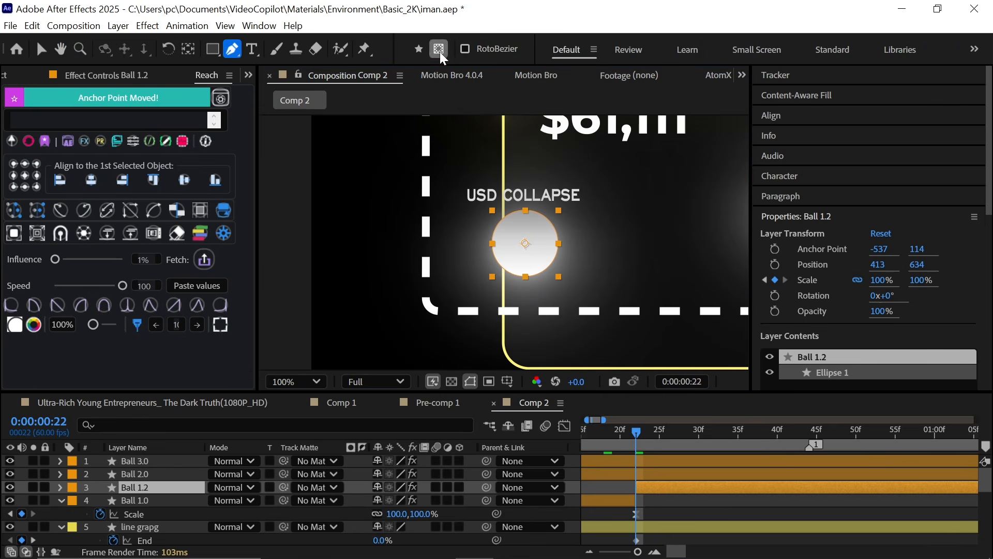
click(366, 306)
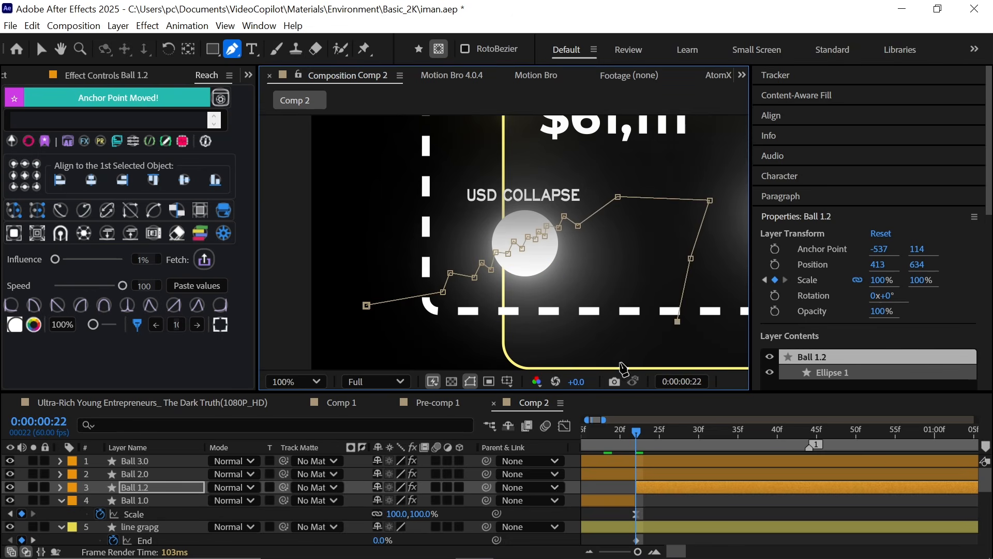
click(367, 307)
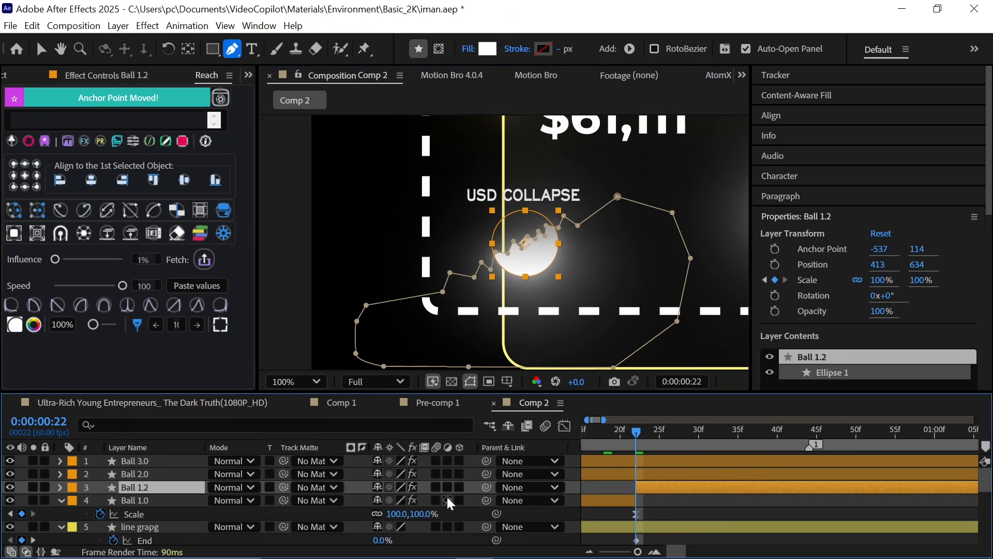
Step: Duplicate the masked ball layer and invert the copy's mask
key(ctrl+d)
key(m)
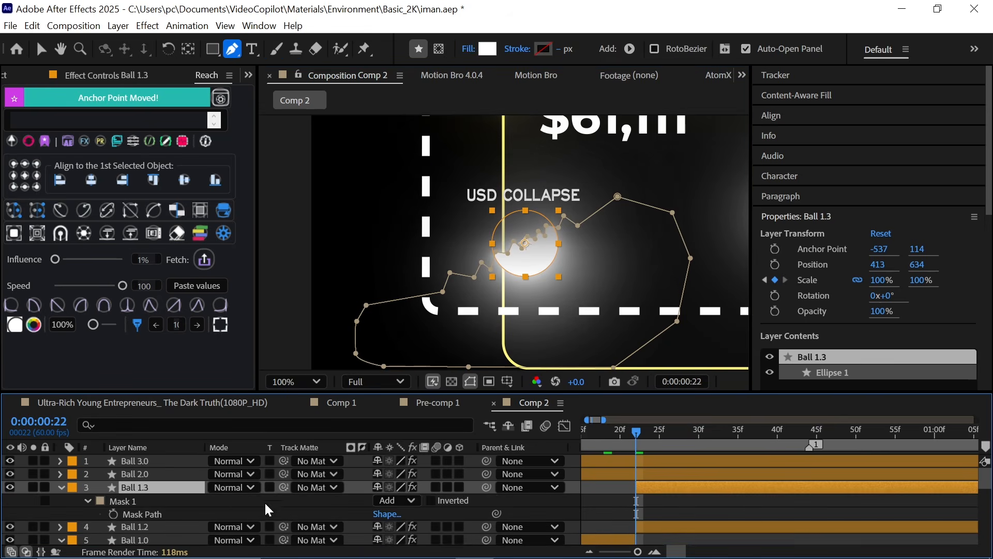
click(546, 498)
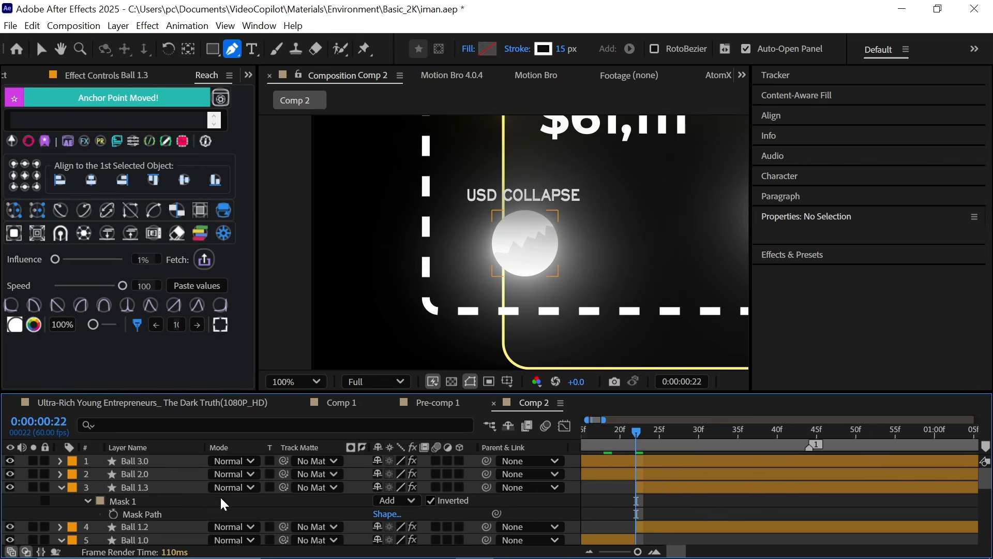
Step: Keyframe the Position of both ball halves so they separate, to 428,595 and 431,660
click(61, 487)
click(658, 488)
shift+click(659, 501)
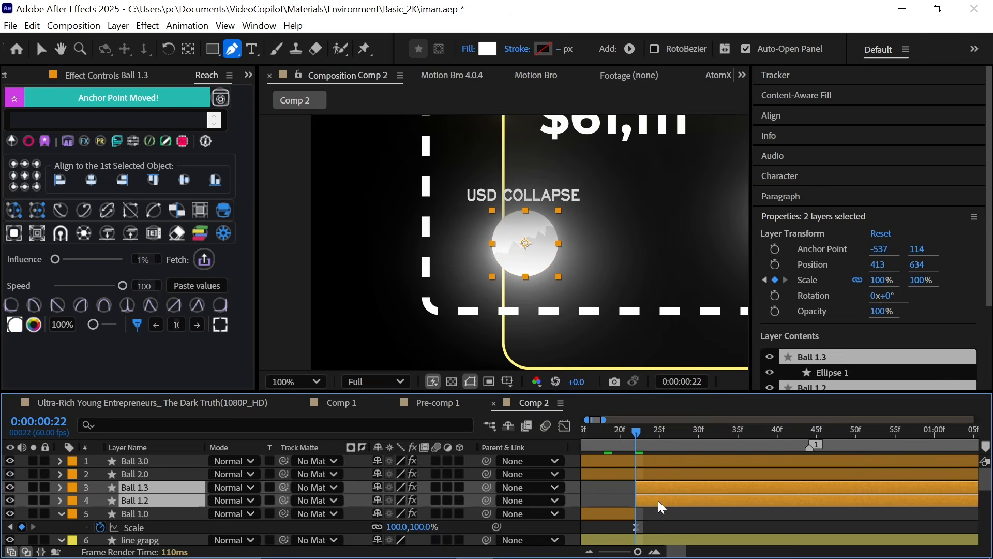
key(p)
click(100, 501)
drag(637, 432, 744, 445)
scroll(772, 508, down, 3)
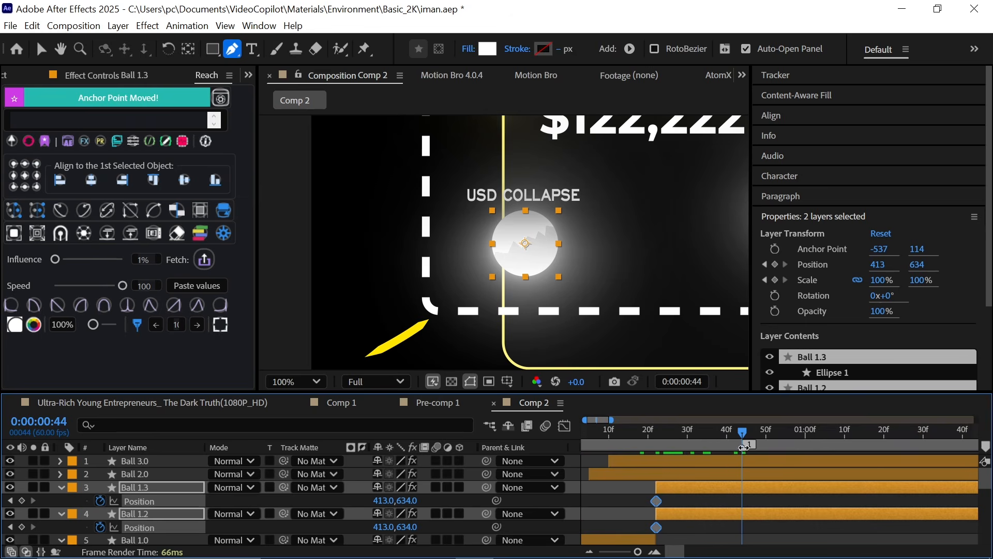
scroll(691, 425, down, 5)
drag(657, 433, 725, 445)
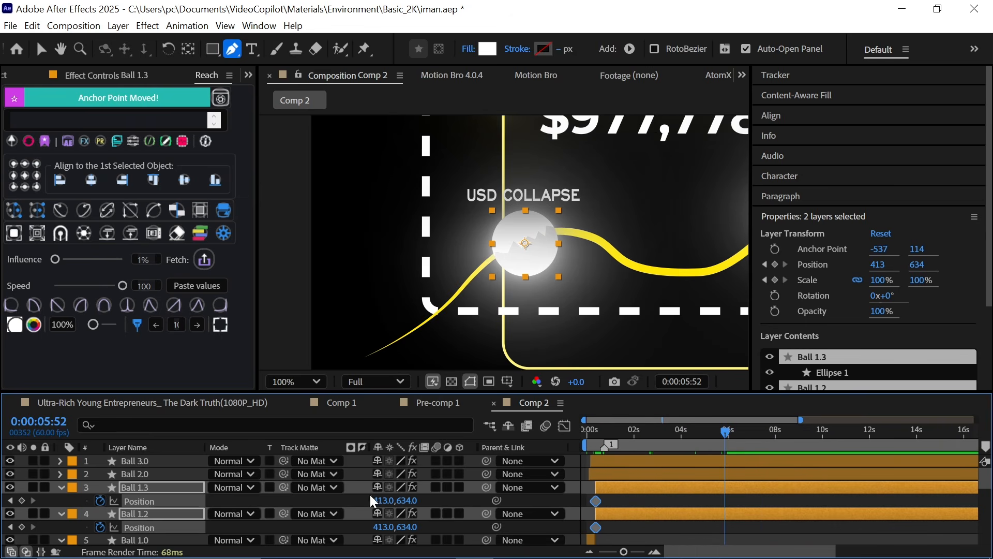
click(367, 500)
drag(407, 501, 419, 528)
drag(379, 527, 409, 501)
drag(587, 496, 735, 536)
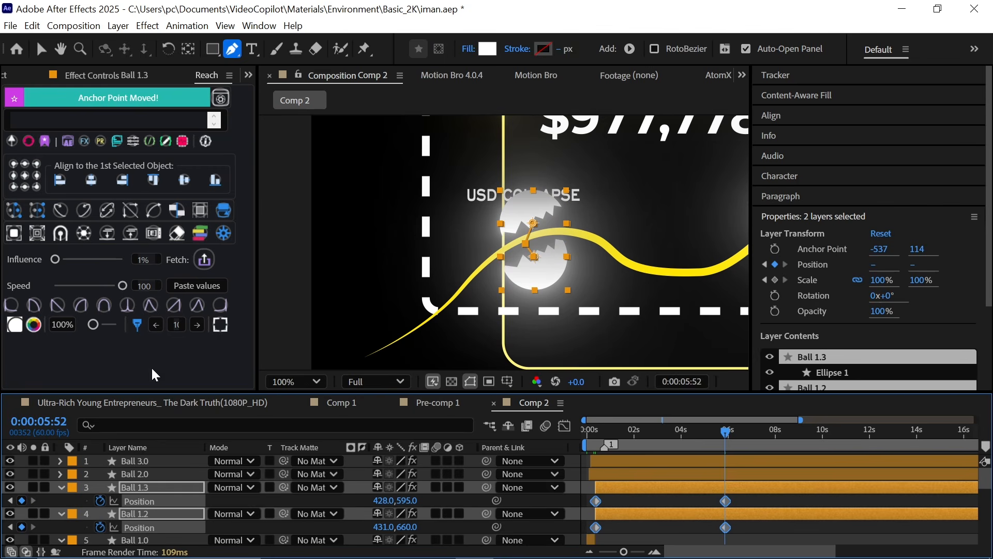
Step: Move the ball halves' Position keyframes earlier in the timeline
click(14, 304)
key(;)
drag(636, 417, 602, 489)
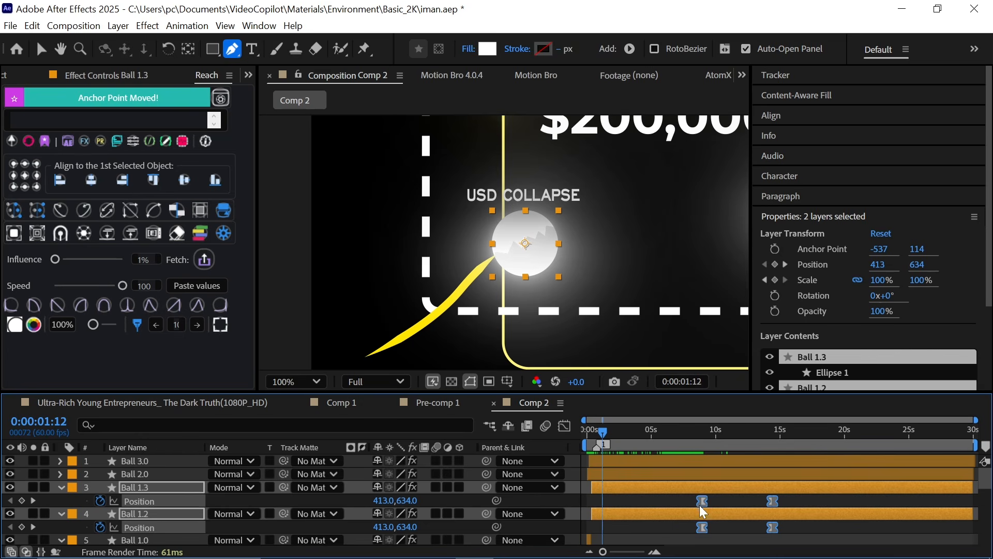
drag(703, 500, 603, 501)
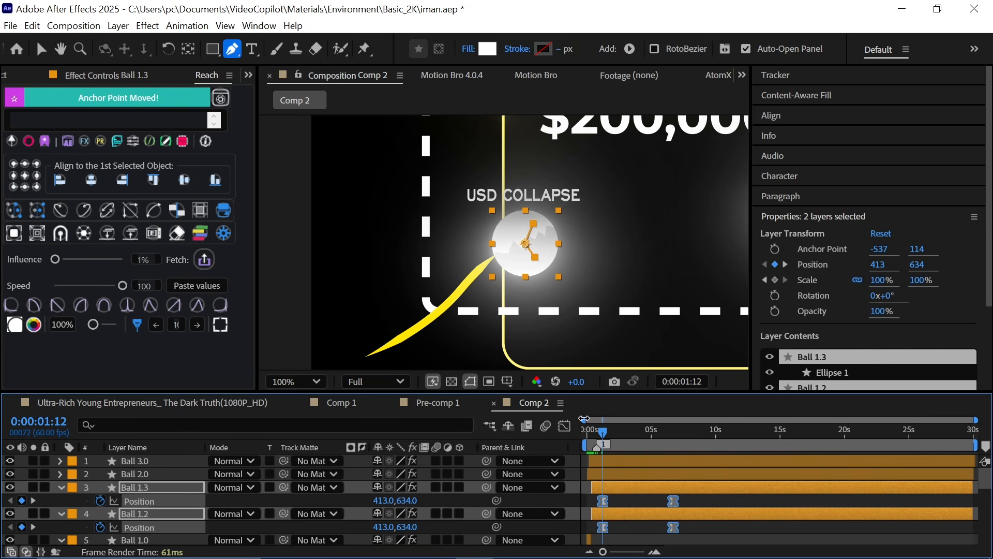
Step: Split the WAR ball layer at the current time
drag(590, 429, 564, 506)
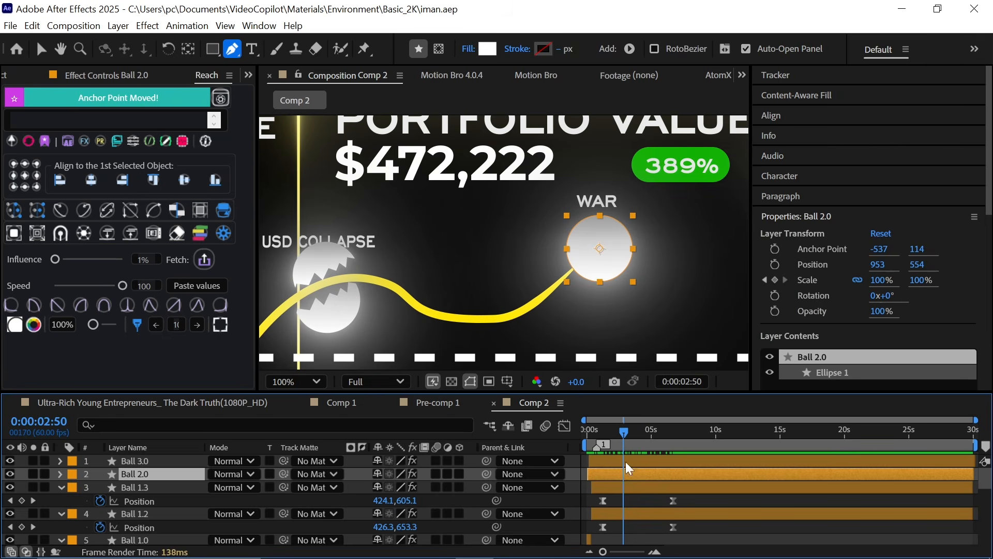
key(ctrl+shift+d)
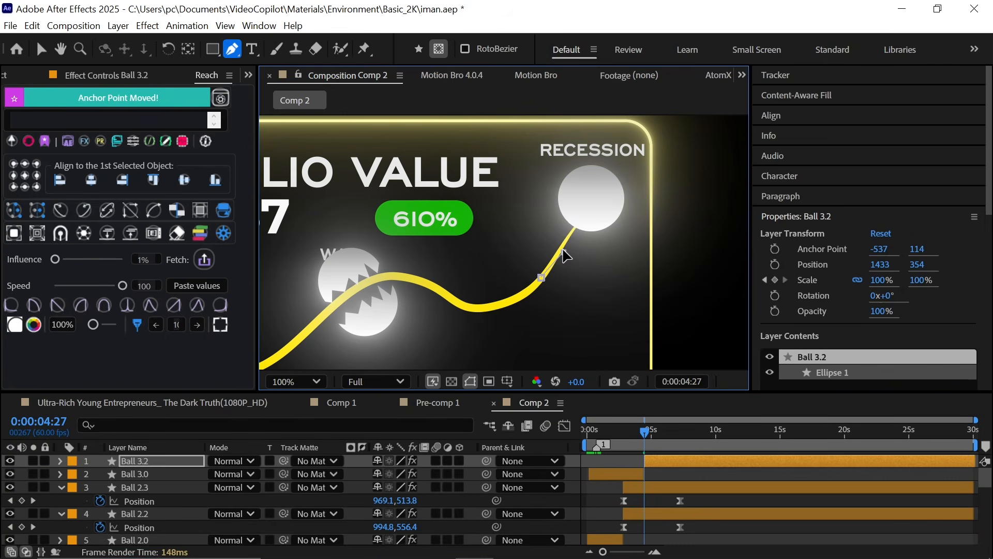
Step: Draw a jagged Pen mask across the RECESSION ball layer
click(621, 168)
click(635, 182)
click(644, 166)
click(705, 134)
click(722, 148)
click(705, 296)
click(583, 343)
click(498, 321)
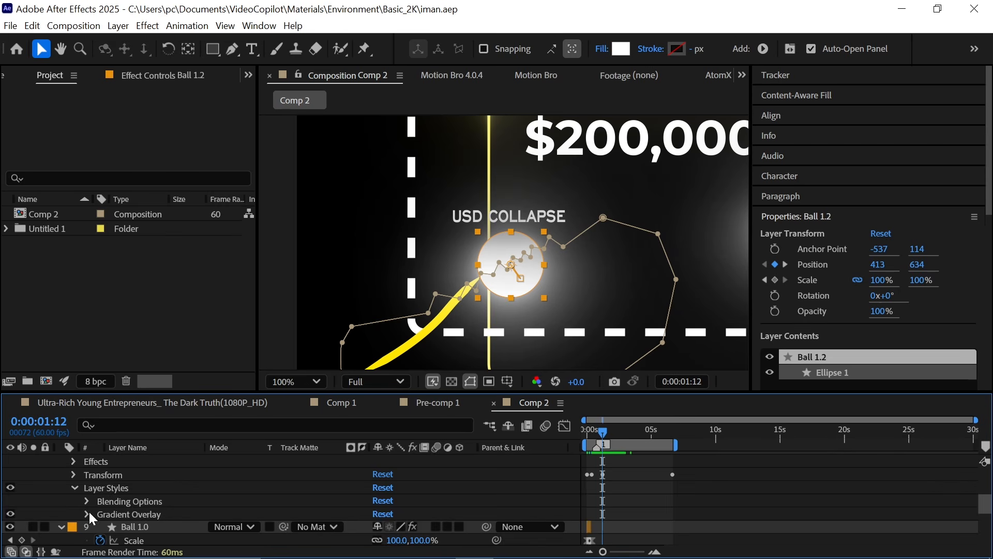
Step: Open the Gradient Overlay layer style on Ball 1.2 and set a keyframe for its Colors
click(86, 514)
scroll(350, 513, down, 1)
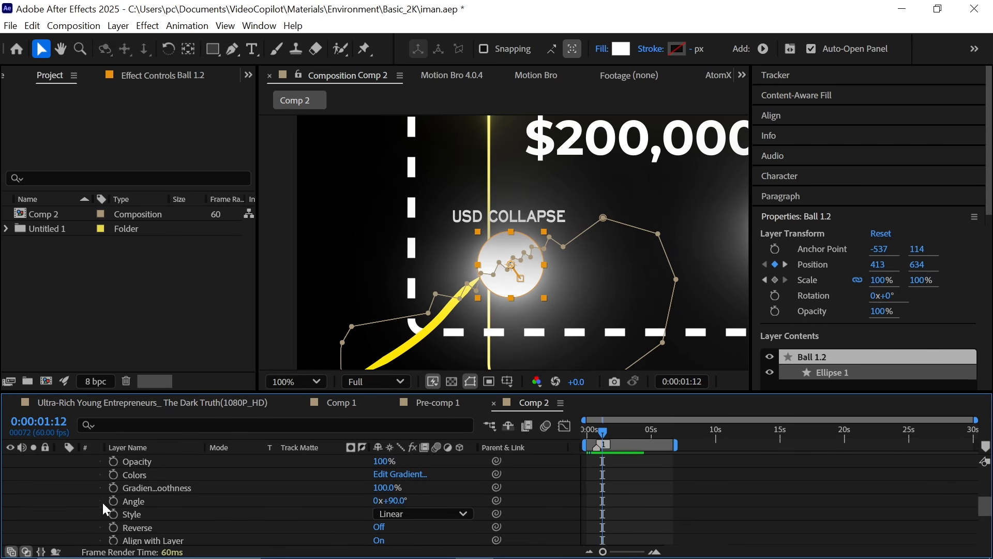
click(114, 474)
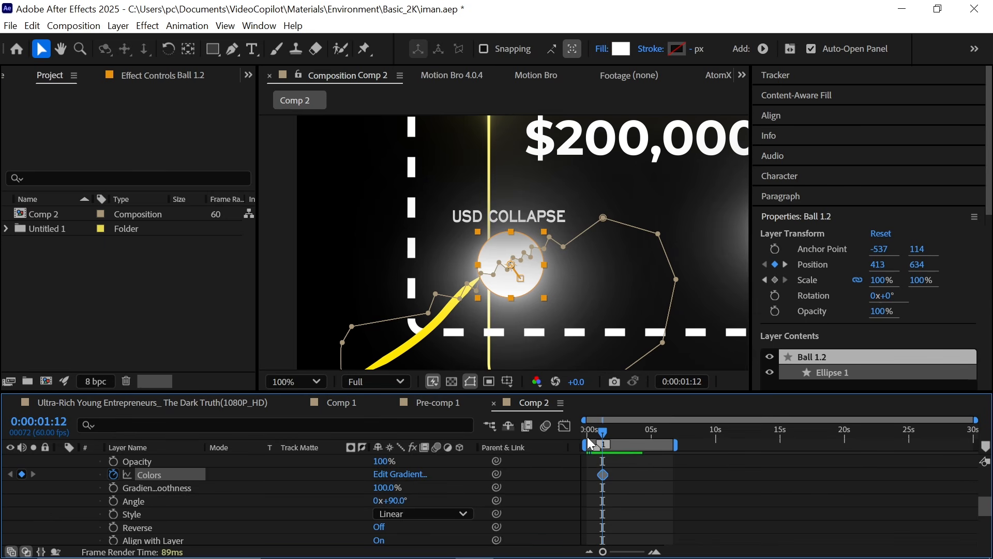
Step: At a later time, change the gradient's end colour stop to red FF0000
key(space)
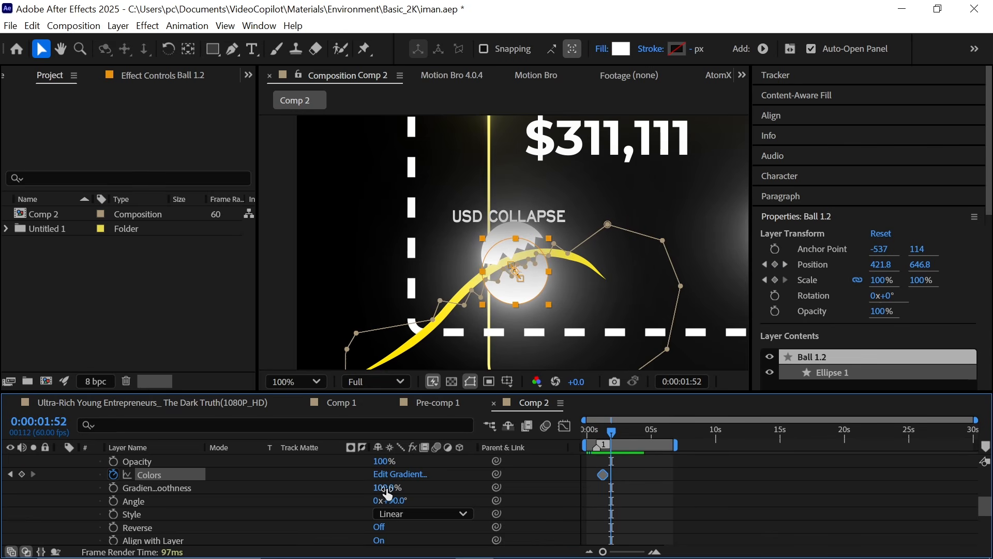
click(400, 476)
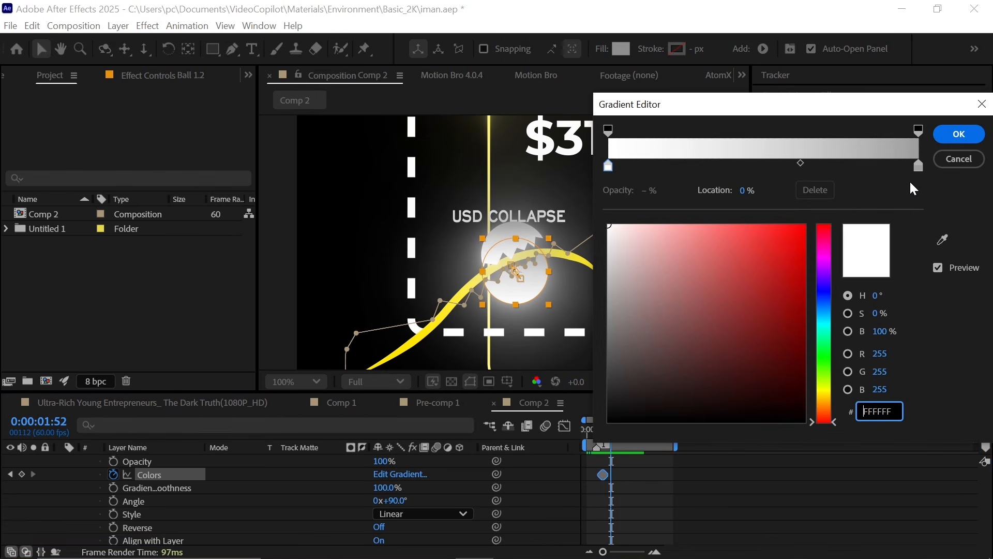
click(919, 167)
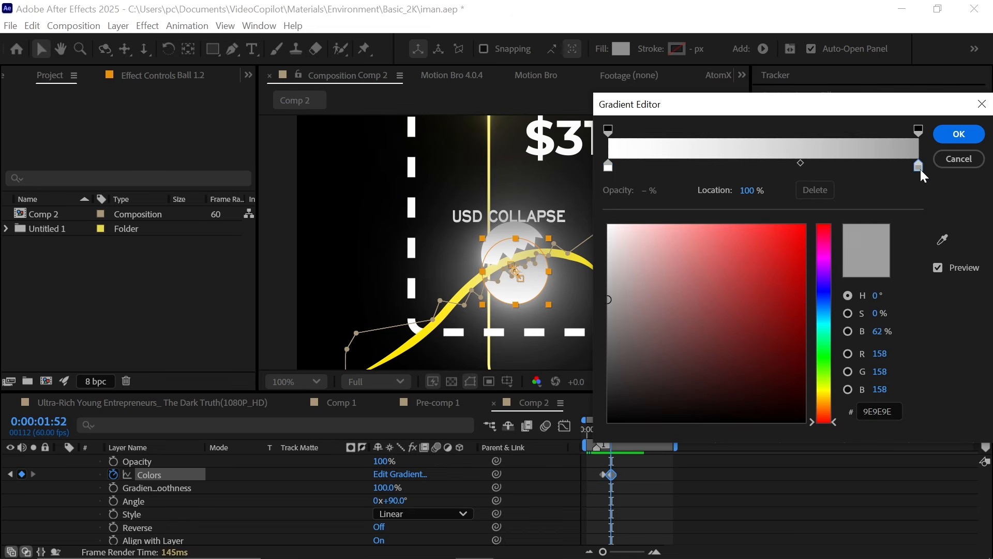
drag(747, 291, 875, 192)
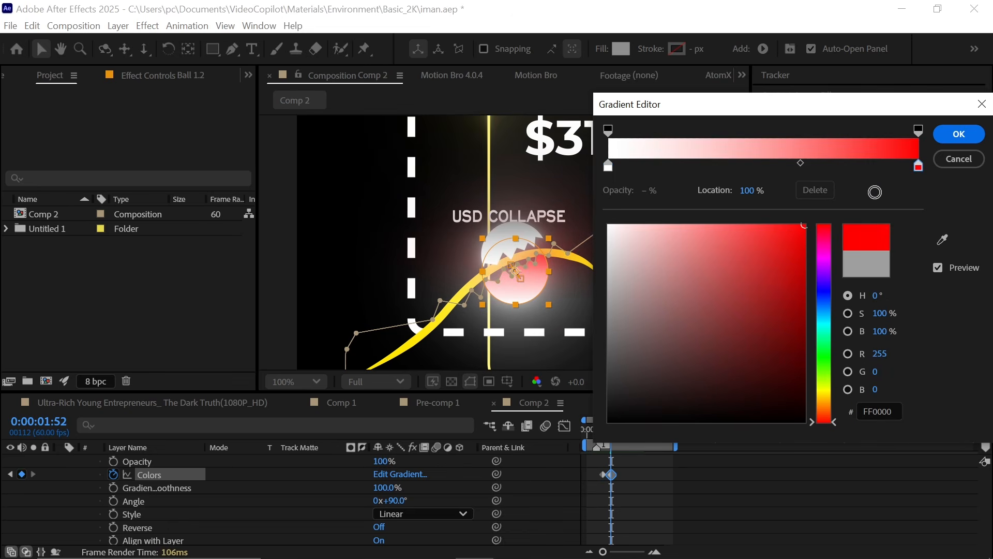
click(959, 134)
key(space)
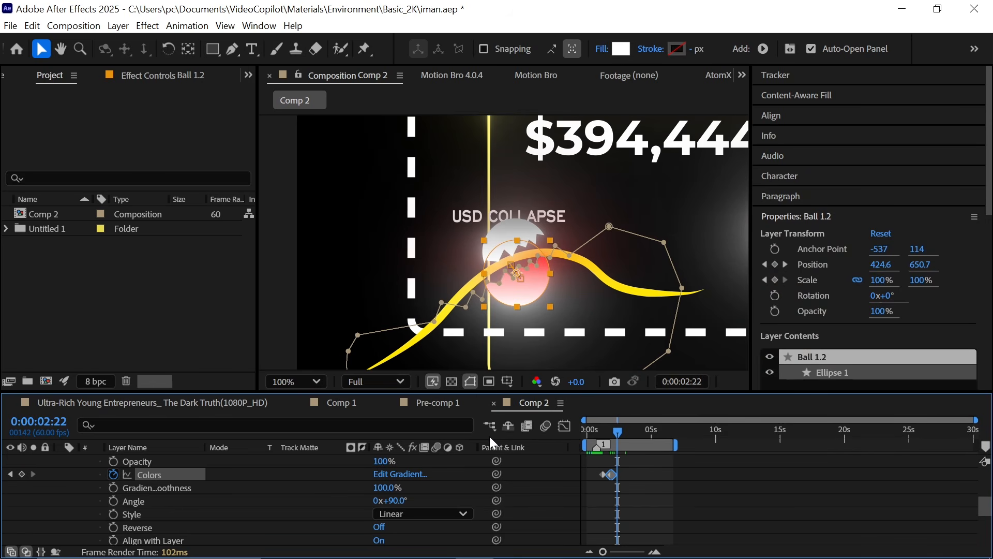
Step: Rearrange the gradient Colors keyframes in the timeline and preview the result
click(603, 475)
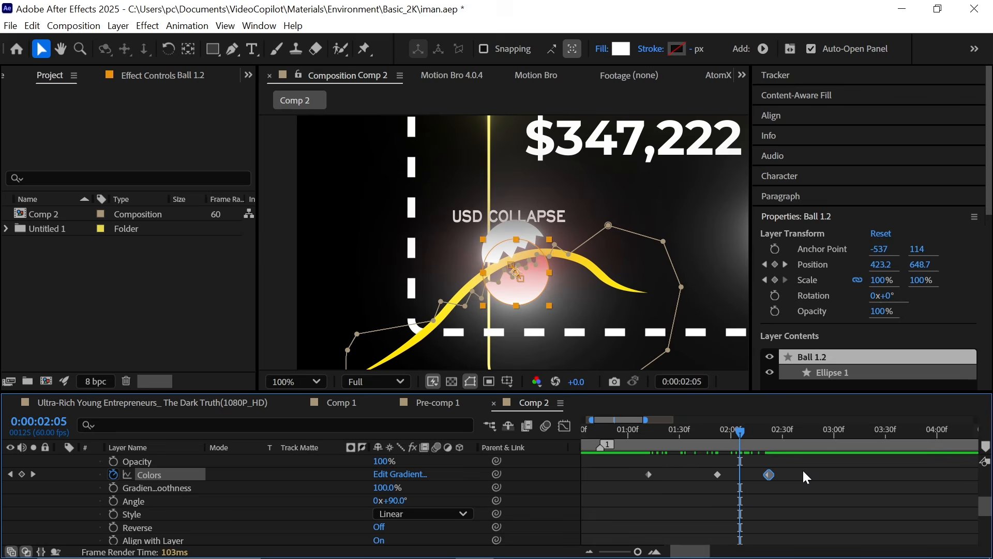
drag(802, 469, 623, 487)
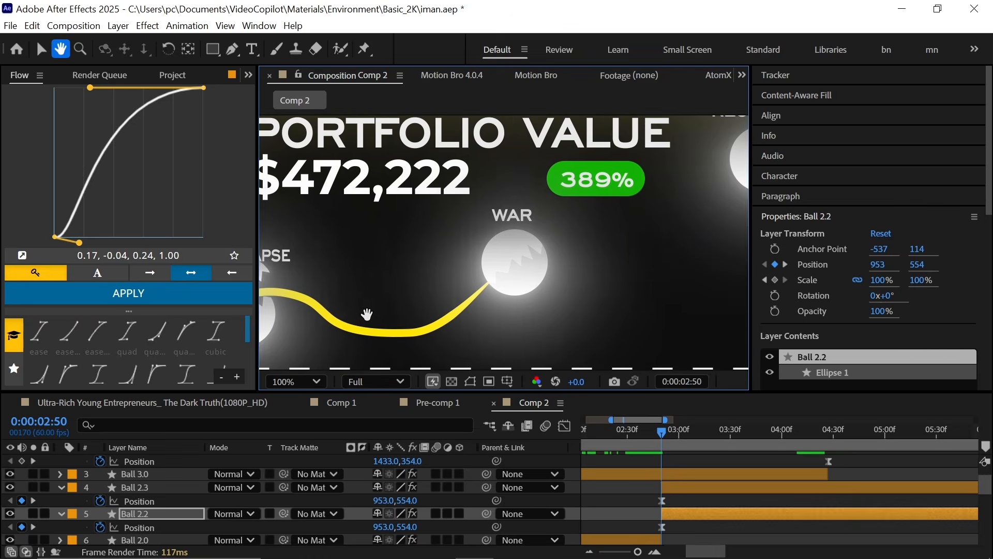
key(space)
key(space)
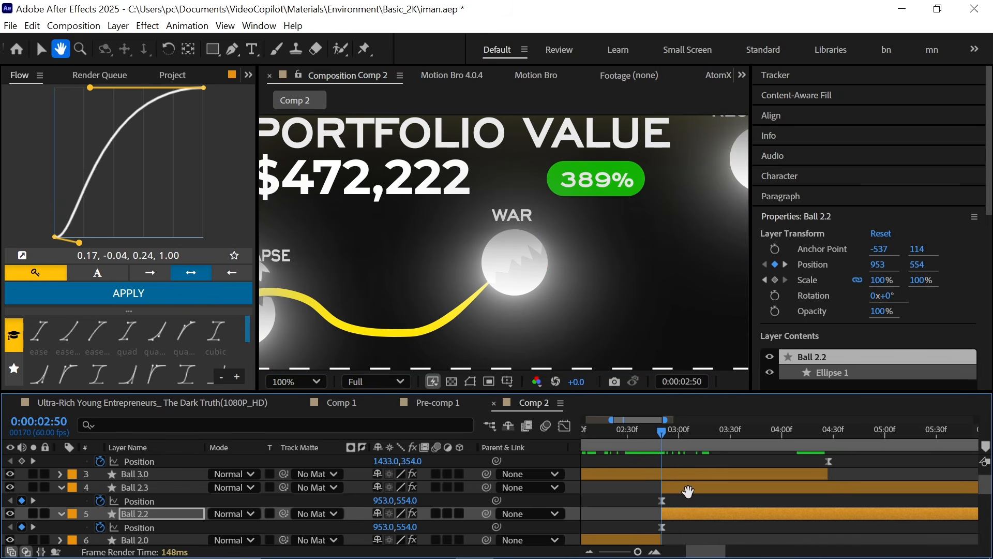
Step: Scrub through the timeline to review the split ball halves' animation
click(688, 492)
drag(667, 433, 709, 435)
drag(663, 280, 406, 363)
scroll(767, 501, up, 1)
scroll(767, 501, right, 3)
click(679, 432)
drag(680, 430, 843, 471)
click(729, 487)
shift+click(736, 461)
key(F2)
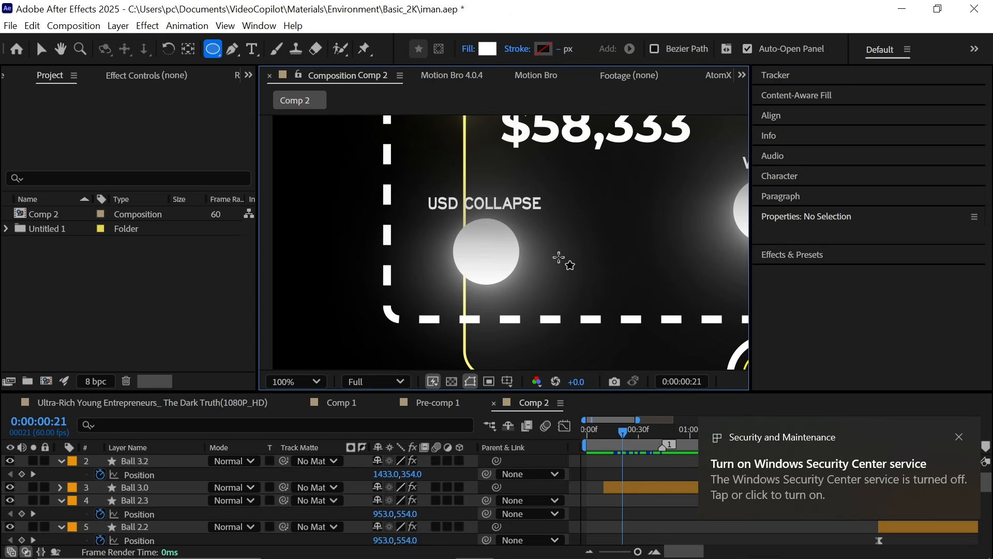
Step: Nudge the burst circle layer's position onto the USD COLLAPSE ball
drag(559, 258, 594, 291)
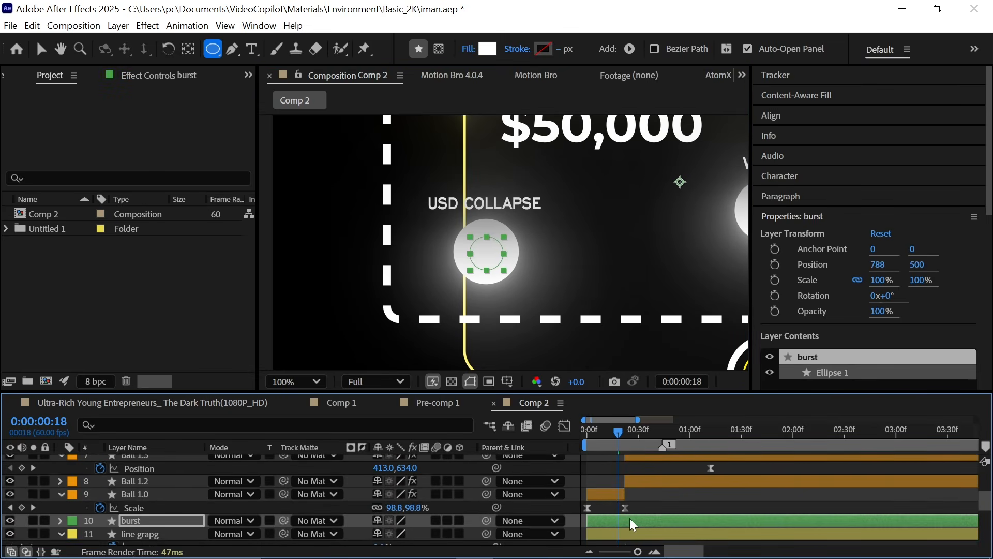
key(ctrl+z)
key(shift+Left)
key(shift+Left)
key(shift+Left)
key(shift+Left)
key(shift+Left)
key(shift+Left)
key(shift+Left)
key(shift+Left)
key(shift+Left)
key(shift+Left)
key(shift+Left)
key(shift+Left)
key(shift+Left)
key(shift+Left)
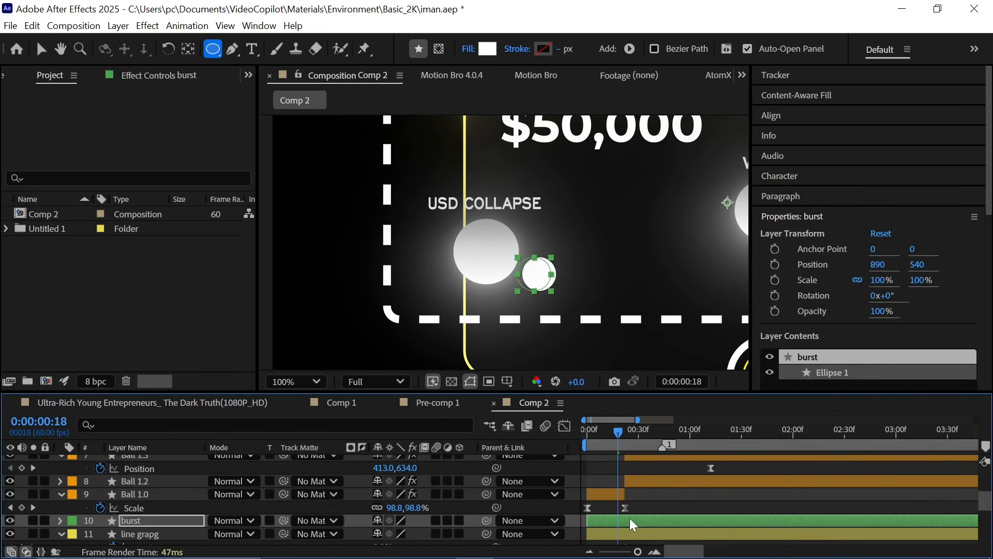
key(shift+Left)
key(shift+Left)
key(shift+Left)
key(Left)
key(Left)
key(Left)
key(shift+Up)
key(shift+Up)
key(shift+Up)
key(shift+Up)
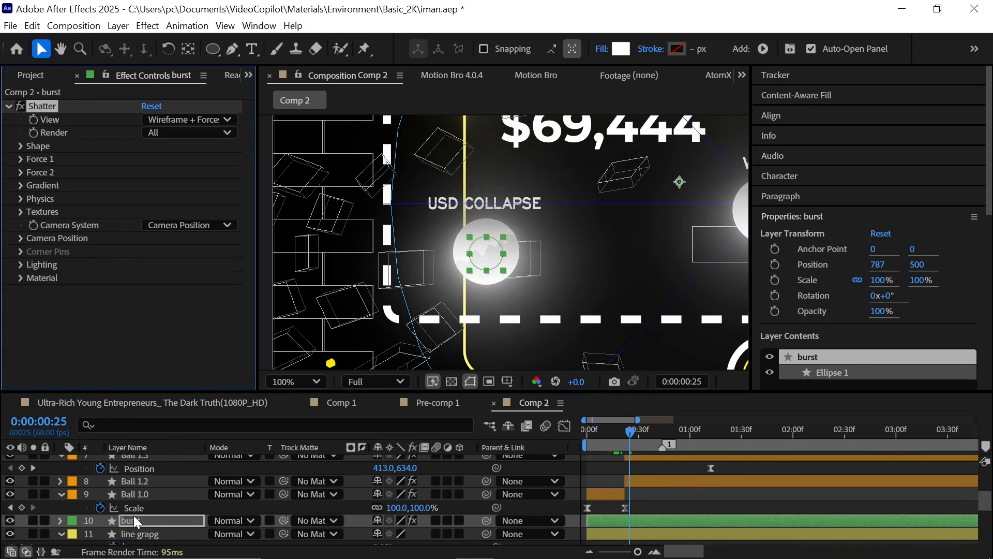
Step: Solo the burst layer and trim its start to 0:00:01:07
click(33, 521)
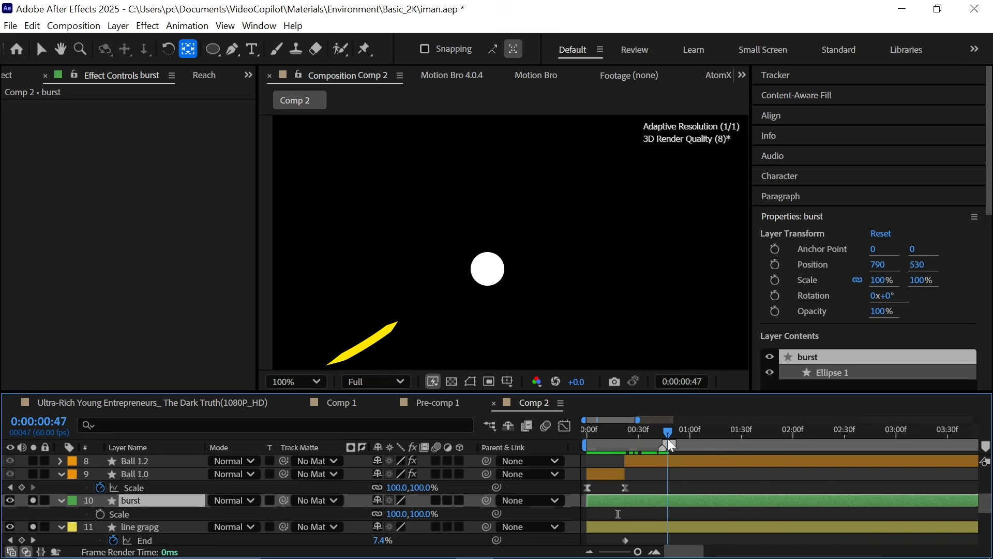
drag(671, 451, 702, 452)
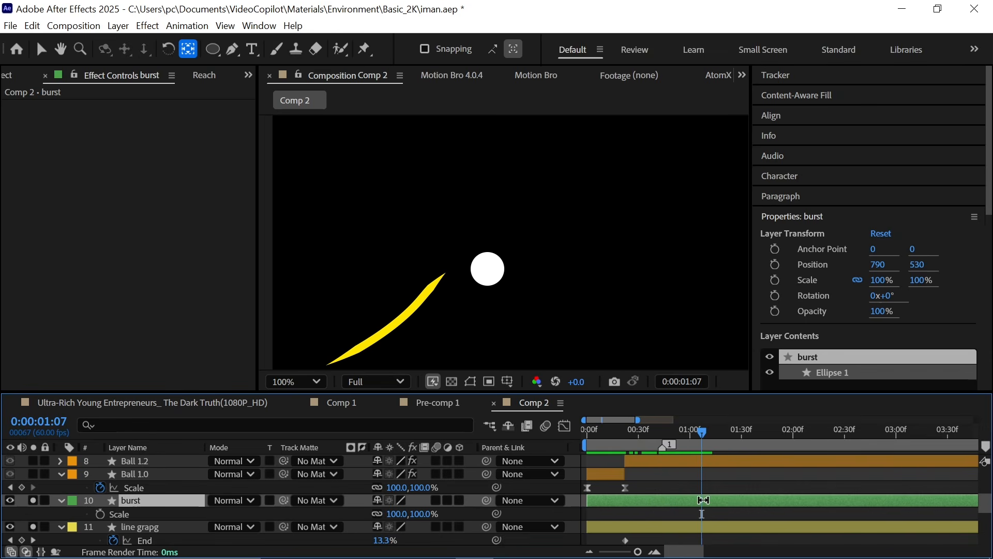
key(alt+bracketleft)
Step: Apply the Shatter effect to the burst layer
key(ctrl+space)
text(sh)
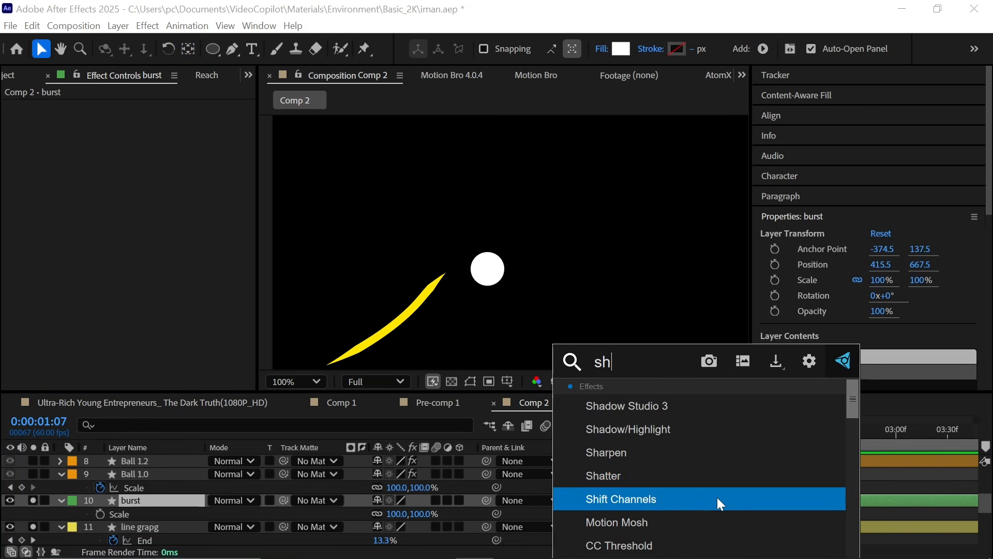
click(707, 473)
Step: Set the Shatter effect's View to Rendered
click(220, 132)
click(222, 119)
click(210, 137)
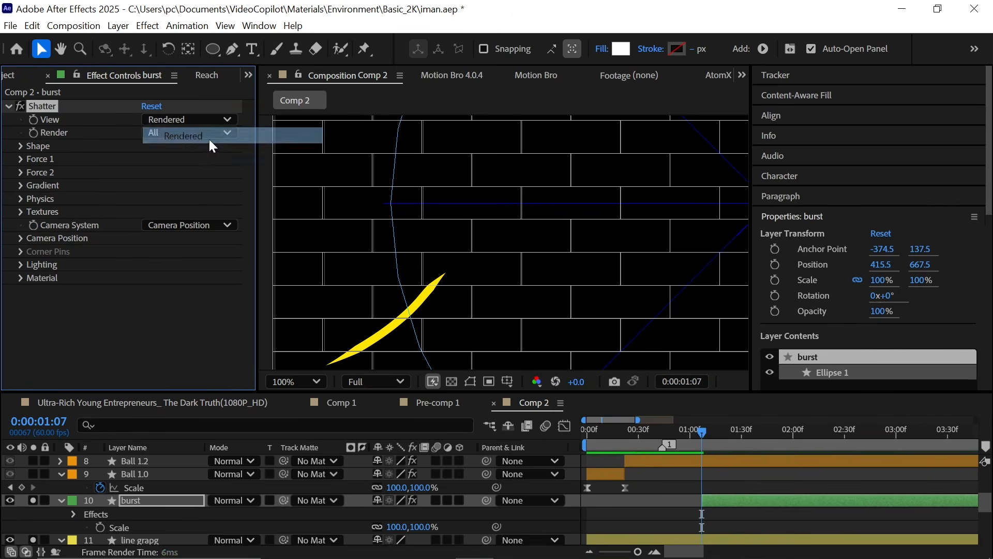
Step: Set the Shatter Shape pattern to Glass
click(21, 147)
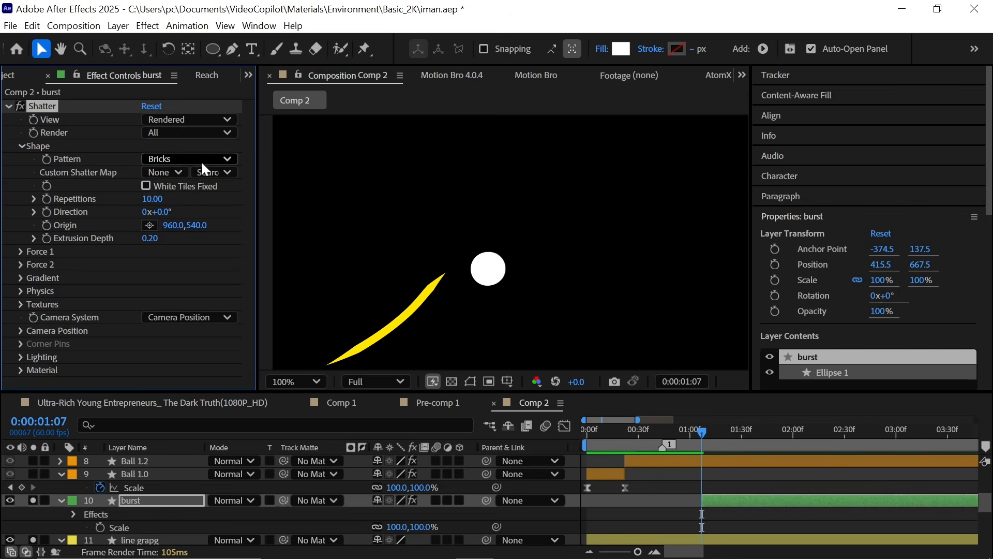
click(223, 159)
click(205, 276)
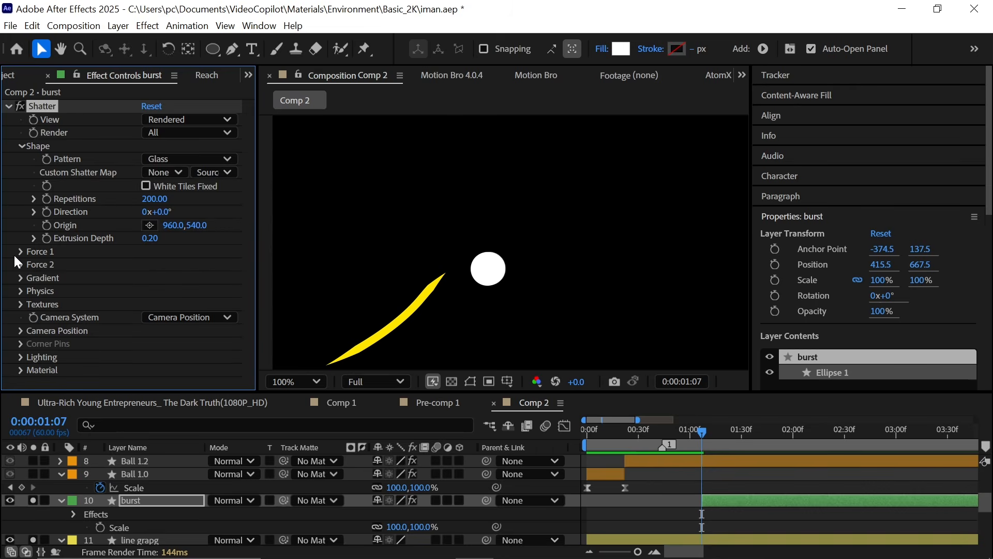
Step: Set Shatter's Force 1 Strength to 1
click(21, 251)
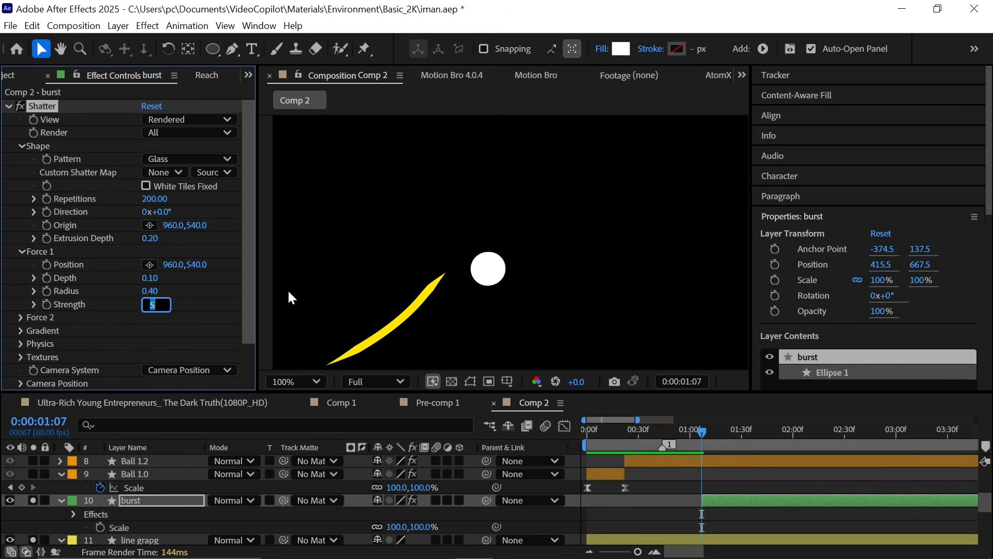
click(218, 310)
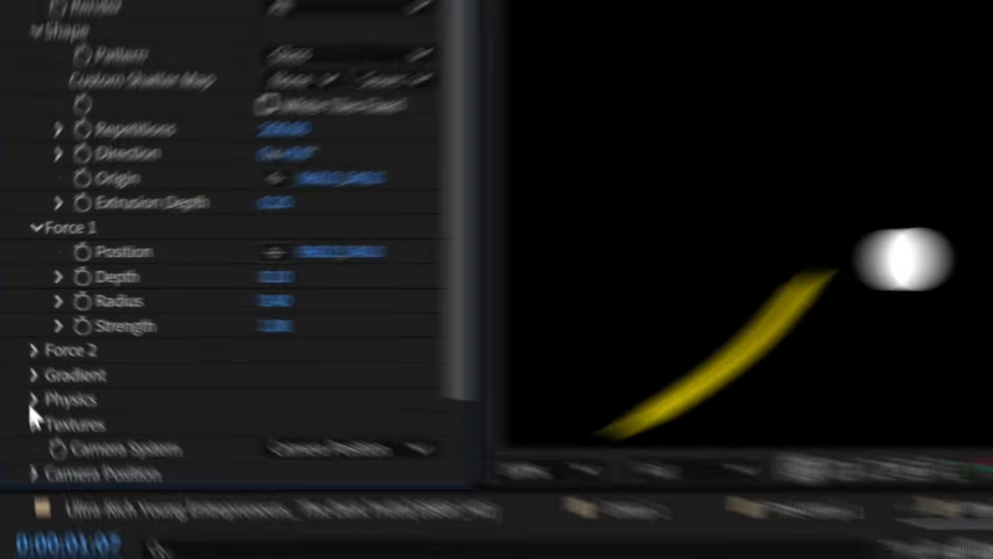
Step: Set the Shatter Physics Gravity to 0
click(37, 408)
scroll(181, 426, down, 3)
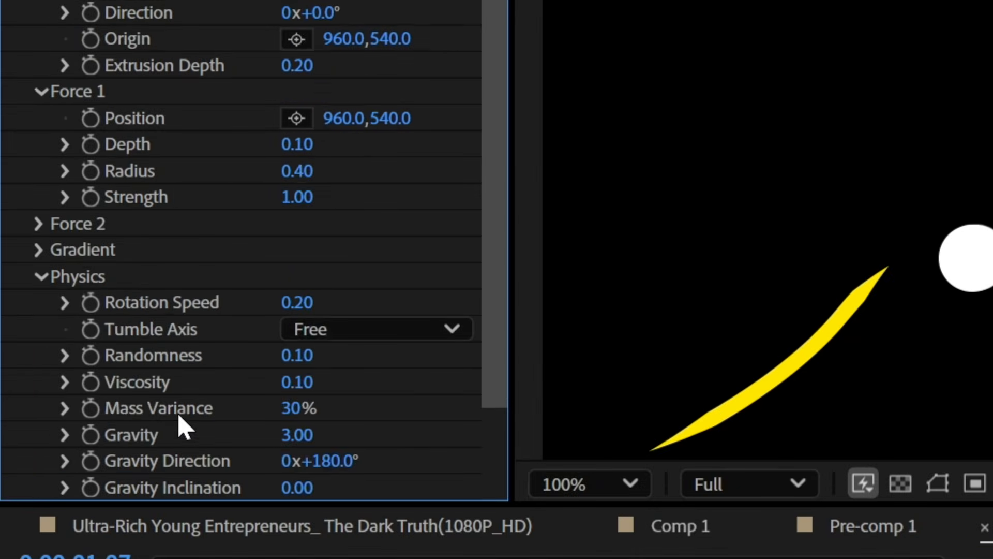
click(295, 437)
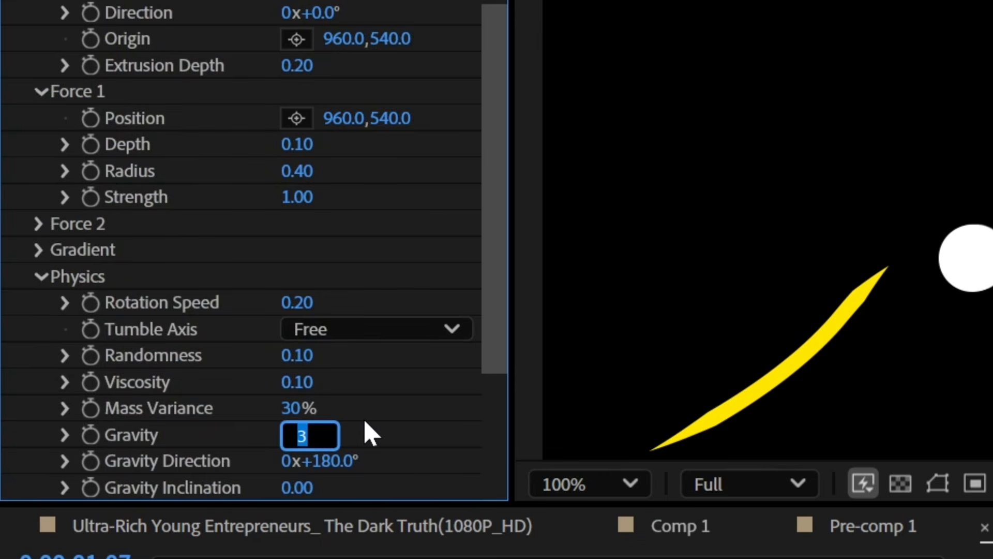
key(Return)
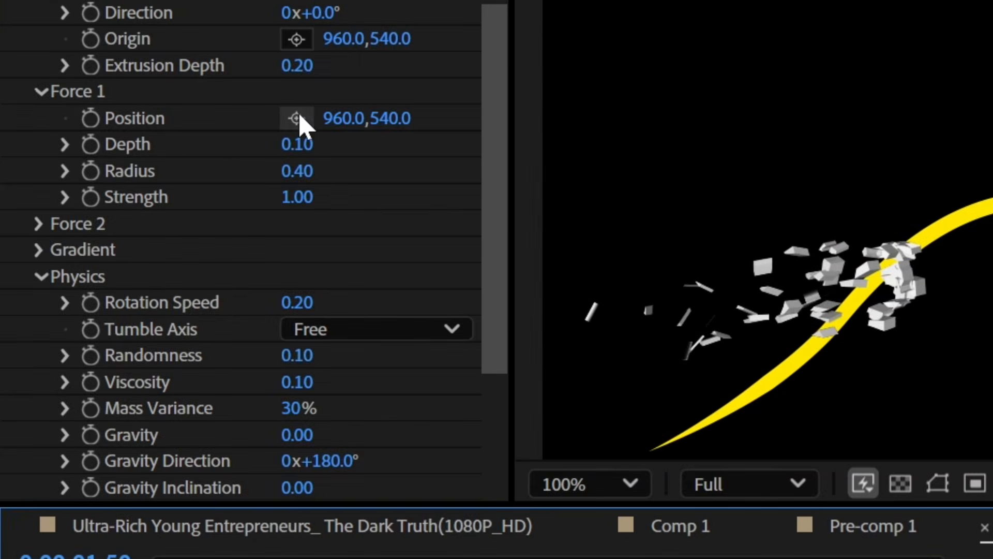
Step: Place Force 1's Position on the ball in the composition view
click(296, 119)
click(795, 337)
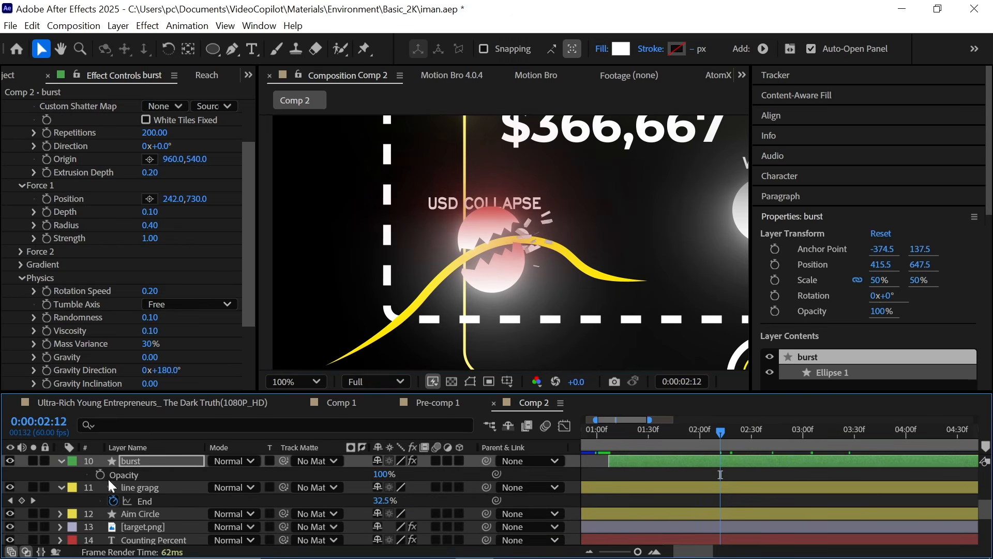
Step: Keyframe the burst layer's Opacity at 100%, then set it to 0% at 0:00:02:45
click(100, 474)
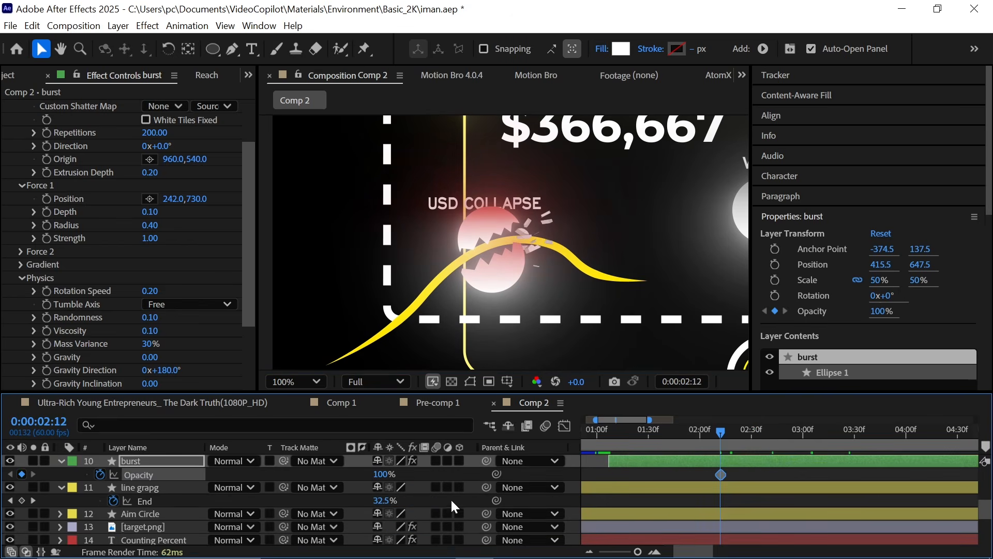
key(minus)
drag(657, 427, 674, 426)
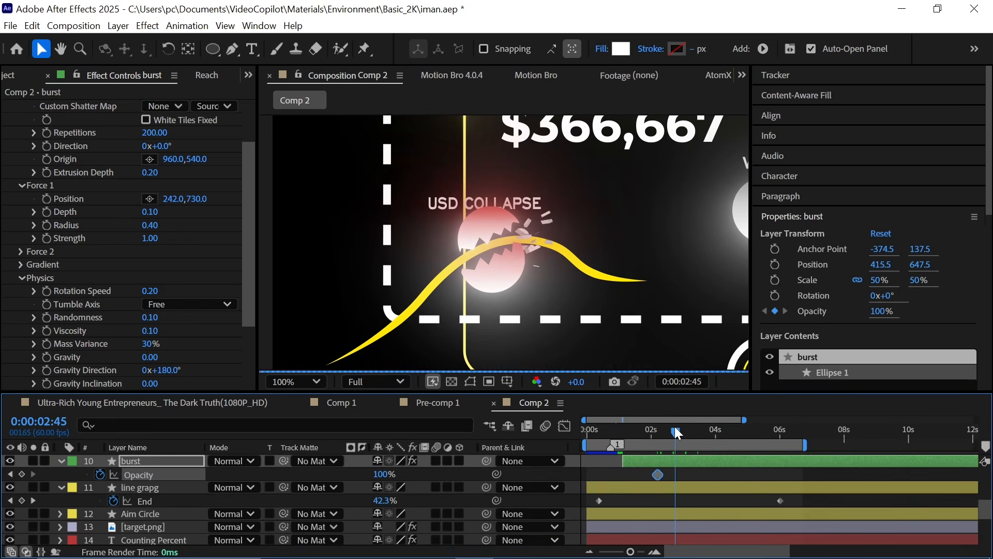
click(384, 475)
text(0)
key(Return)
Step: Duplicate the burst layer and shift the copy later in the timeline
scroll(657, 509, up, 2)
key(space)
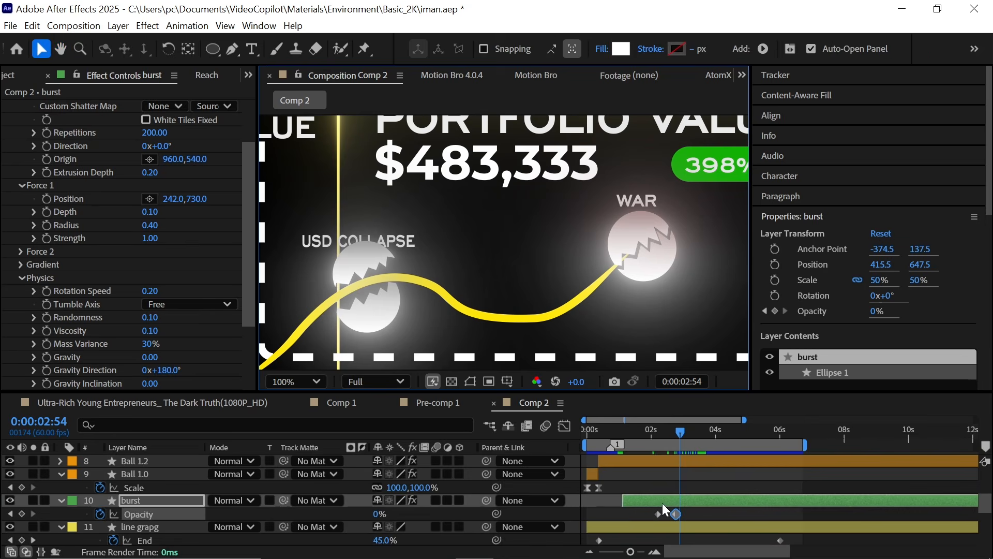
click(662, 502)
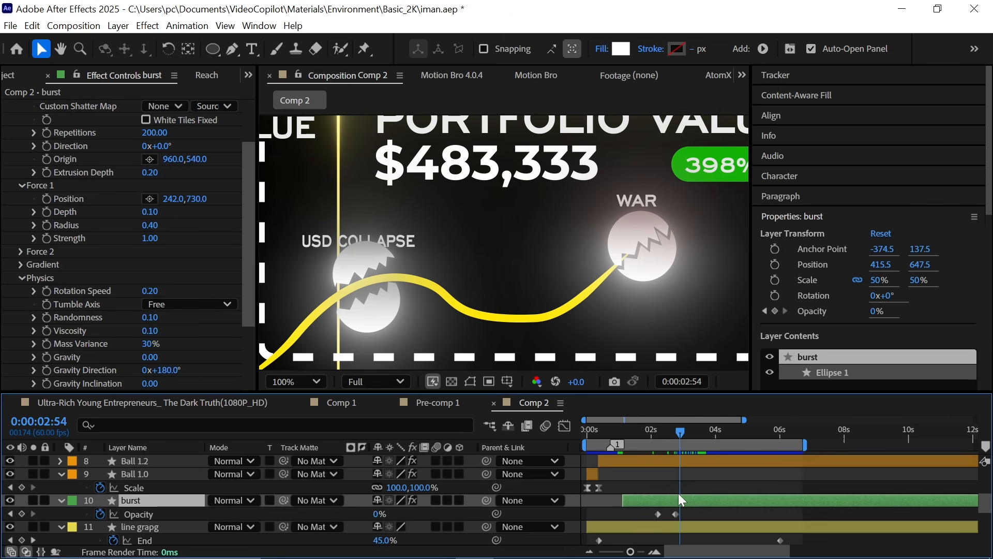
key(ctrl+d)
drag(658, 498, 722, 499)
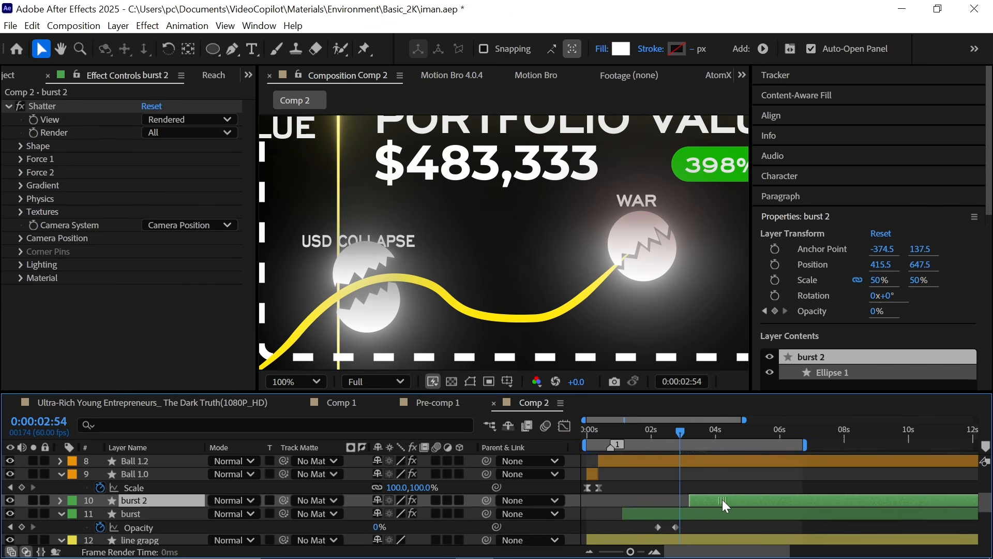
click(679, 429)
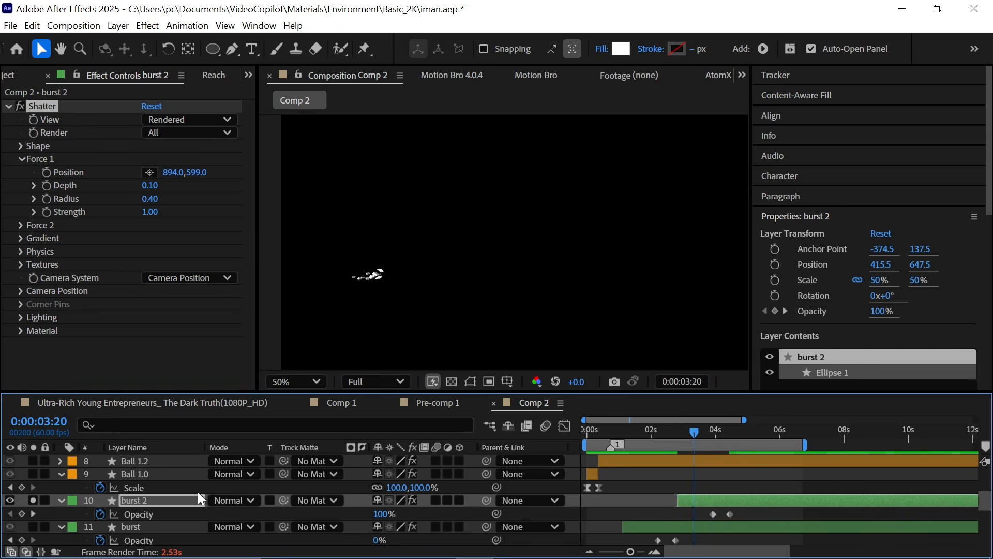
Step: Nudge the burst 2 layer rightward and toggle its solo on and off
click(190, 495)
key(shift+Right)
key(shift+Right)
key(shift+Right)
key(shift+Right)
key(shift+Right)
key(shift+Right)
key(shift+Right)
key(shift+Right)
key(shift+Right)
key(shift+Right)
key(shift+Right)
key(shift+Right)
key(shift+Right)
key(shift+Right)
key(shift+Right)
key(shift+Right)
key(shift+Right)
key(shift+Right)
key(shift+Right)
key(shift+Right)
click(681, 431)
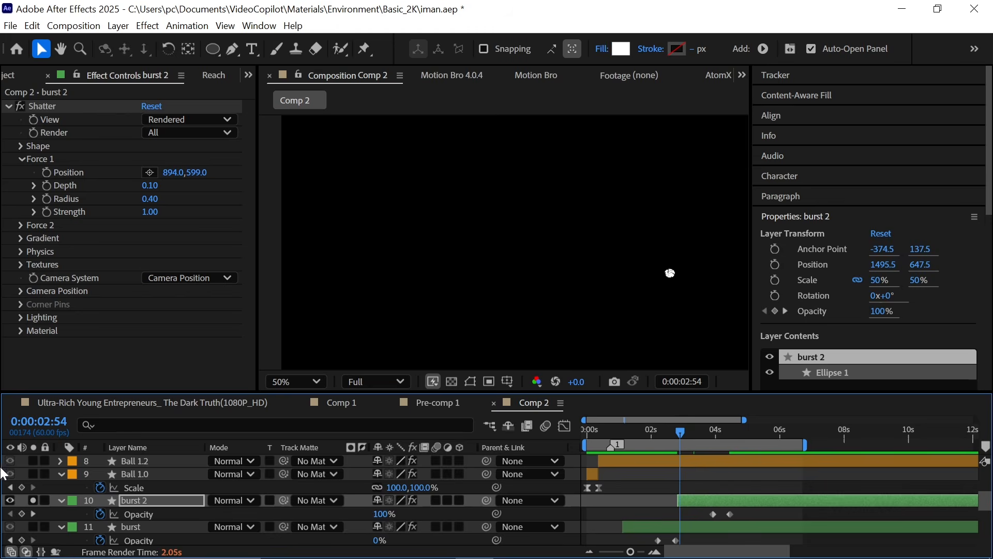
click(35, 500)
click(35, 500)
Step: Move the burst 2 layer onto the WAR ball, to about 955.5, 567.5
click(694, 496)
key(shift+Left)
key(shift+Left)
key(shift+Left)
key(shift+Left)
key(shift+Left)
key(shift+Left)
key(shift+Left)
key(shift+Left)
key(shift+Left)
key(shift+Left)
key(shift+Left)
key(shift+Left)
key(shift+Left)
key(shift+Left)
key(shift+Left)
key(shift+Left)
key(shift+Left)
key(shift+Left)
key(shift+Left)
key(shift+Left)
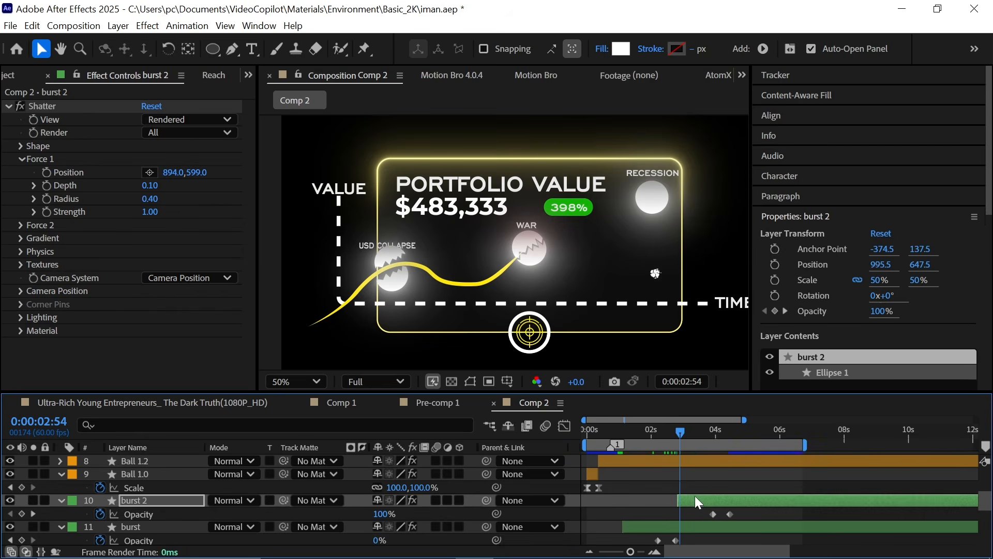
key(shift+Up)
key(shift+Up)
key(shift+Up)
key(shift+Up)
drag(692, 436, 696, 435)
scroll(551, 253, up, 1)
scroll(626, 254, down, 1)
drag(600, 262, 550, 277)
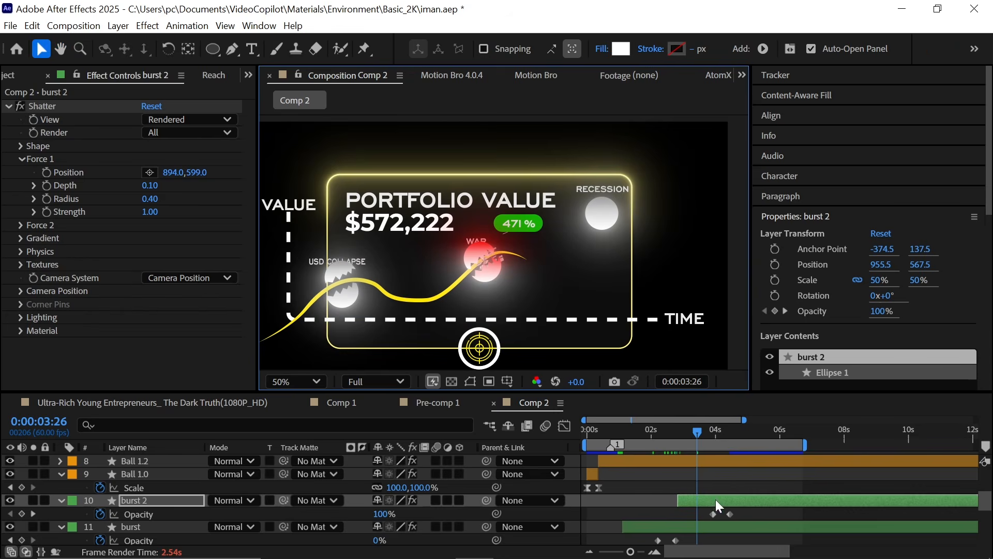
Step: Duplicate burst 2 and place the copy's Shatter Force 1 Position on the ball in the composition view
key(ctrl+d)
key(p)
drag(383, 515, 411, 516)
click(22, 160)
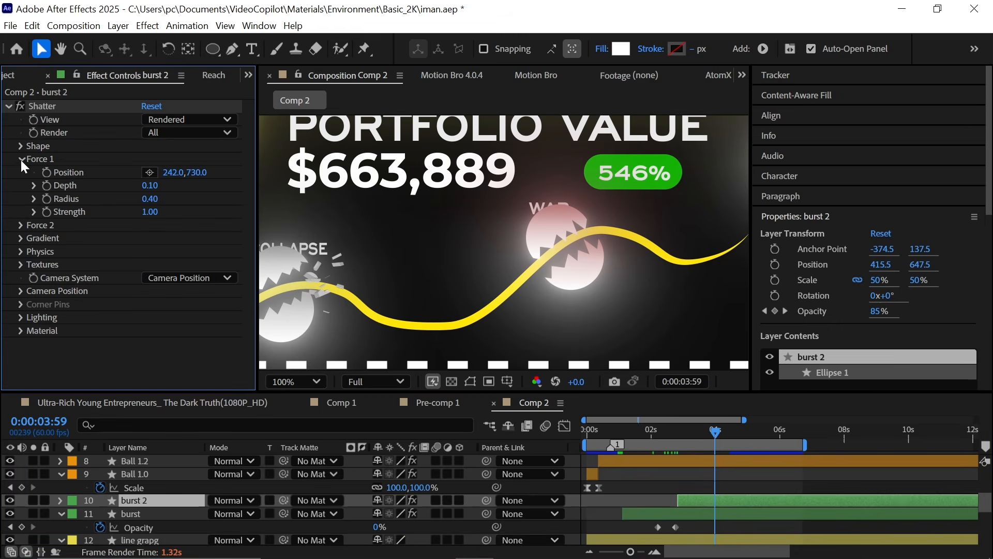
click(149, 172)
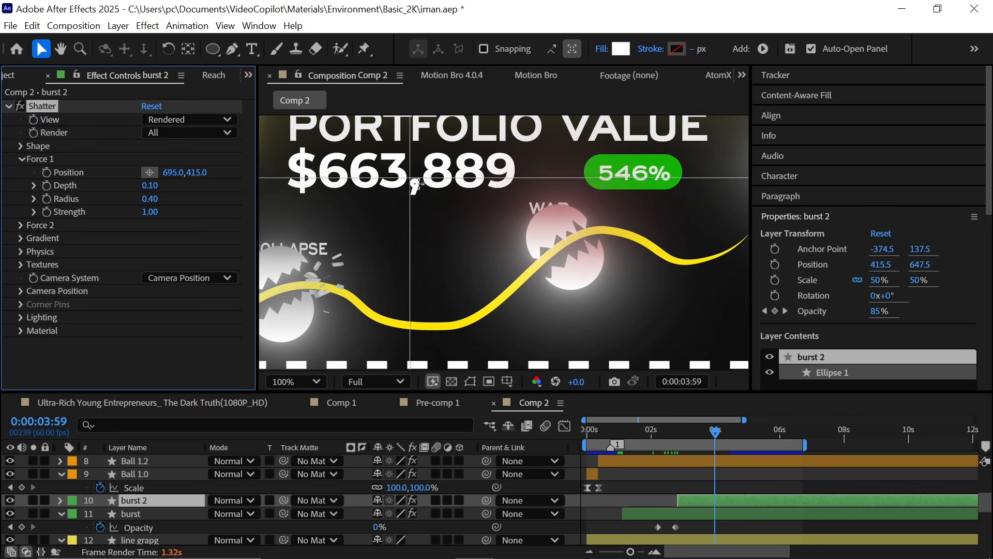
click(522, 279)
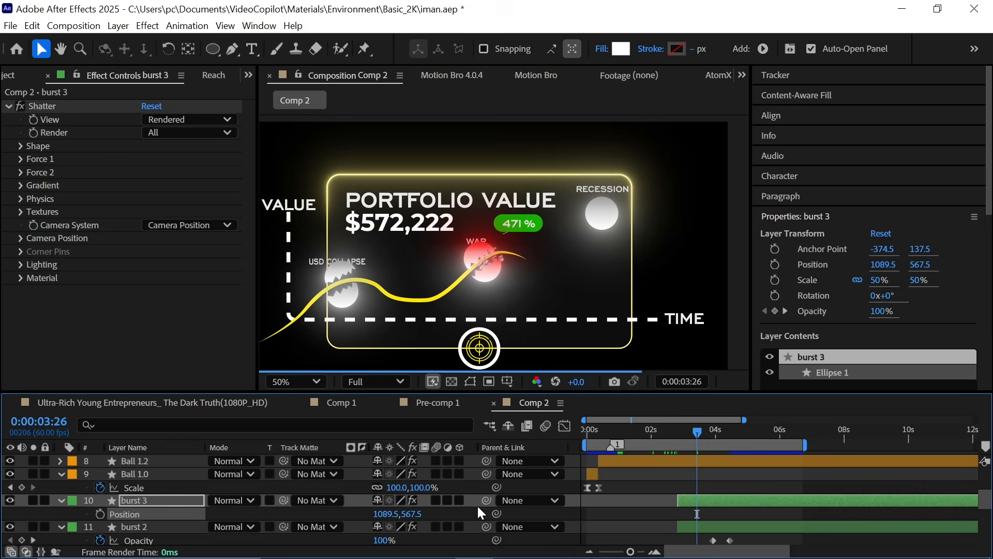
Step: Position the burst 3 copy over the RECESSION ball and jump to its in point
drag(406, 487, 519, 486)
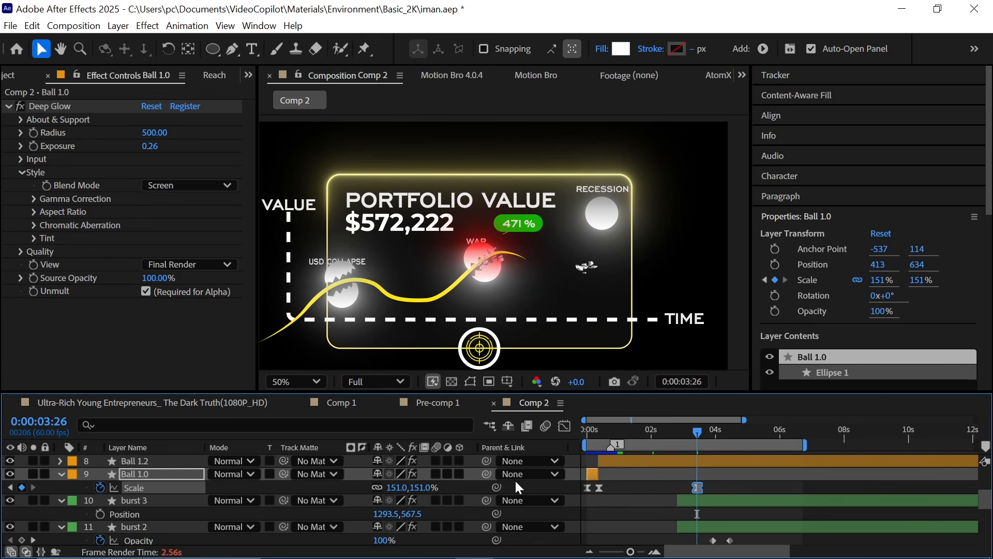
key(ctrl+z)
click(136, 500)
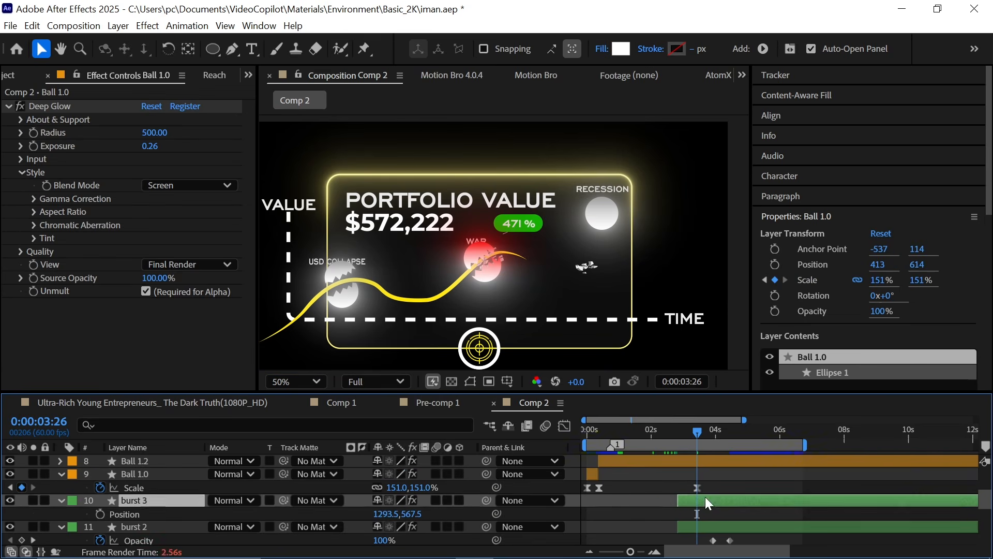
key(i)
click(32, 501)
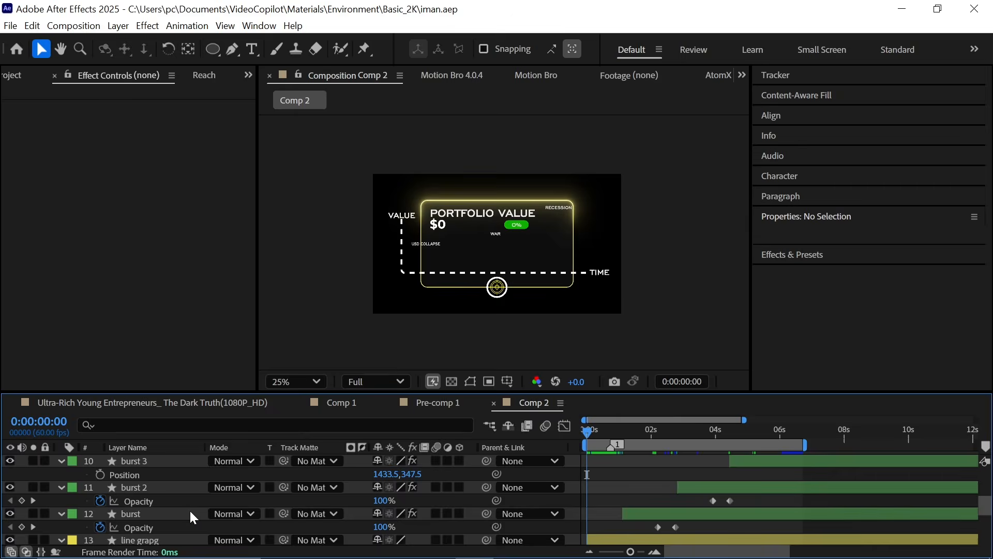
Step: Precompose all layers as iman animation, moving all attributes and adjusting the duration to the selected layers
key(ctrl+a)
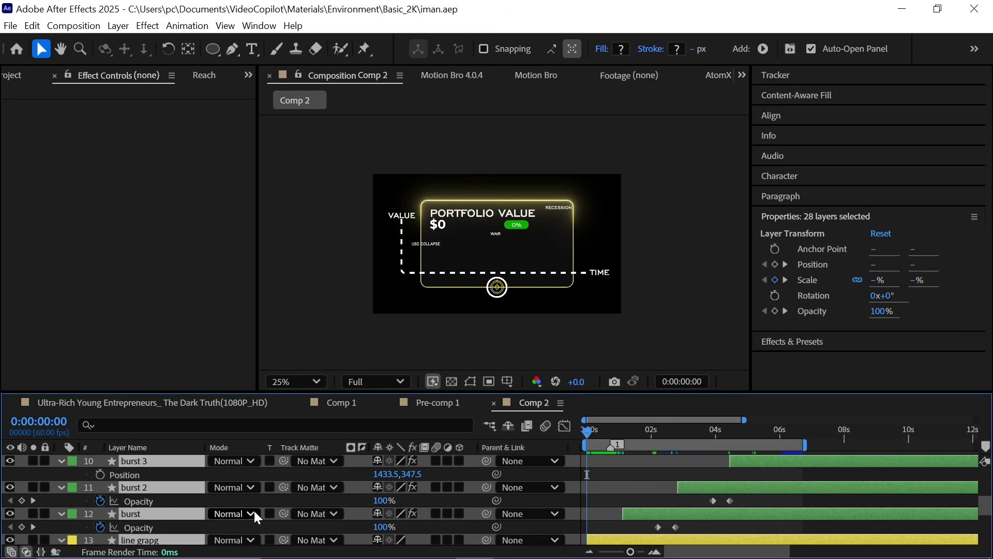
key(ctrl+shift+c)
text(iman animation)
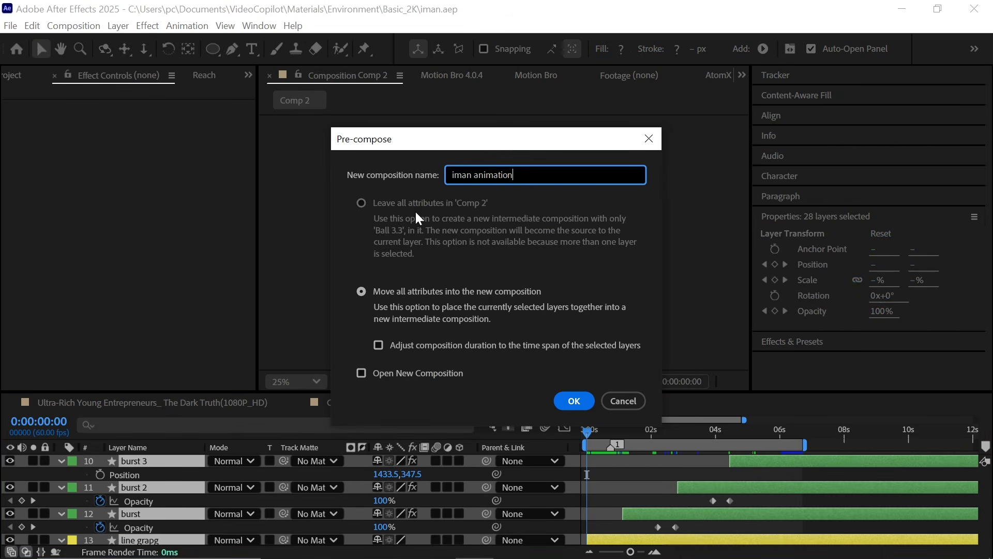
click(360, 291)
click(378, 345)
click(573, 402)
Step: Add a Two-Node camera with the 50mm preset and make the iman animation layer 3D
right_click(477, 310)
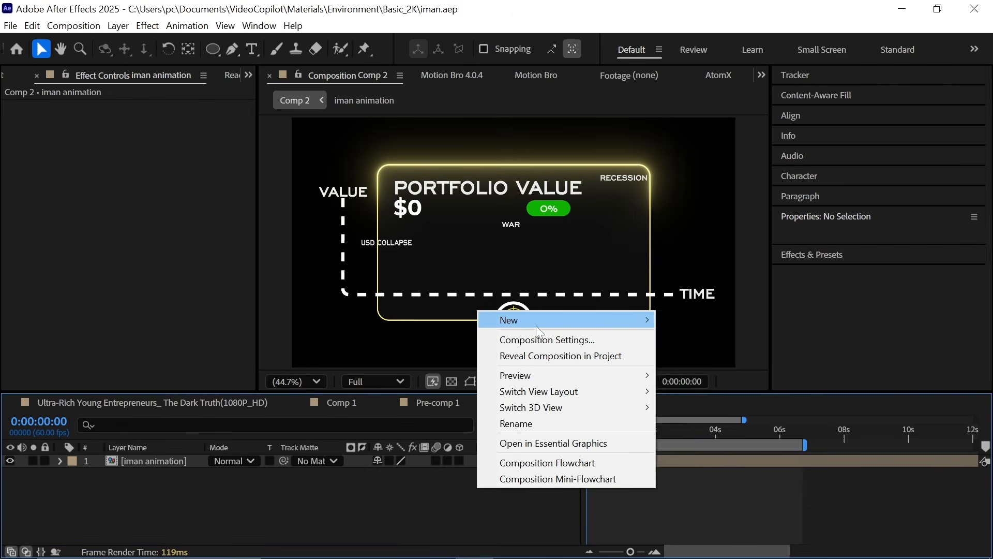
mouse_move(536, 320)
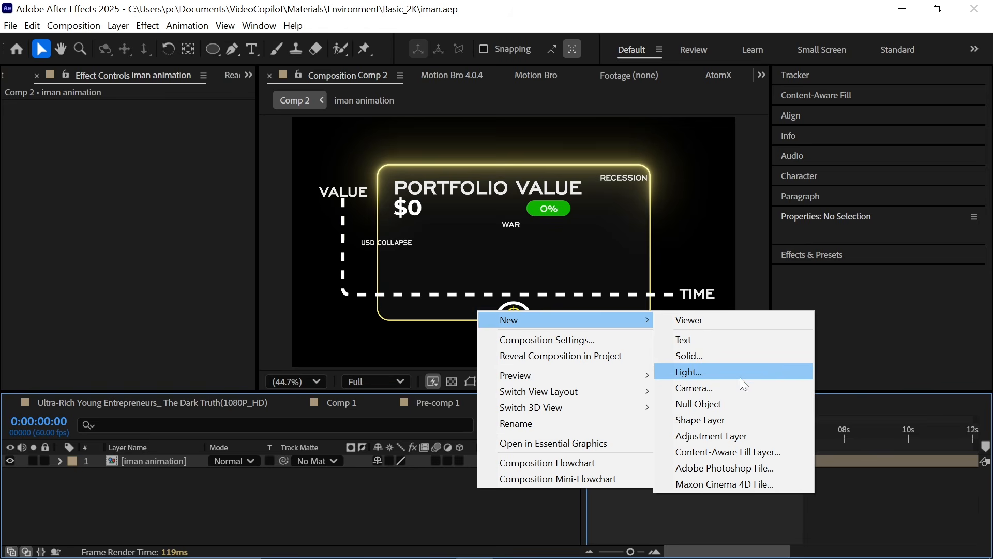
click(737, 389)
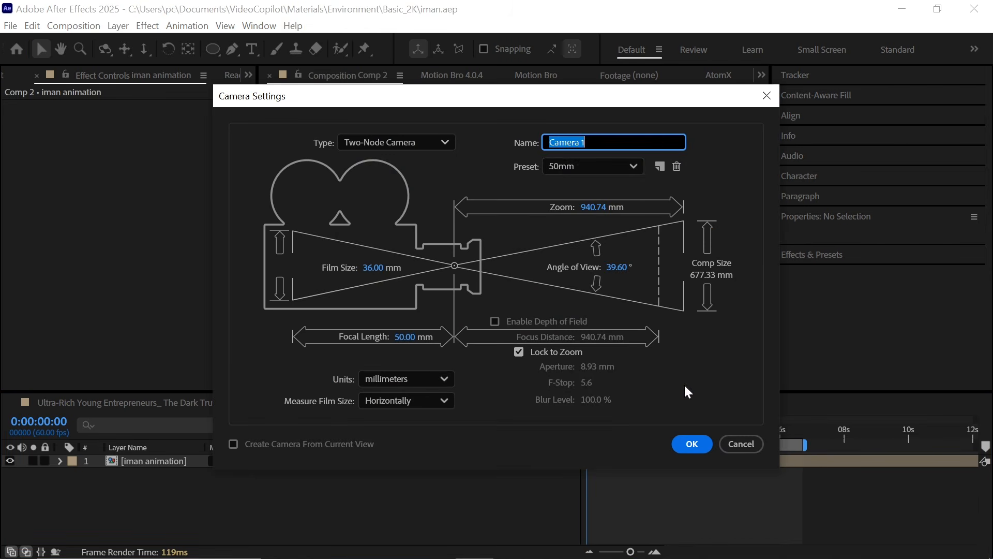
click(693, 444)
click(627, 353)
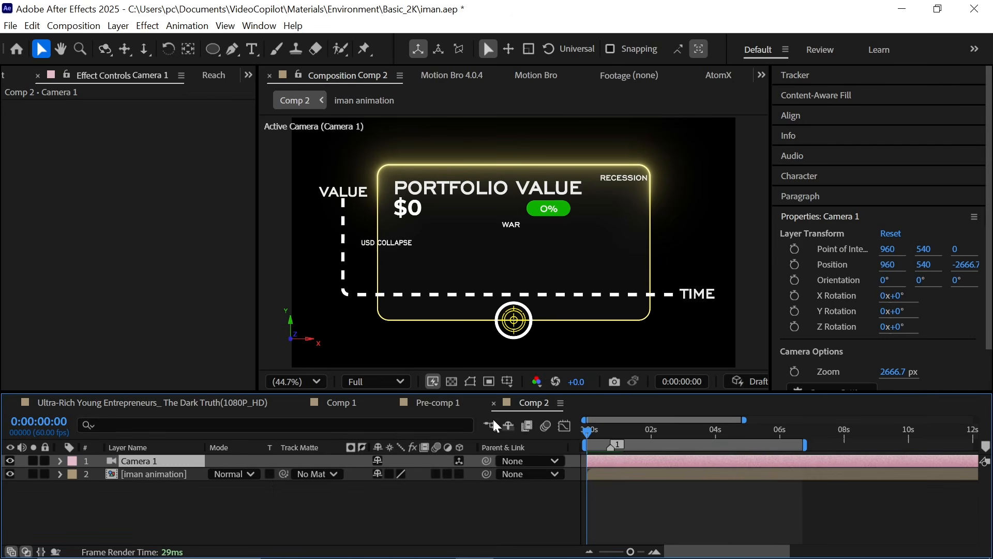
click(459, 473)
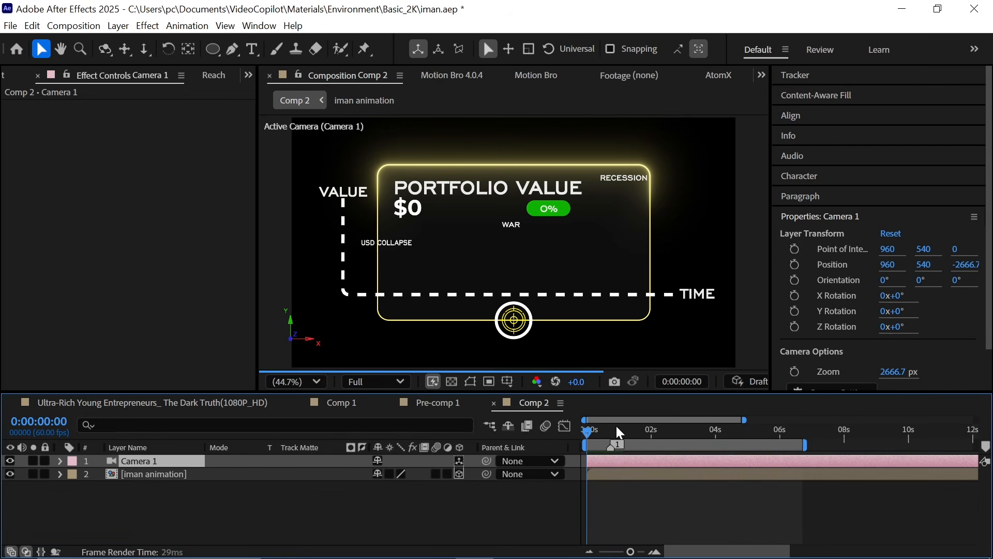
Step: Add a null object and parent Camera 1 to it
right_click(435, 515)
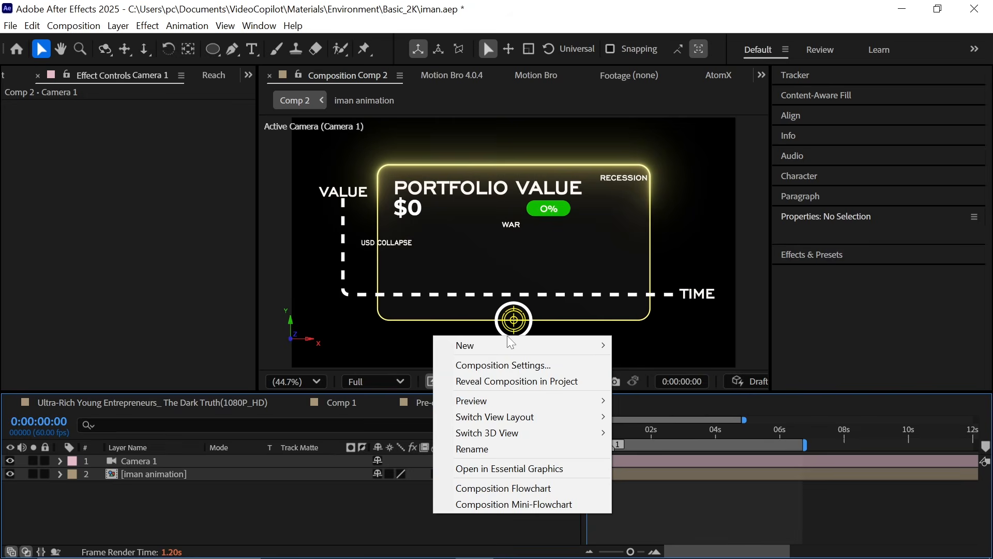
mouse_move(508, 346)
click(697, 434)
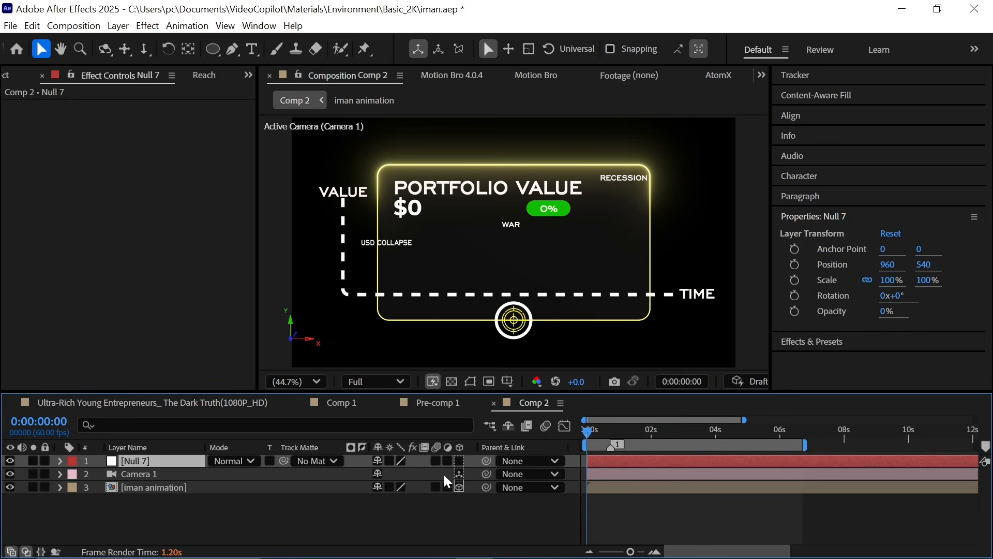
drag(486, 476, 199, 462)
Step: Make the null 3D and keyframe its Position at the start with Z set to -830
key(p)
click(447, 460)
click(459, 461)
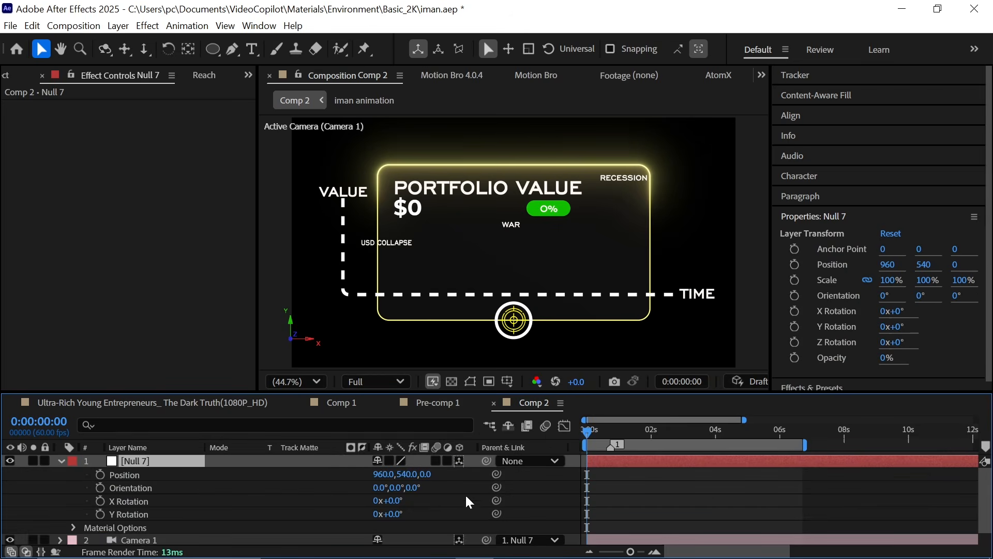
click(101, 476)
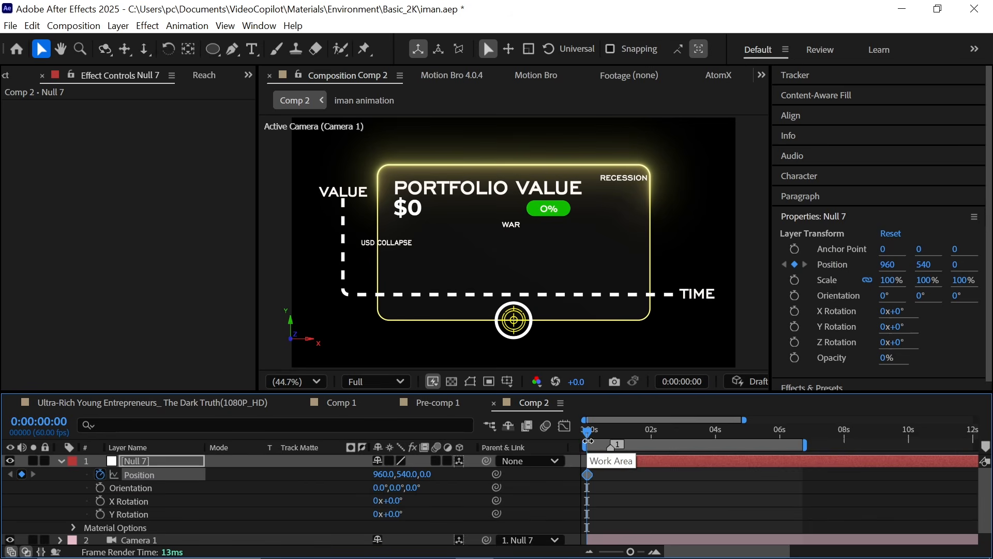
drag(427, 474, 272, 493)
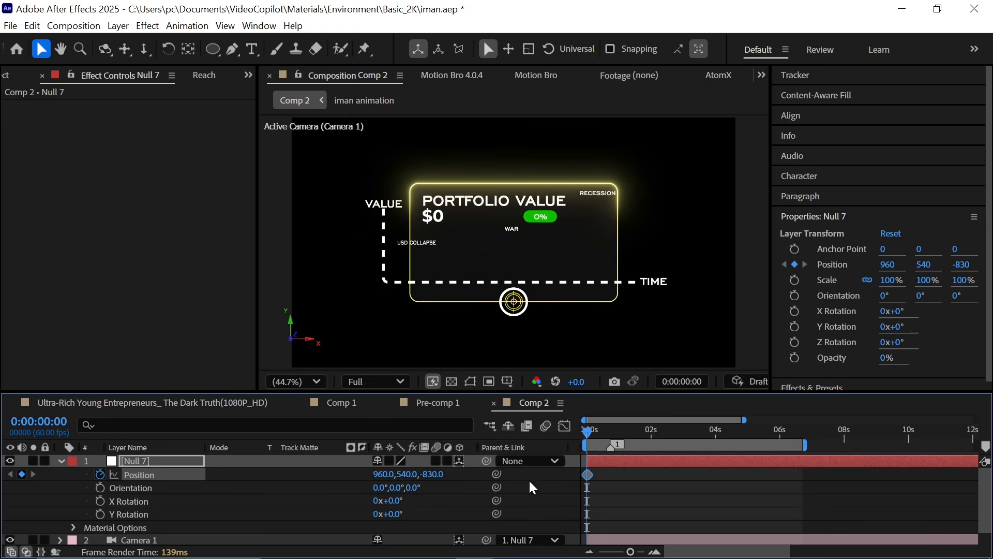
Step: Keyframe the null's Z Position at -86 around 0:00:01:00
key(space)
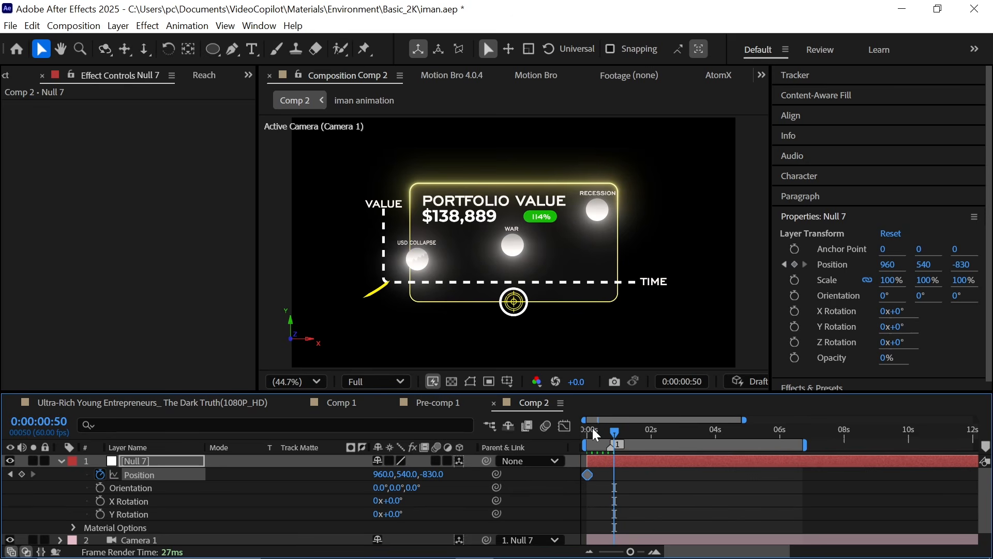
drag(441, 475, 893, 478)
click(549, 489)
drag(637, 479, 564, 489)
click(218, 80)
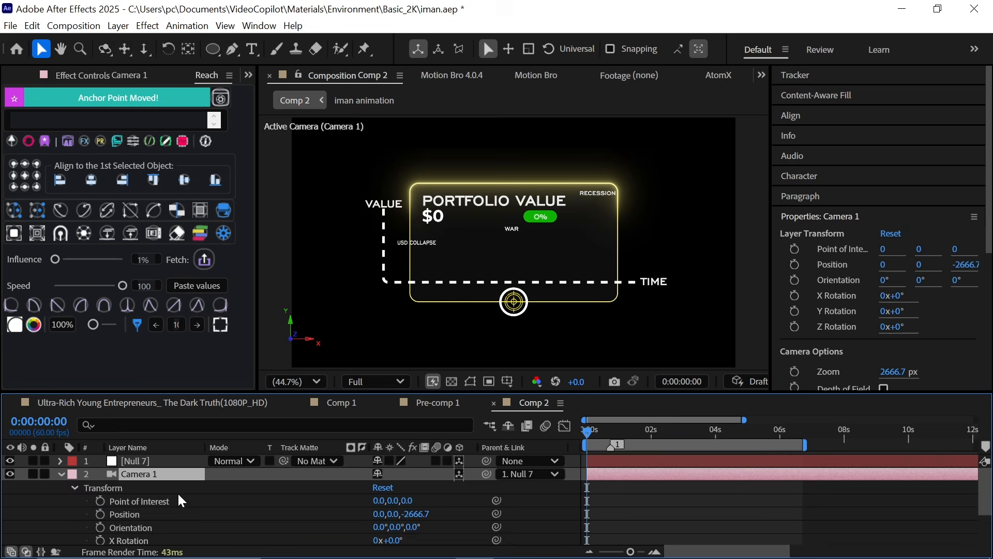
Step: Turn on Depth of Field in Camera 1's Camera Options
scroll(181, 500, down, 2)
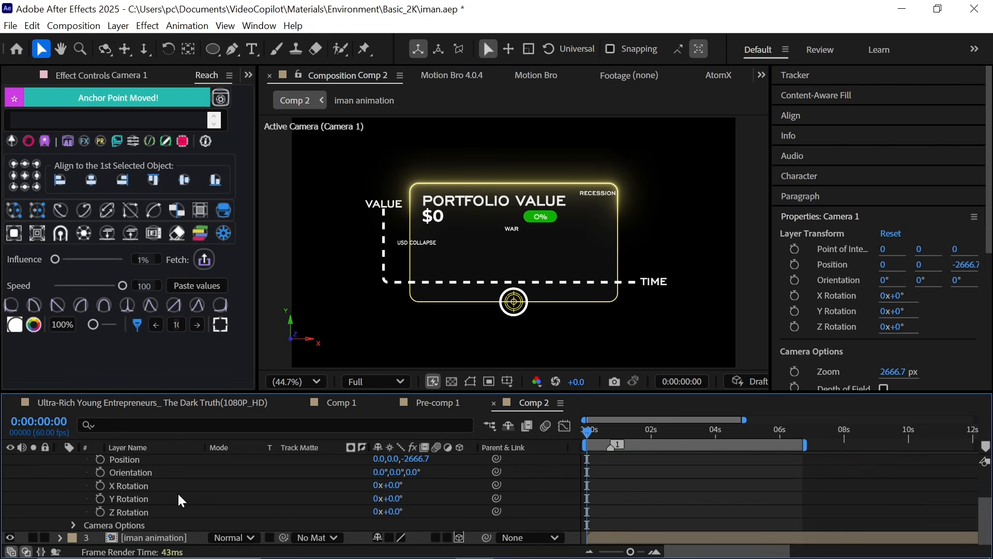
click(73, 525)
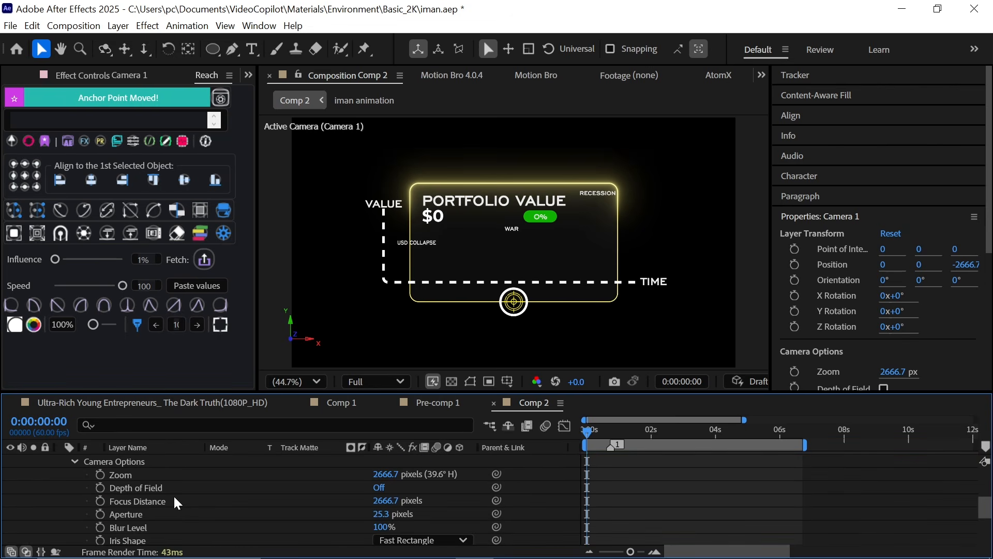
click(155, 488)
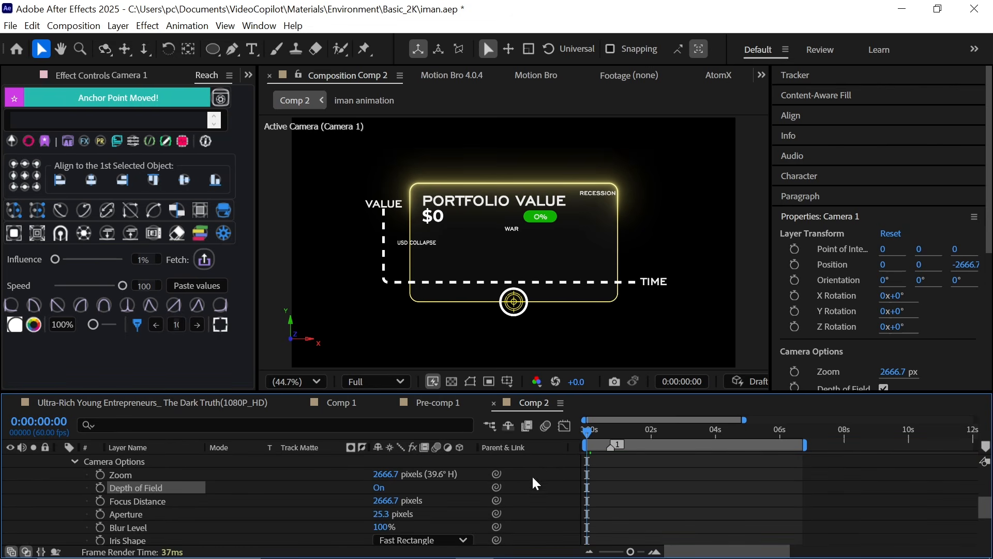
Step: Set Camera 1's Aperture to 748.3 pixels and keyframe it at the start
drag(387, 520, 956, 526)
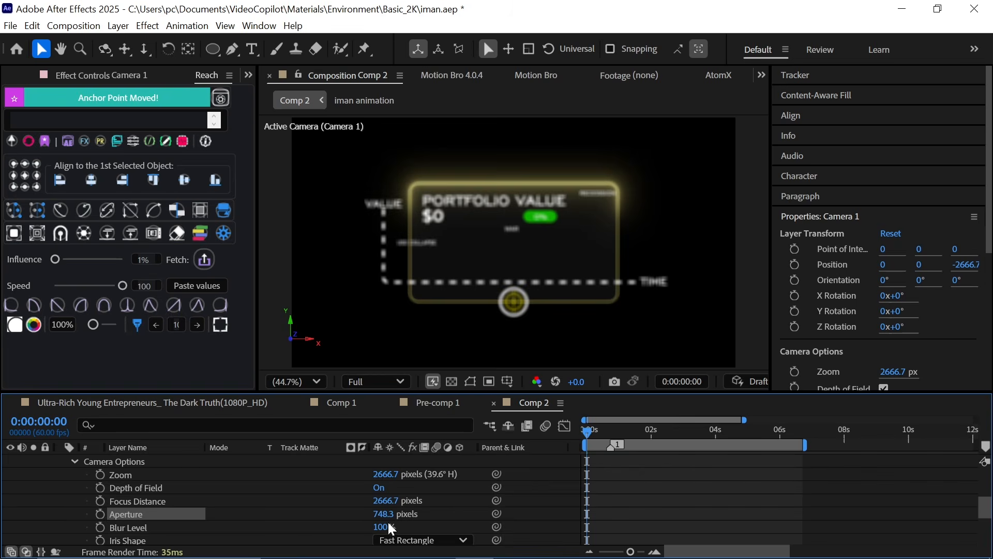
click(101, 514)
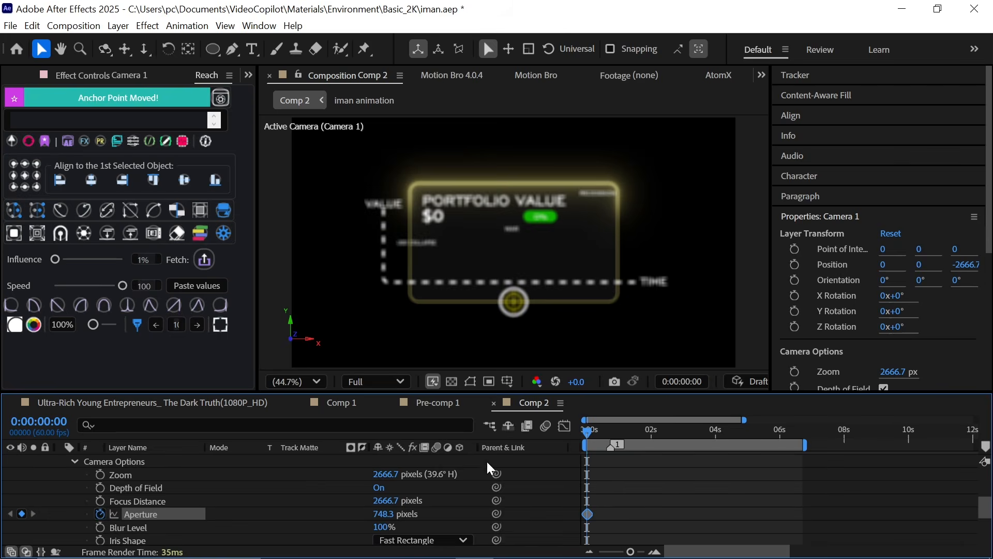
Step: Keyframe the Aperture at 1392.3 pixels near 0:00:00:48 and ease both Aperture keyframes
drag(588, 434, 607, 451)
drag(380, 515, 563, 539)
drag(601, 434, 626, 522)
click(11, 306)
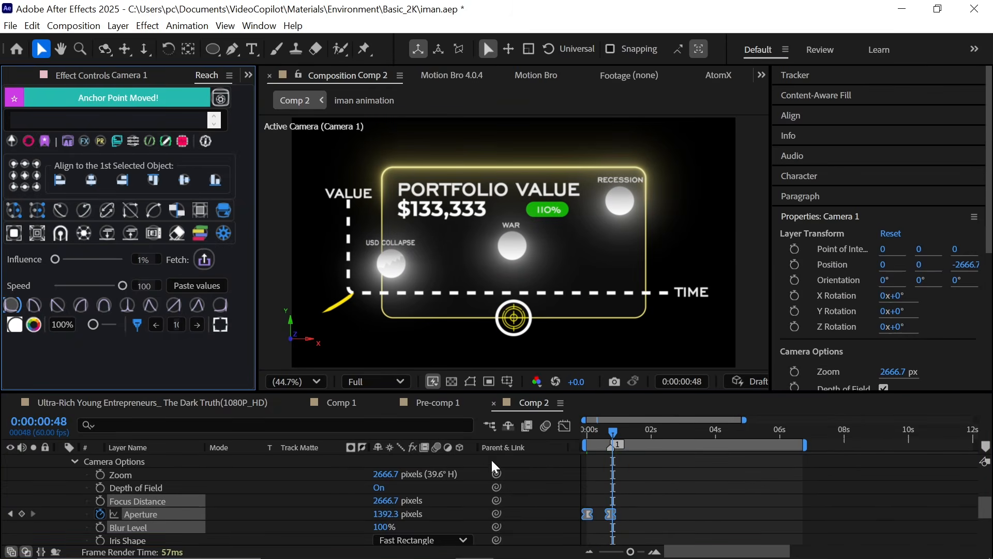
Step: Trim the null and Camera 1 layers to end at 0:00:01:00
click(509, 479)
click(589, 431)
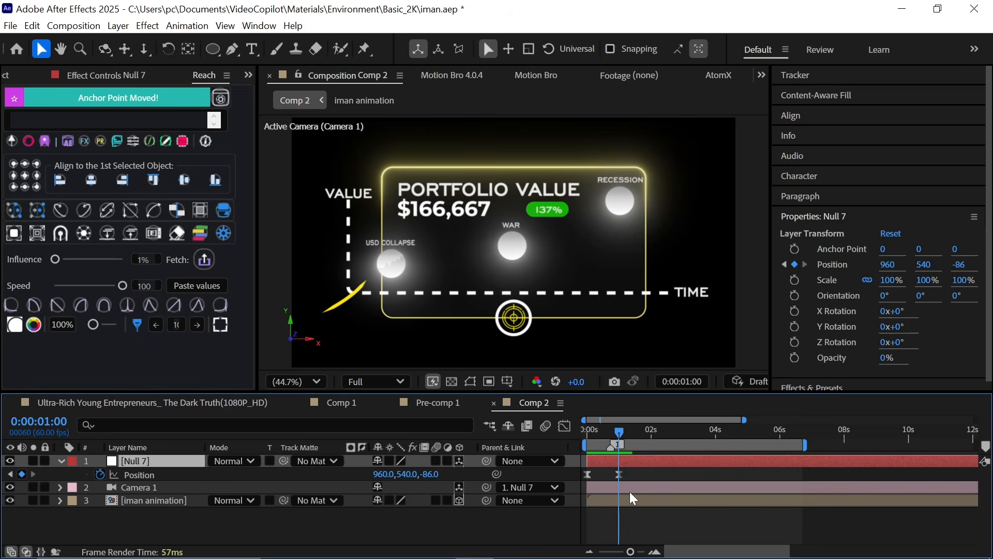
key(alt+])
click(630, 492)
key(alt+])
click(485, 531)
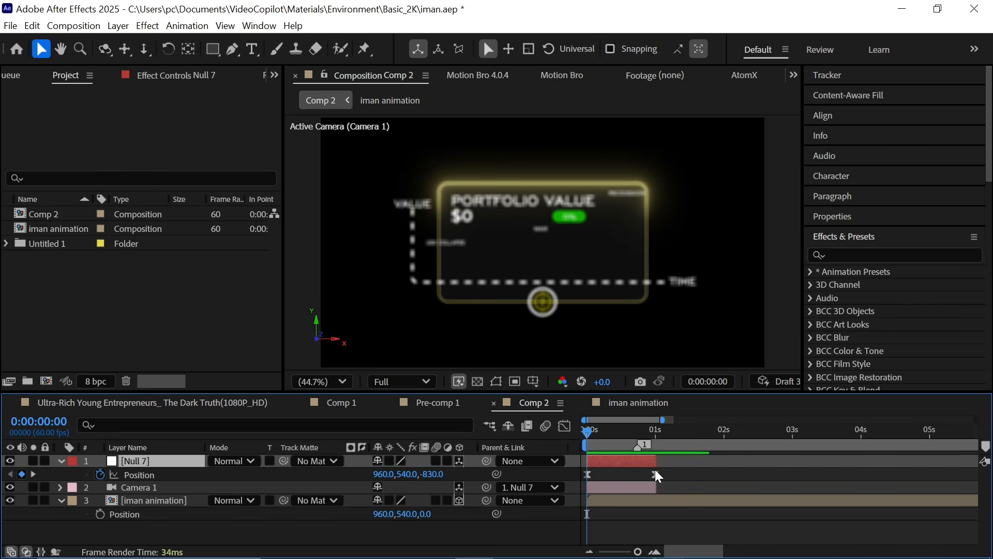
Step: Shift the null's last Position keyframe slightly later
click(656, 474)
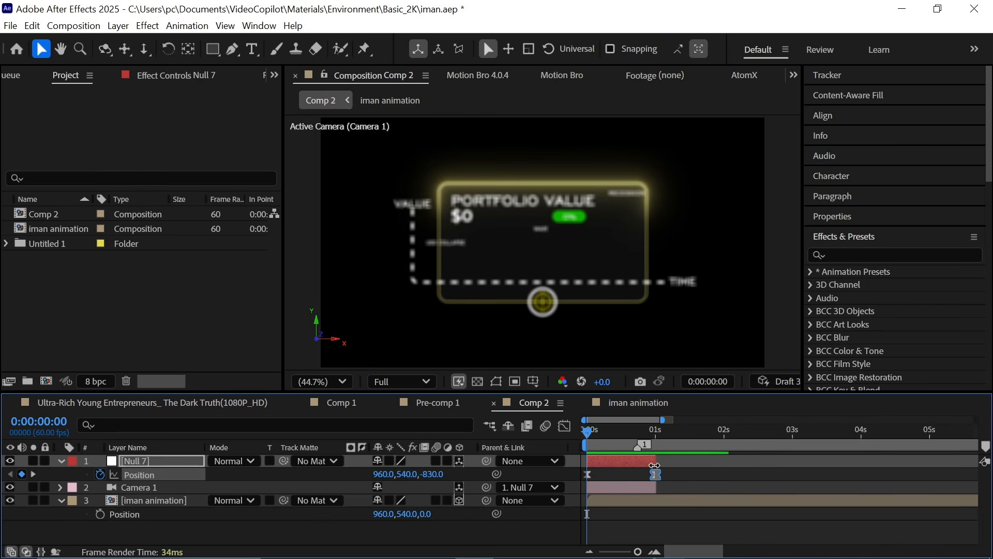
drag(658, 477, 670, 478)
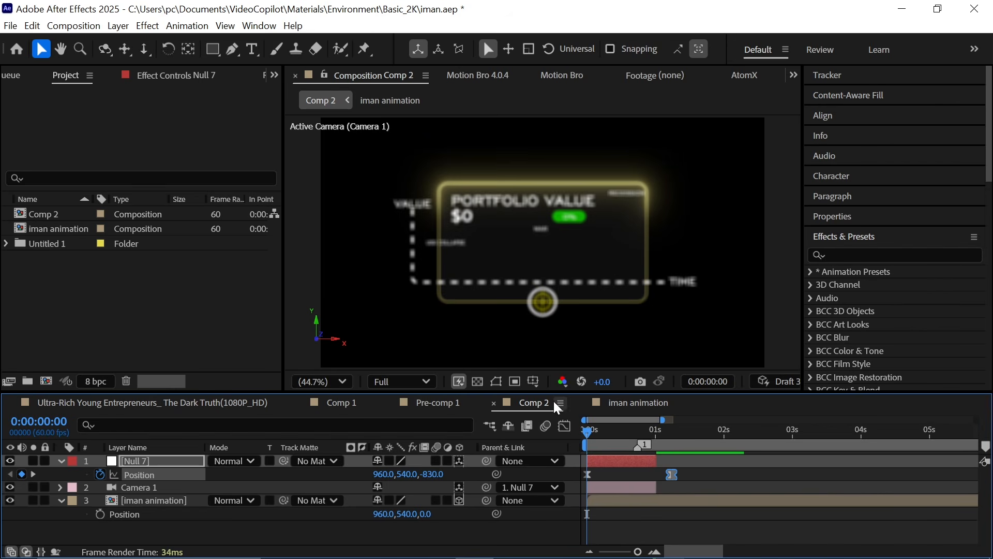
drag(611, 429, 653, 442)
Step: Add a second camera with default settings to the composition
right_click(352, 329)
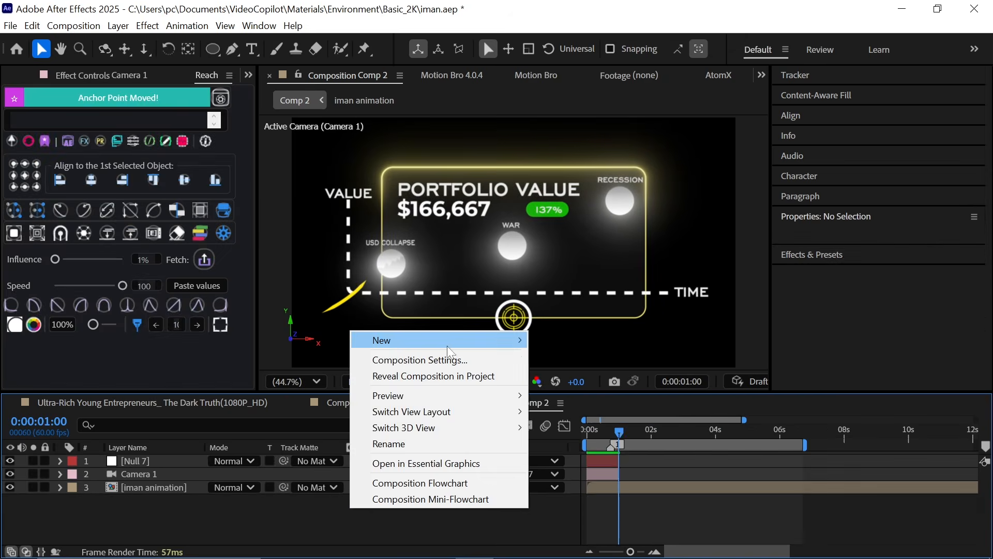
mouse_move(372, 337)
click(549, 407)
click(692, 444)
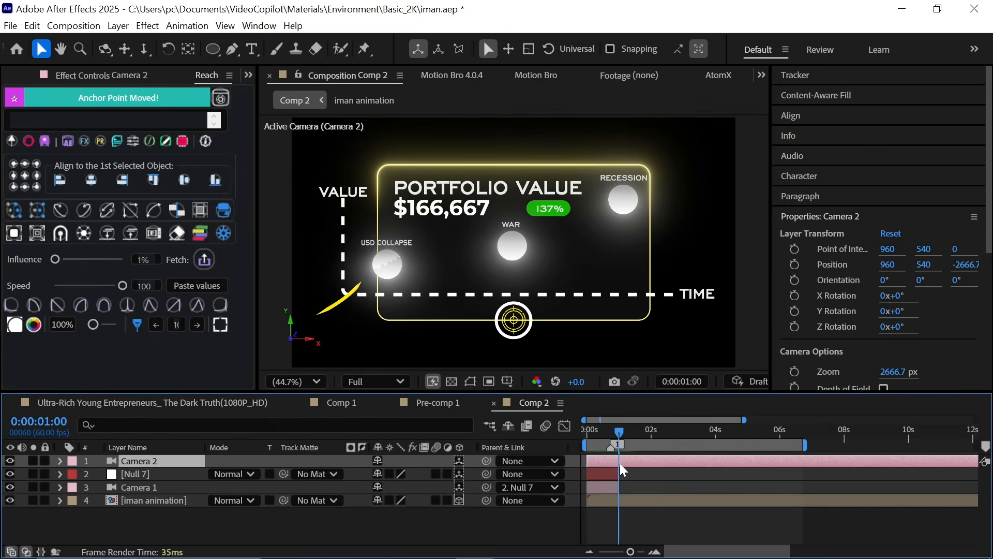
Step: Add another null object, make it 3D, and parent Camera 2 to it
right_click(403, 540)
mouse_move(517, 368)
click(624, 451)
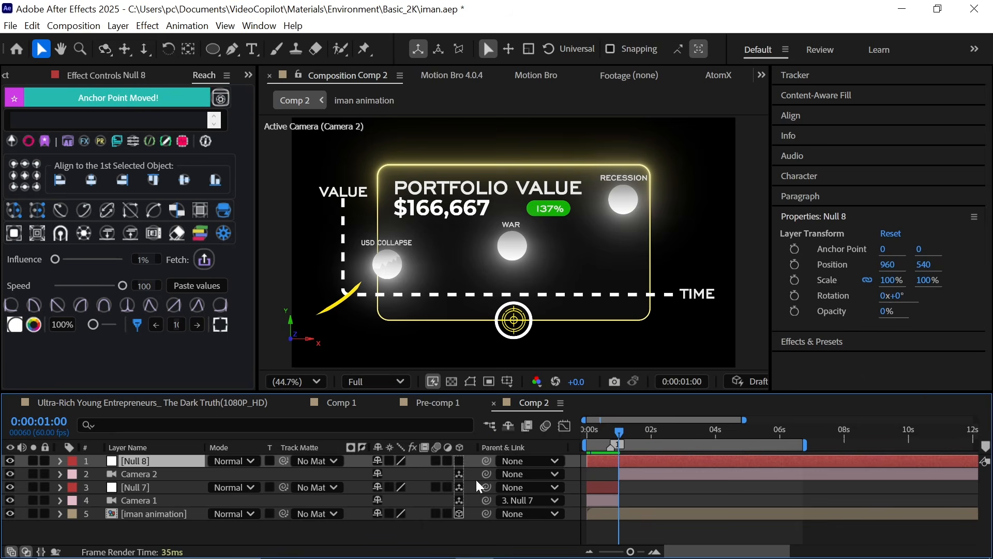
click(460, 462)
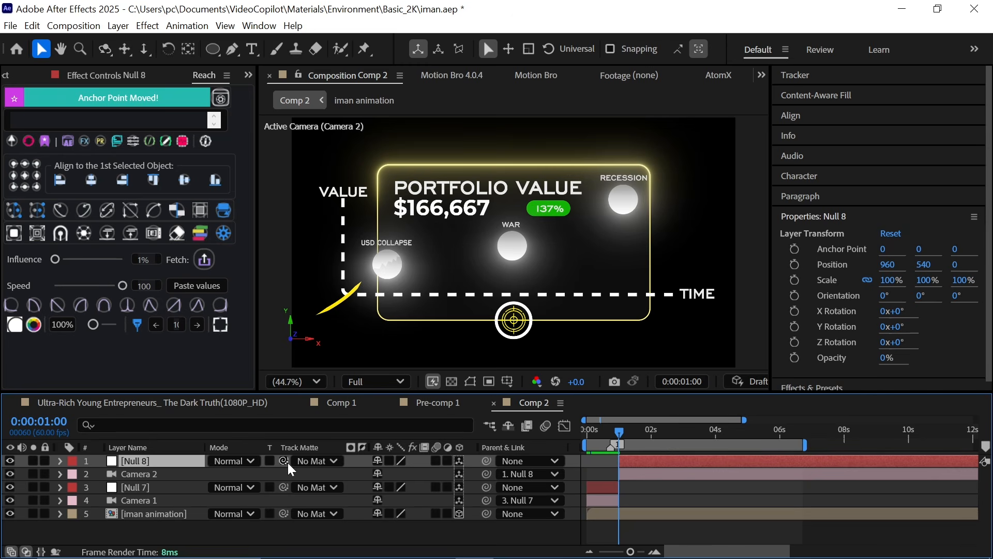
Step: Add Position keyframes to Camera 2's parent null, moving the camera across the card
key(p)
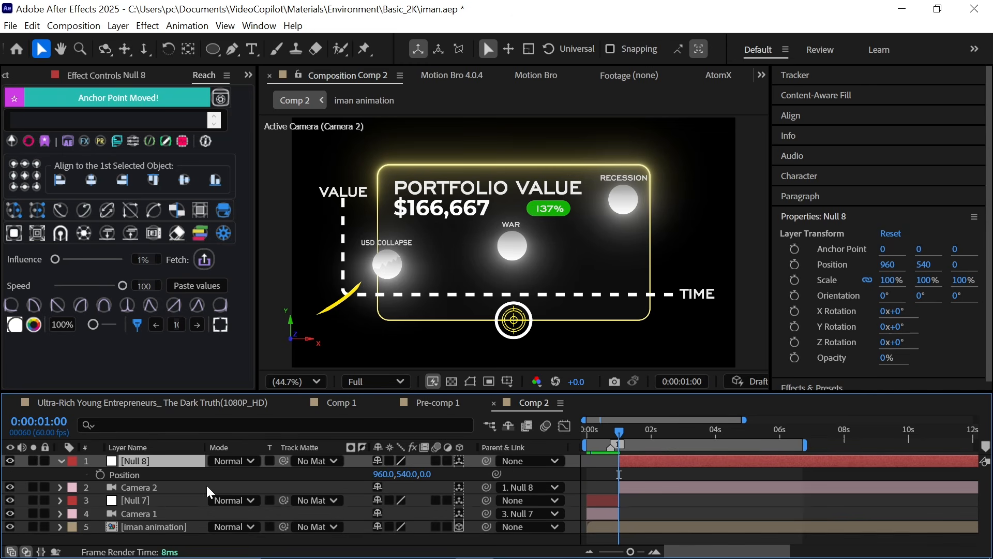
click(100, 474)
drag(427, 475, 360, 474)
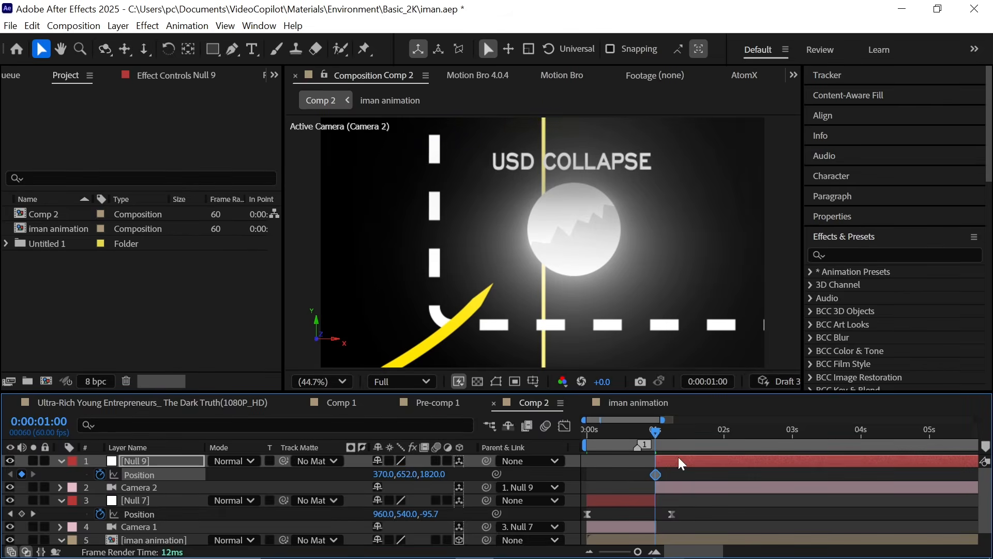
drag(673, 434, 891, 434)
scroll(748, 492, right, 3)
scroll(685, 434, right, 2)
drag(381, 473, 536, 475)
drag(413, 475, 364, 479)
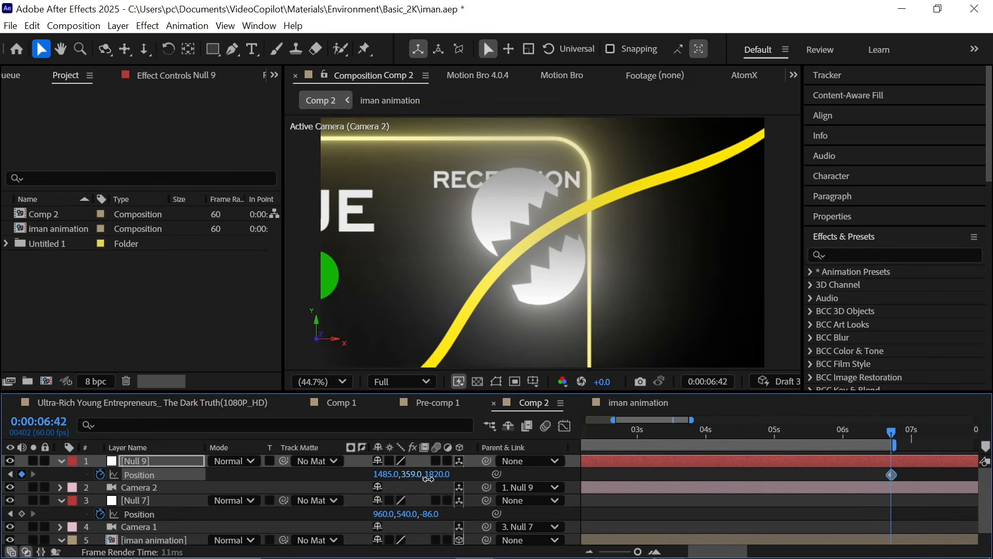
Step: Retime the null's Position keyframes and add further keyframes so the camera follows the graph line
drag(875, 432, 824, 433)
drag(892, 475, 709, 473)
scroll(732, 481, left, 2)
drag(667, 433, 707, 458)
scroll(633, 304, down, 2)
scroll(633, 304, up, 2)
drag(633, 433, 738, 491)
mouse_move(407, 474)
mouse_down()
mouse_move(449, 471)
mouse_move(400, 474)
mouse_up()
drag(622, 434, 870, 466)
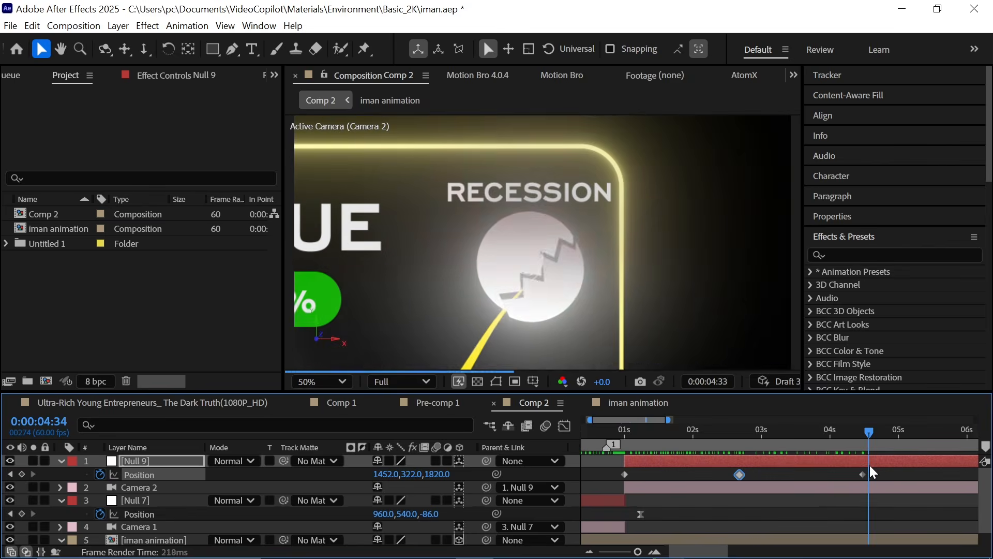
scroll(874, 472, right, 2)
drag(746, 434, 891, 445)
drag(380, 474, 435, 473)
drag(407, 475, 395, 477)
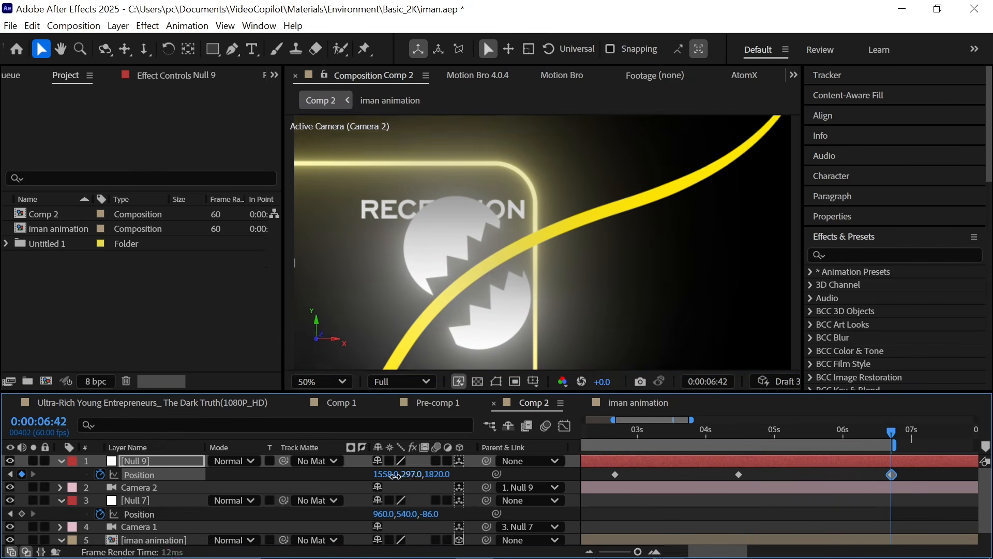
Step: Fit the viewer to the window and preview the camera move through the composition
drag(702, 434, 843, 474)
click(843, 432)
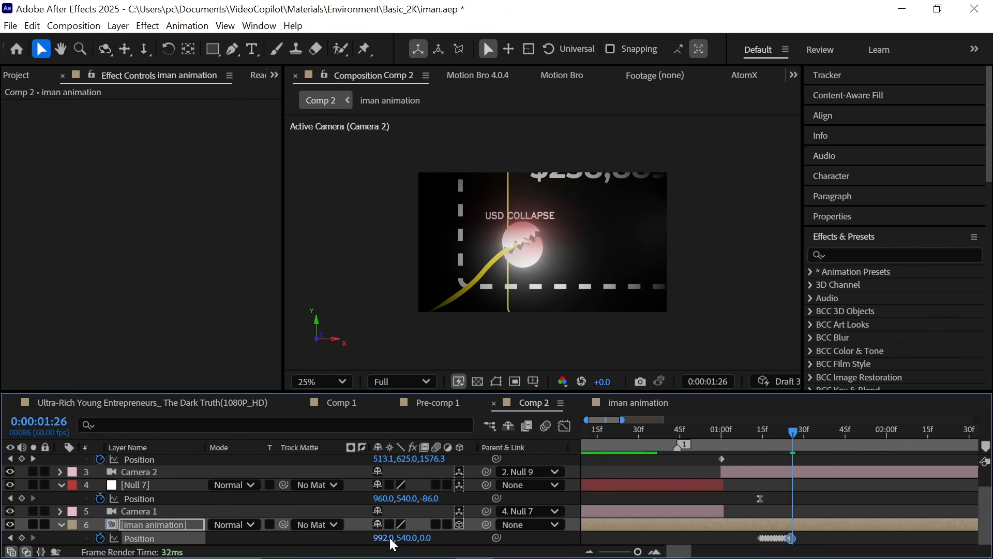
click(752, 430)
click(322, 382)
click(321, 71)
key(space)
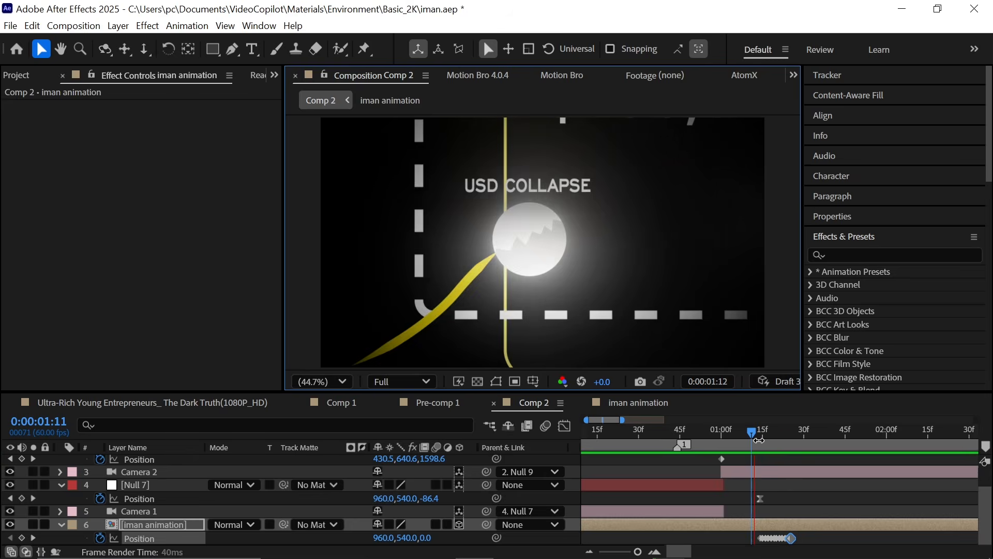
drag(756, 437, 827, 457)
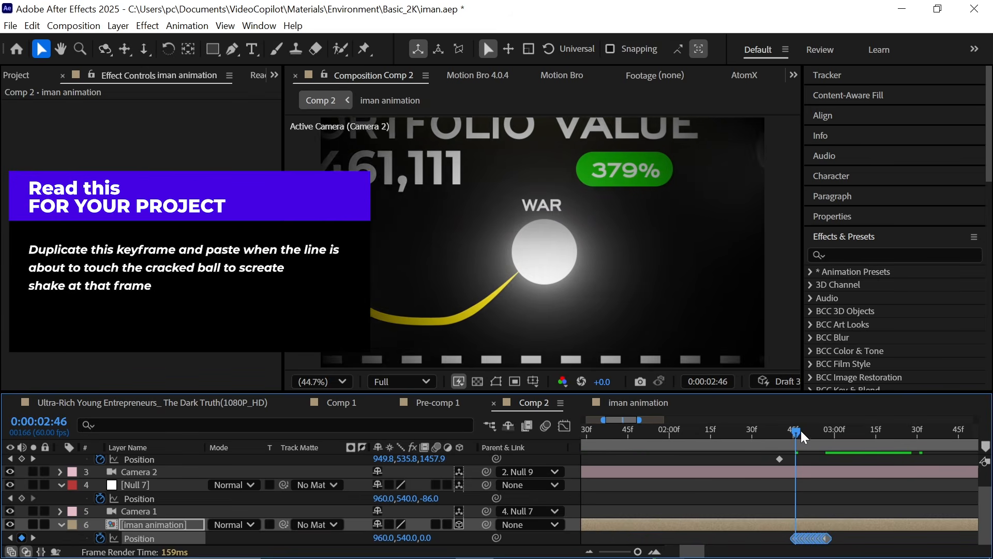
key(space)
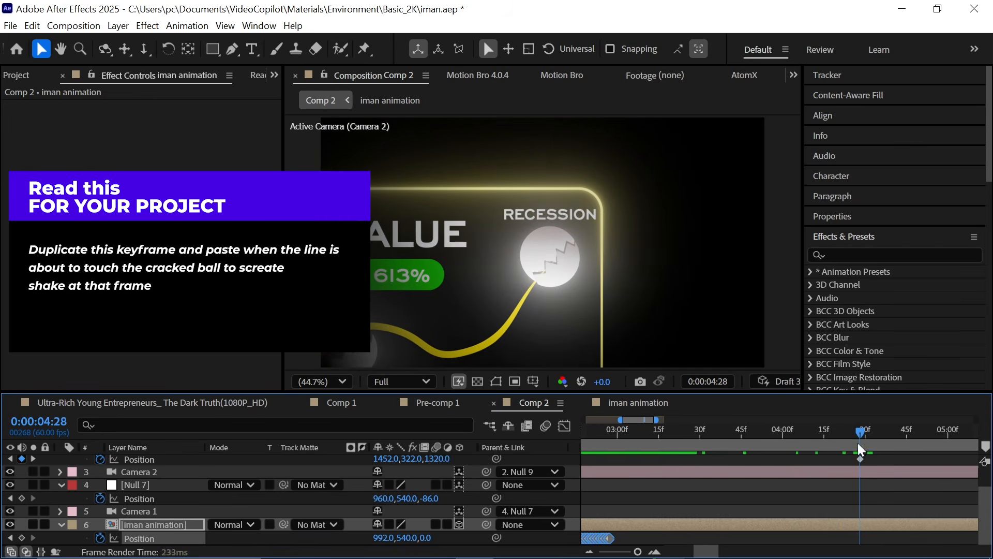
Step: Paste the copied shake Position keyframes onto the iman animation layer at 0:00:04:28, where the line reaches the cracked ball
click(854, 523)
key(ctrl+v)
scroll(854, 523, right, 3)
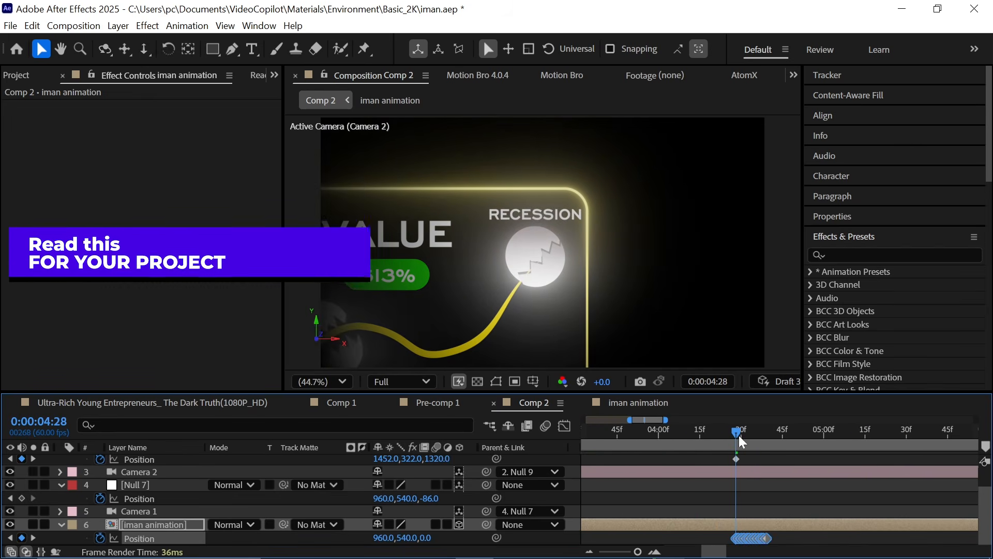
drag(737, 434, 777, 433)
Step: Add a new adjustment layer to Comp 2 and apply CC Vignette with Amount 250
right_click(545, 298)
mouse_move(672, 304)
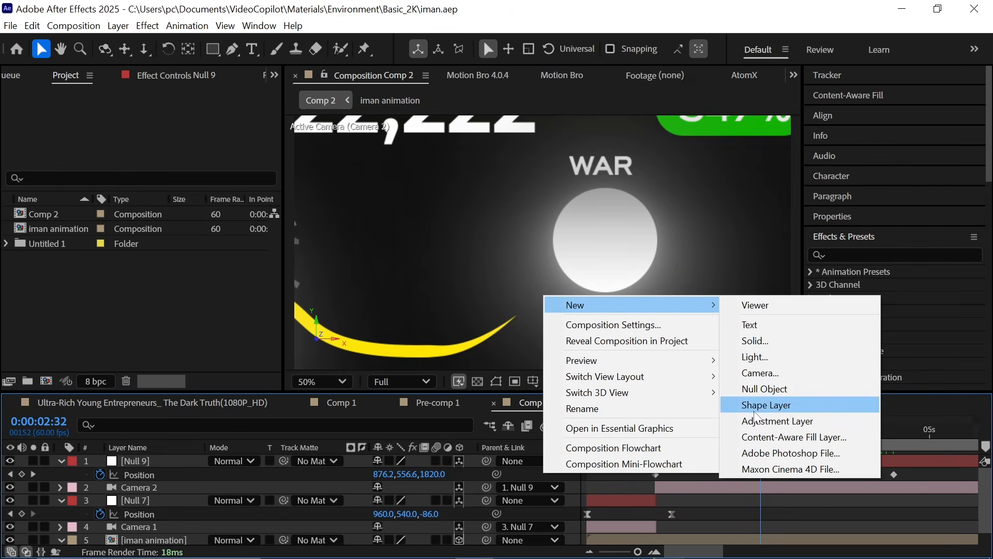
key(ctrl+alt+y)
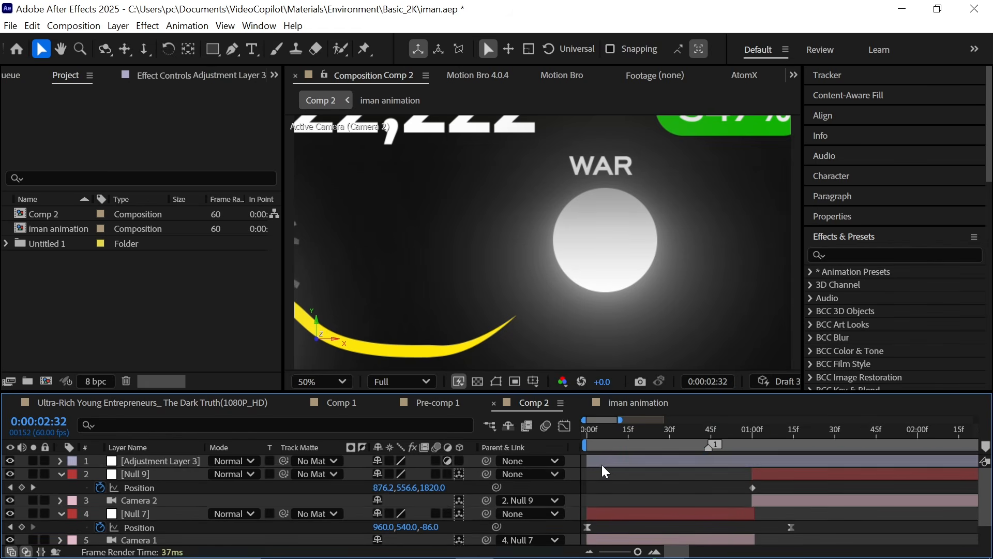
click(603, 466)
key(ctrl+space)
text(cc)
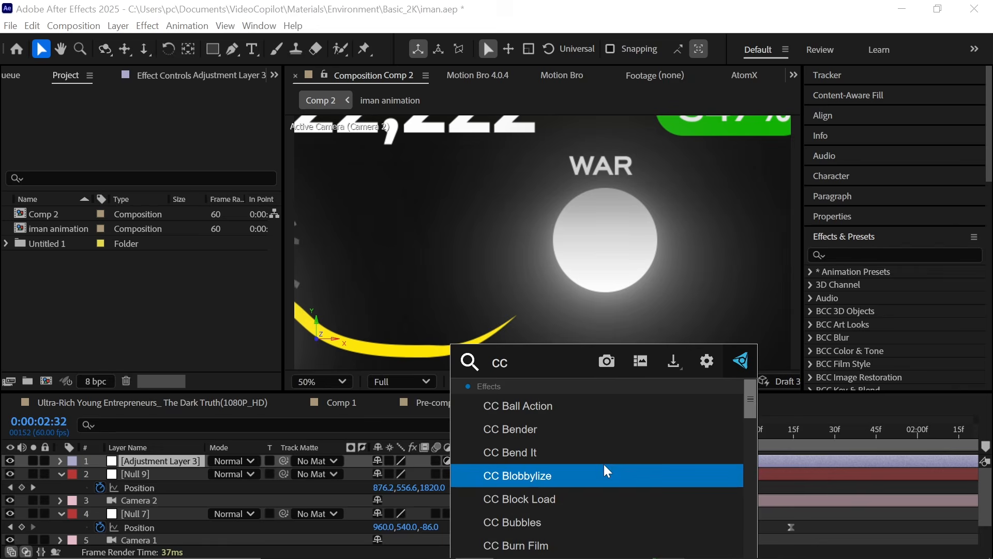
text( v)
click(610, 444)
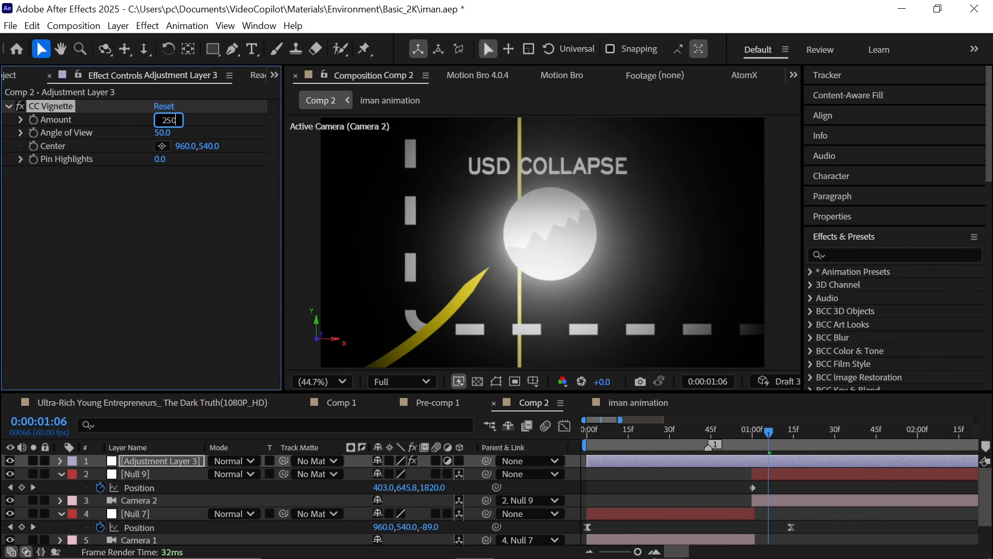
Step: Open the iman animation precomp and apply Deep Glow to the line grapg layer
drag(701, 441, 942, 497)
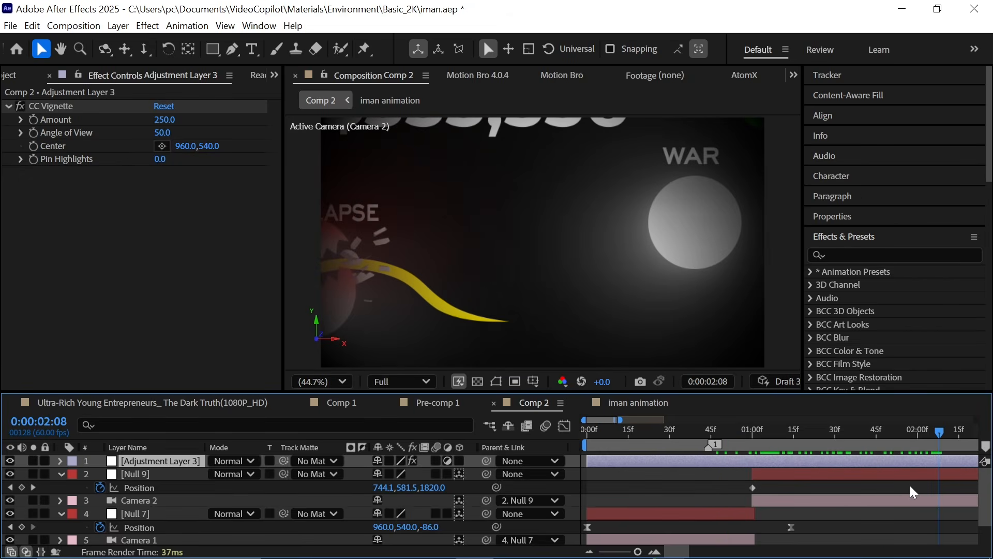
double_click(550, 250)
scroll(154, 524, down, 3)
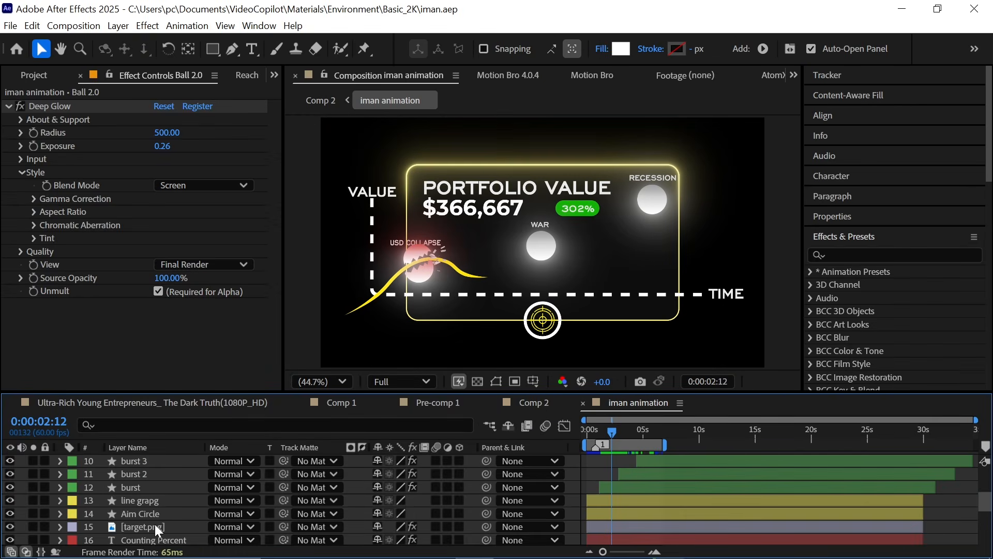
click(165, 499)
key(ctrl+space)
text(deep)
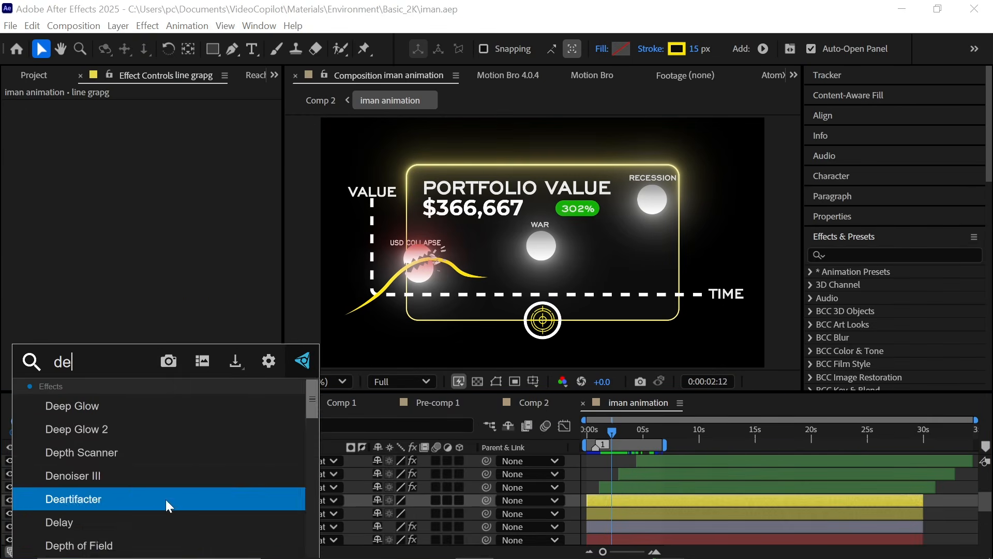
click(189, 414)
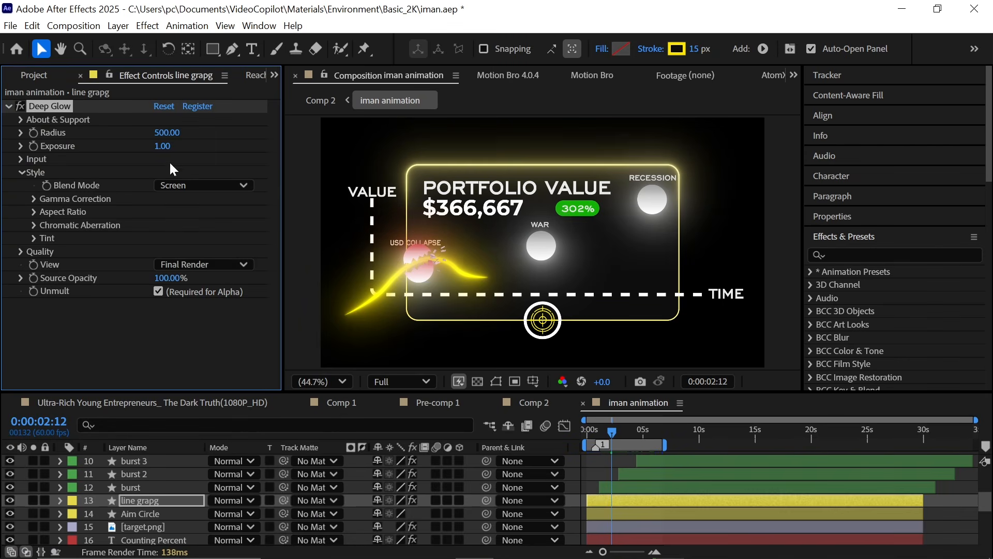